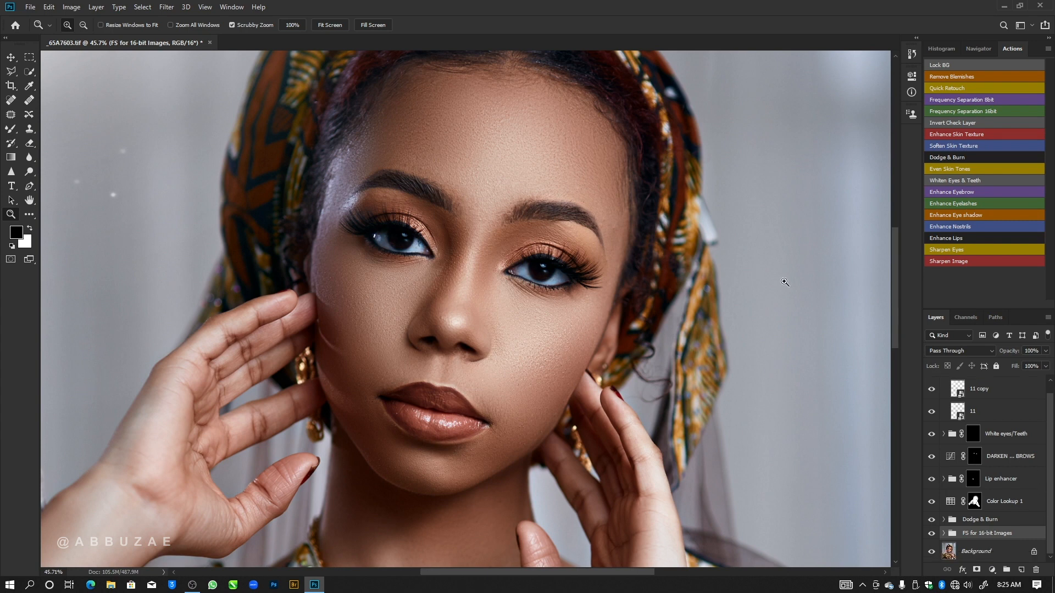
# Step: Compare the retouched portrait with the original by isolating the Background layer and restoring the other layers
pyautogui.keyDown('alt'); pyautogui.click(931, 551); pyautogui.keyUp('alt')
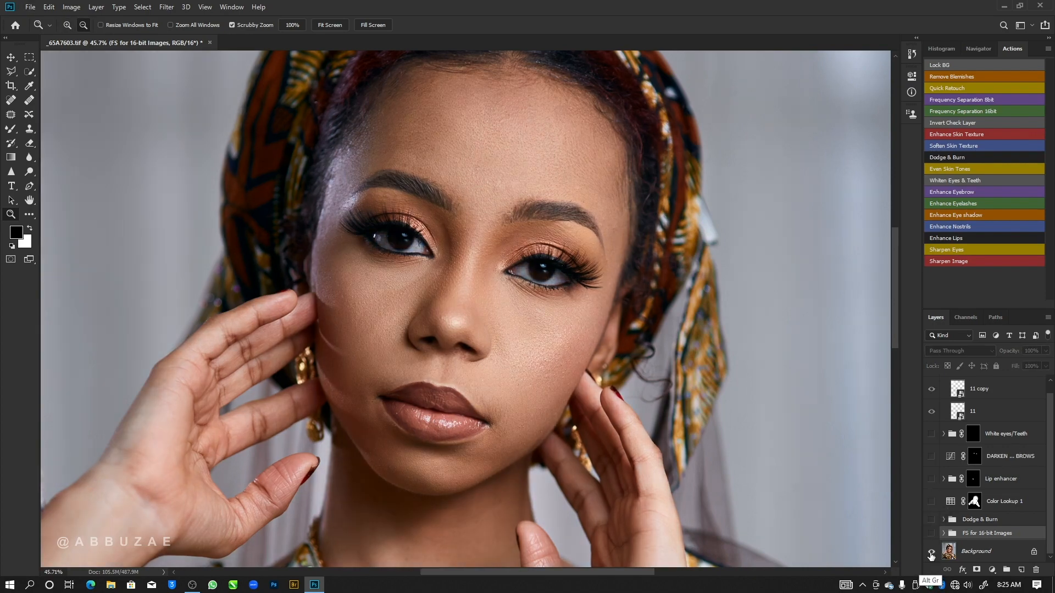
pyautogui.keyDown('alt'); pyautogui.click(931, 552); pyautogui.keyUp('alt')
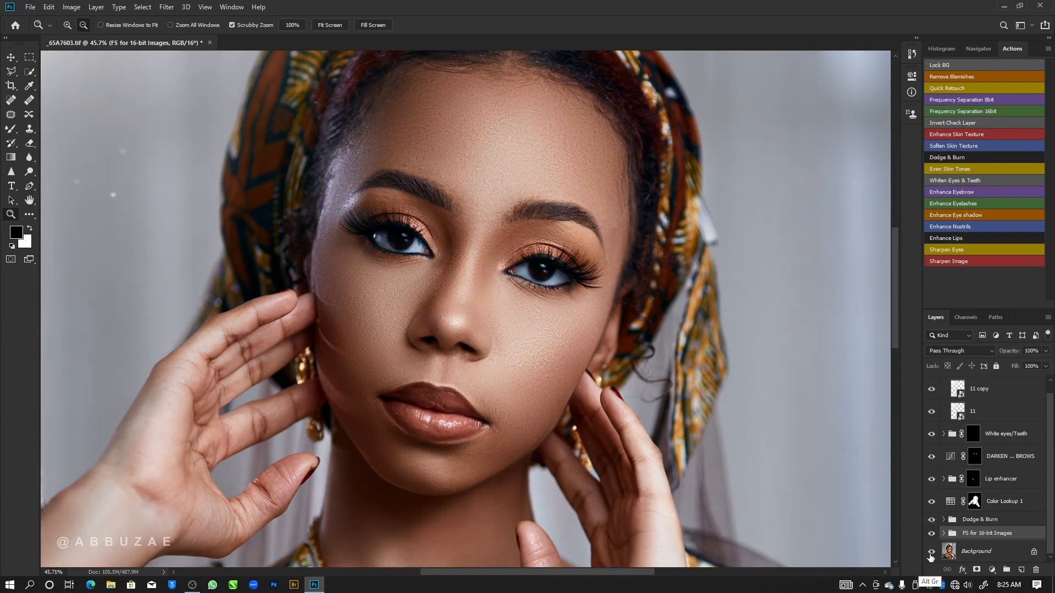
# Step: Remove the retouching layers and groups above the Background layer
pyautogui.click(979, 391)
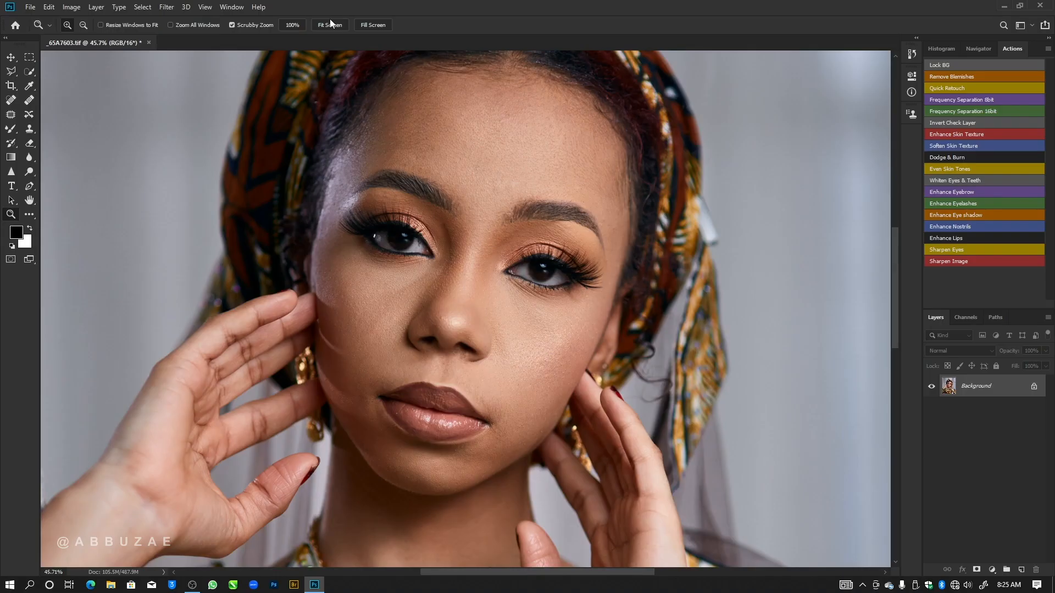
pyautogui.click(330, 22)
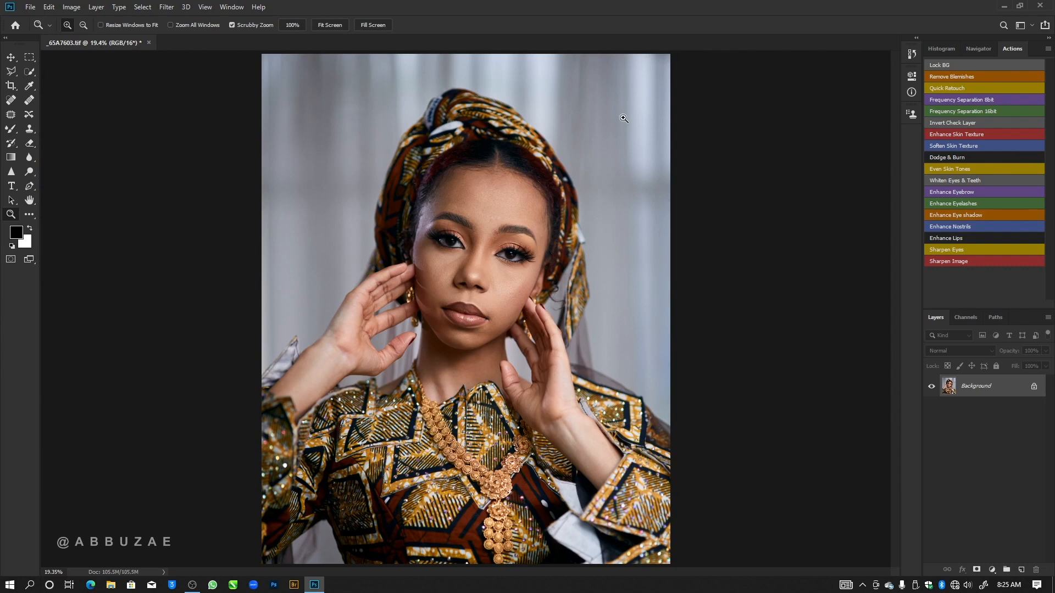
# Step: Run the Frequency Separation 16bit action with a Gaussian Blur radius of 3 pixels for the Low - FS layer
pyautogui.click(980, 111)
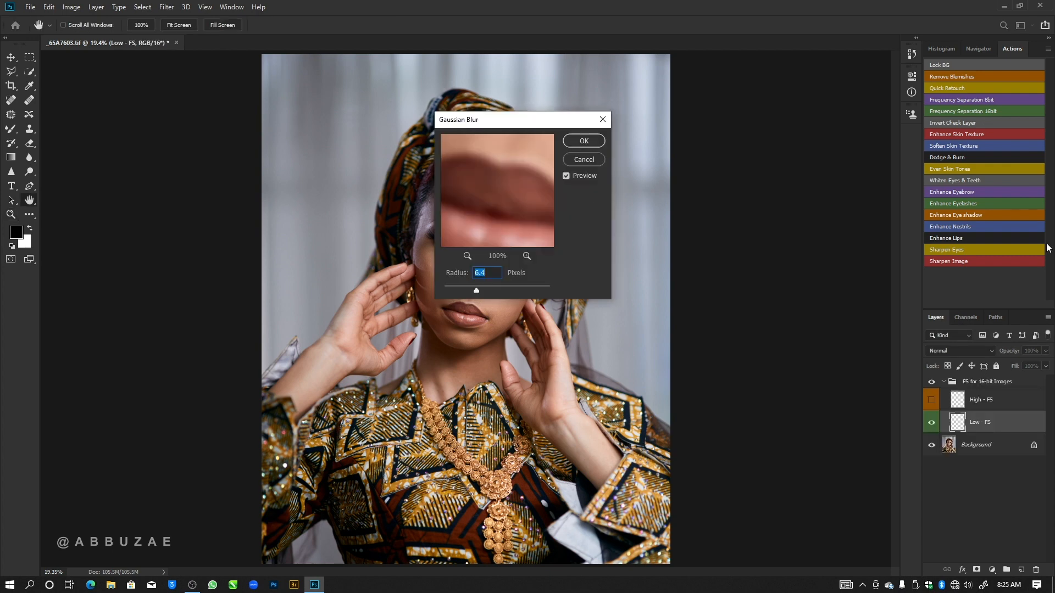
pyautogui.moveTo(533, 120); pyautogui.dragTo(506, 219)
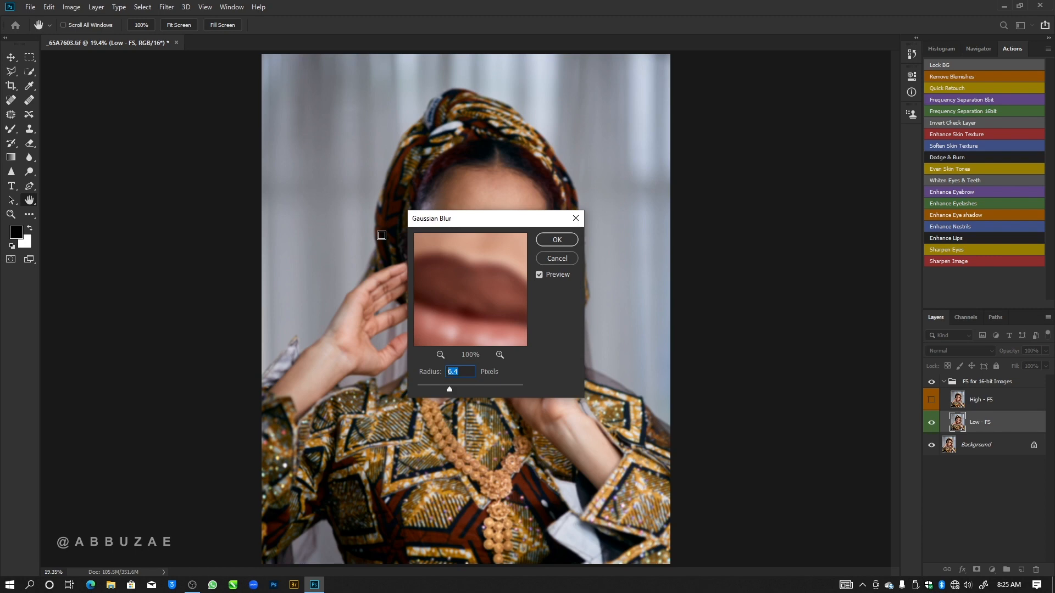
pyautogui.write('3')
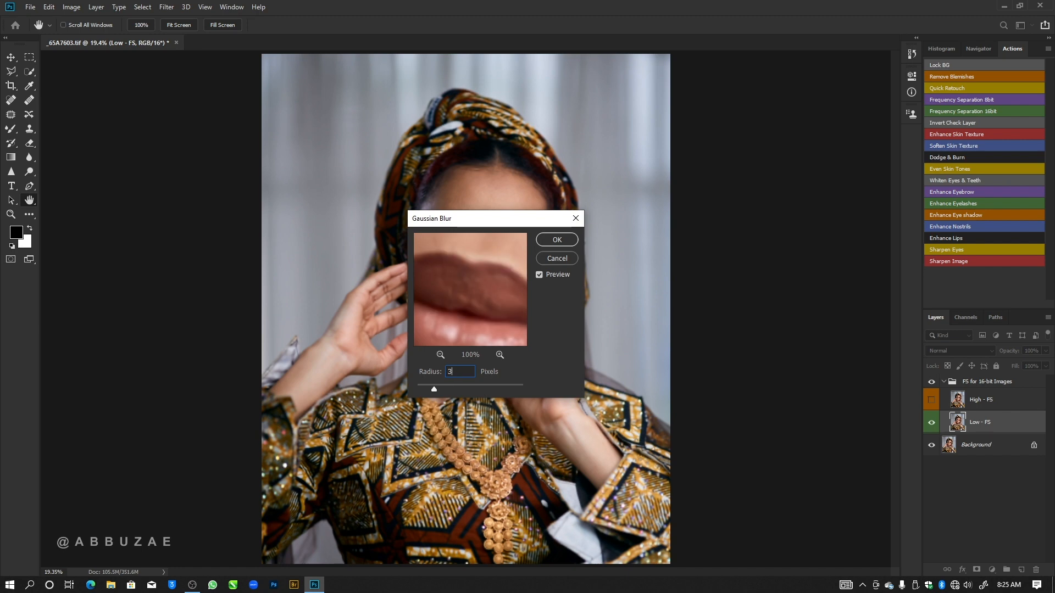
pyautogui.click(557, 240)
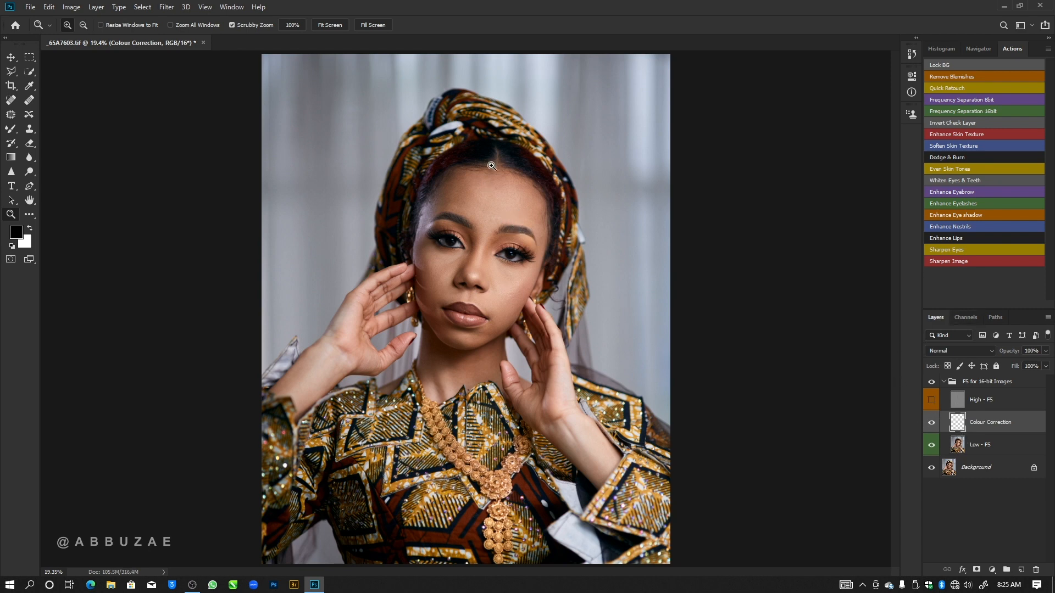
# Step: Blend the uneven forehead tones on the Colour Correction layer with the Mixer Brush at about size 175
pyautogui.moveTo(492, 166); pyautogui.dragTo(555, 170)
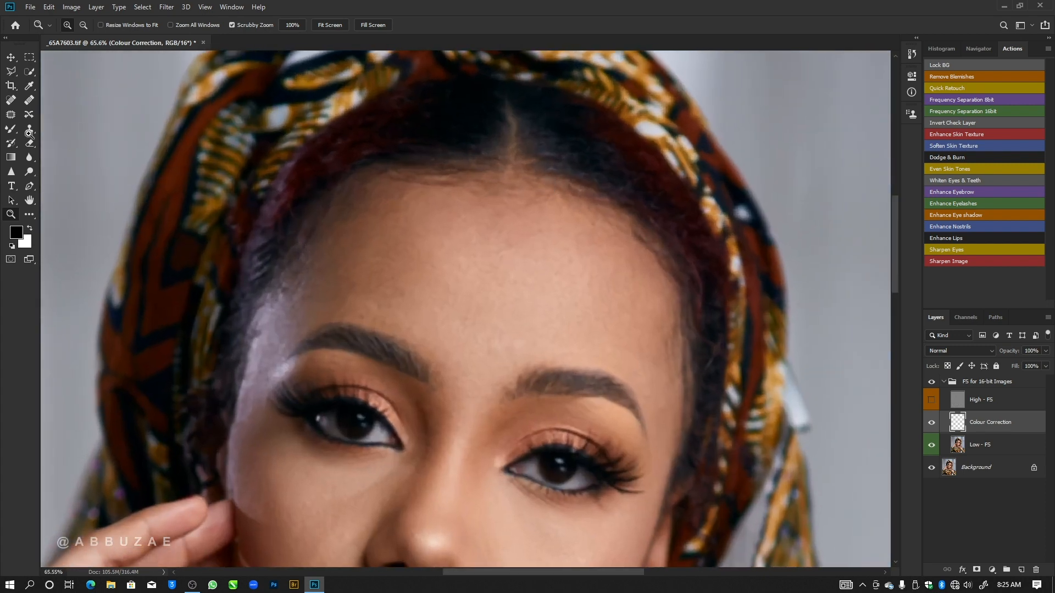
pyautogui.click(10, 129)
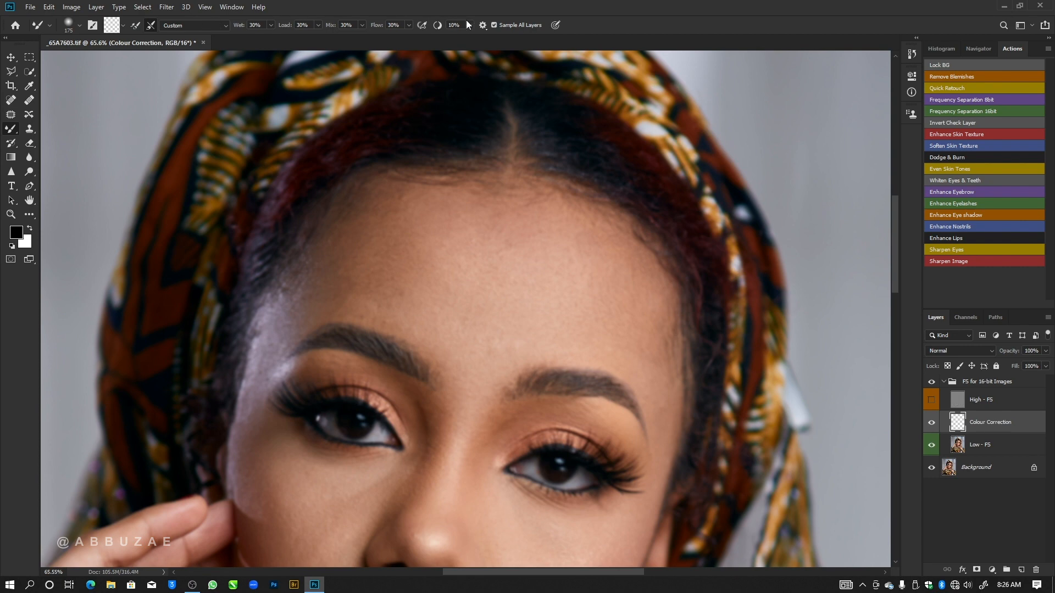
pyautogui.moveTo(477, 339); pyautogui.dragTo(465, 309)
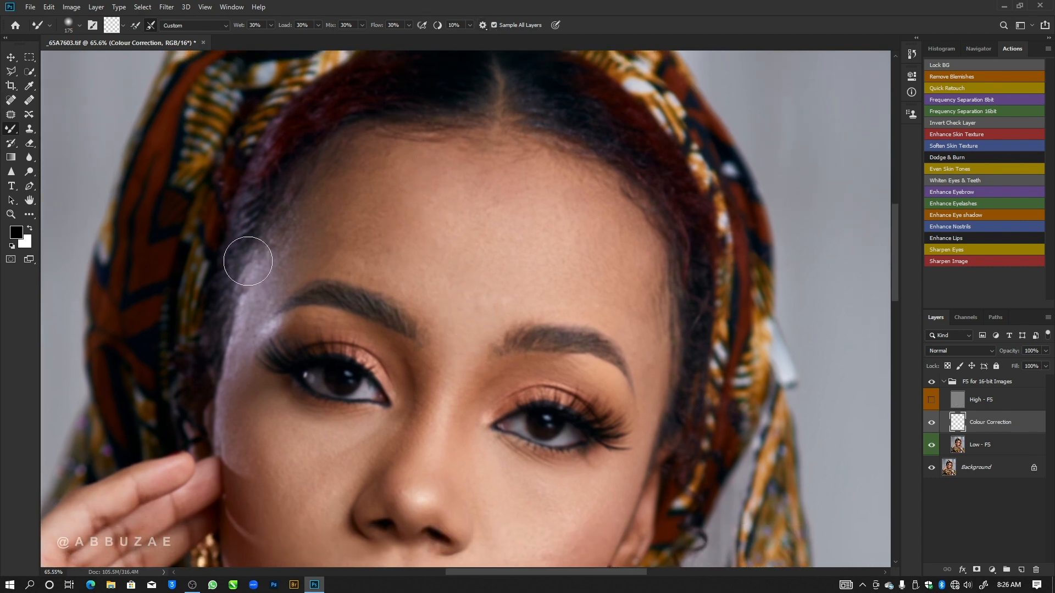
pyautogui.press(']')
pyautogui.press(']')
pyautogui.press(']')
pyautogui.press('[')
pyautogui.moveTo(385, 177)
pyautogui.mouseDown()
pyautogui.moveTo(397, 200)
pyautogui.moveTo(383, 187)
pyautogui.moveTo(344, 229)
pyautogui.moveTo(324, 225)
pyautogui.moveTo(332, 216)
pyautogui.mouseUp()
pyautogui.press('[')
pyautogui.press('[')
pyautogui.press(']')
pyautogui.moveTo(293, 232)
pyautogui.mouseDown()
pyautogui.moveTo(315, 227)
pyautogui.moveTo(296, 258)
pyautogui.moveTo(306, 223)
pyautogui.moveTo(343, 226)
pyautogui.moveTo(357, 193)
pyautogui.mouseUp()
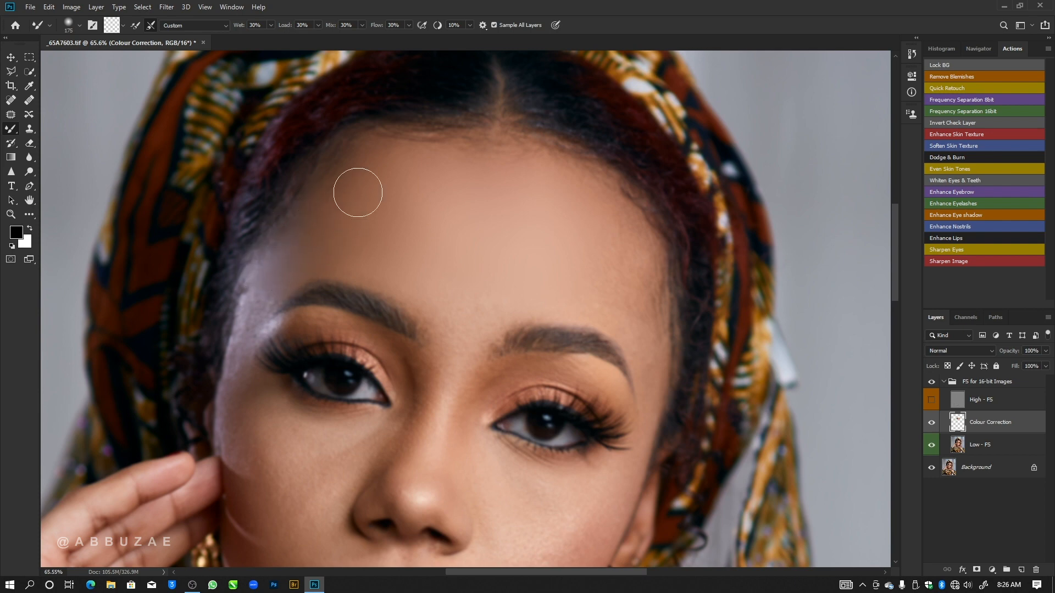
# Step: Smooth the tone transitions across the forehead and toward the hairline, using a brush size up to about 200
pyautogui.press(']')
pyautogui.press('[')
pyautogui.press('[')
pyautogui.press(']')
pyautogui.press('[')
pyautogui.press('[')
pyautogui.press(']')
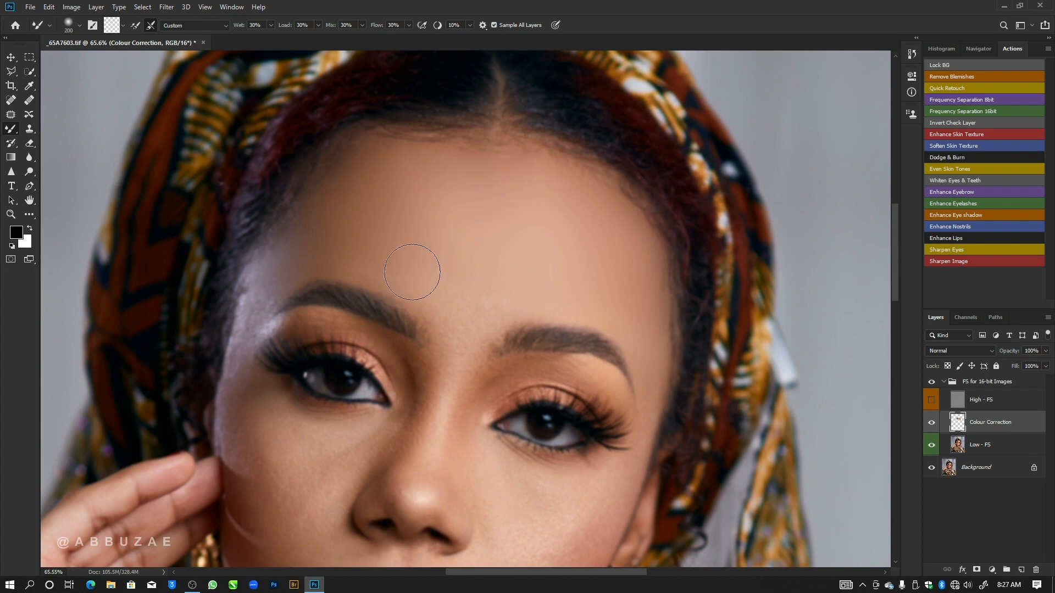
# Step: Even out the skin along the hairline and the image-left temple, reducing the brush to about size 125
pyautogui.press('[')
pyautogui.press('[')
pyautogui.press('[')
pyautogui.press(']')
pyautogui.press(']')
pyautogui.press(']')
pyautogui.press('[')
pyautogui.press('[')
pyautogui.press('[')
pyautogui.press(']')
pyautogui.press('[')
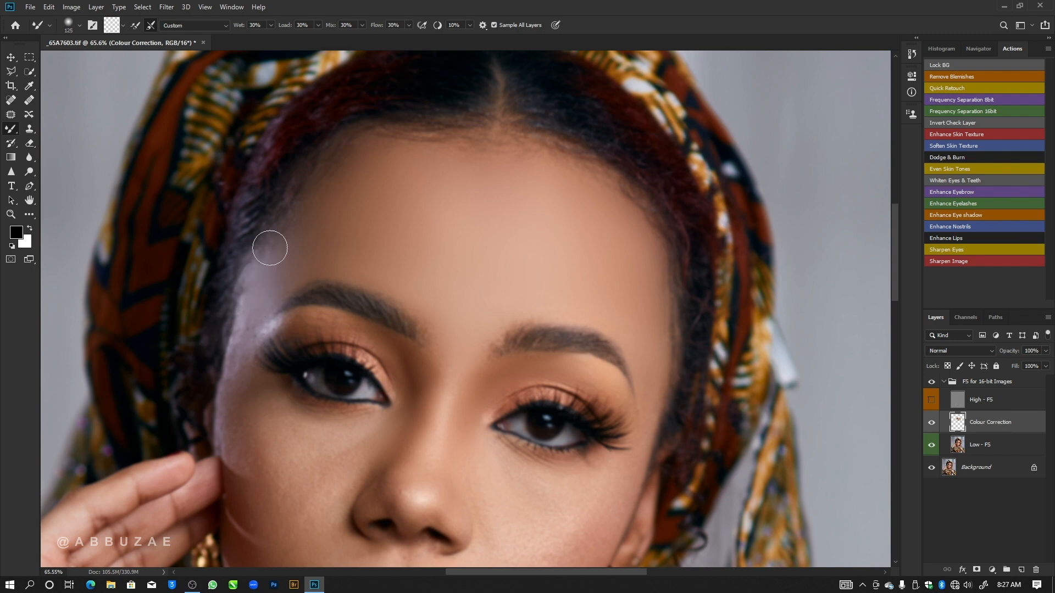
# Step: Blend the image-left cheek beside the eye and the area between the eyebrows, using brush sizes between about 200 and 100
pyautogui.press(']')
pyautogui.press(']')
pyautogui.press(']')
pyautogui.press(']')
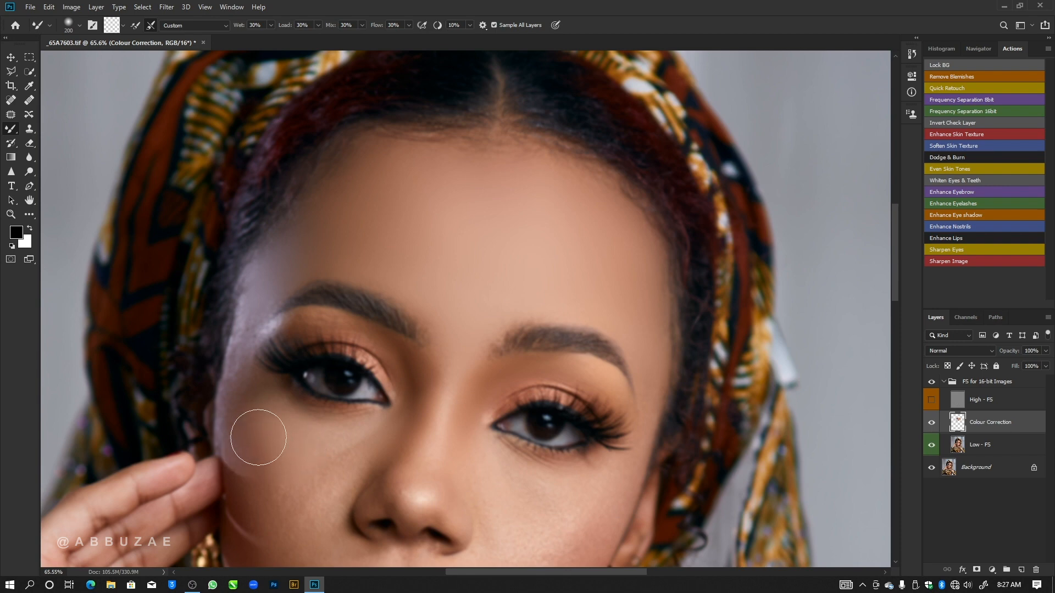
pyautogui.press('[')
pyautogui.press('[')
pyautogui.press('[')
pyautogui.press('[')
pyautogui.press('[')
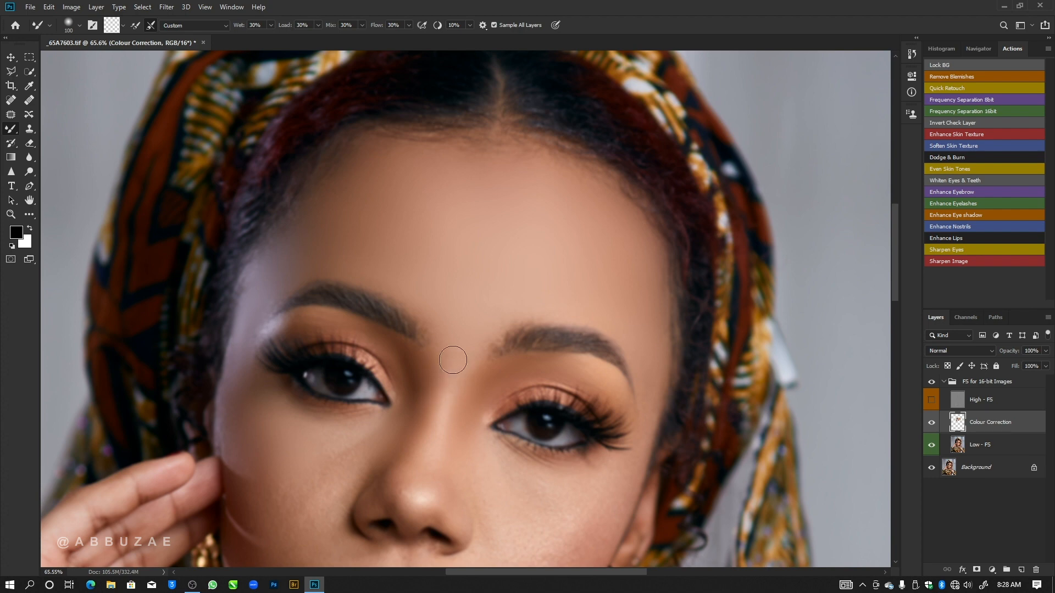
pyautogui.press('[')
# Step: Blend the skin under the image-right eye and across that cheek with a brush of about size 150
pyautogui.moveTo(461, 438); pyautogui.dragTo(440, 321)
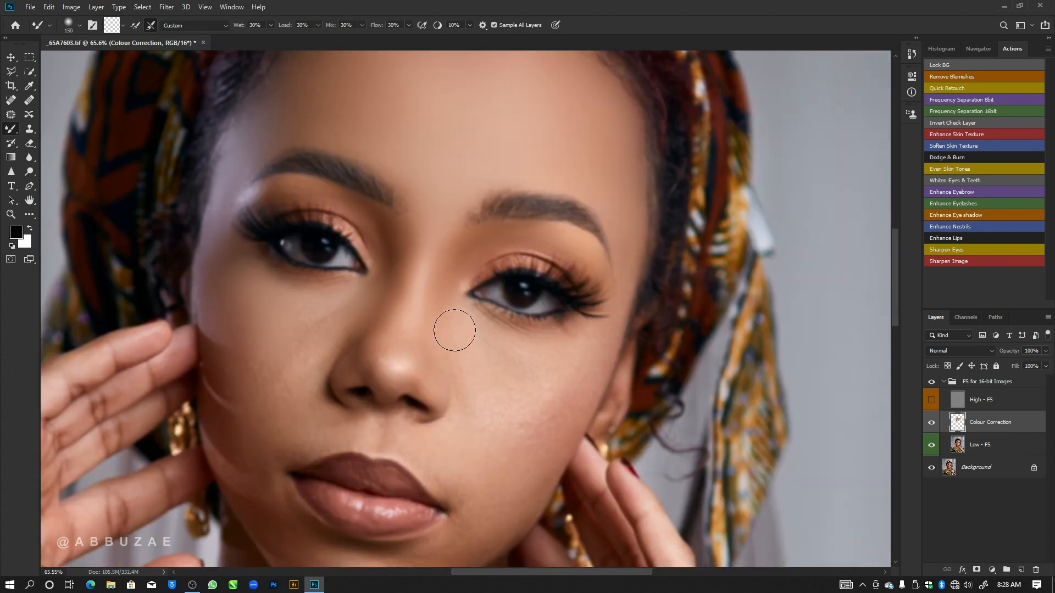
pyautogui.press(']')
pyautogui.press(']')
pyautogui.moveTo(509, 346)
pyautogui.mouseDown()
pyautogui.moveTo(536, 387)
pyautogui.moveTo(520, 375)
pyautogui.moveTo(523, 396)
pyautogui.moveTo(562, 394)
pyautogui.moveTo(548, 410)
pyautogui.moveTo(583, 363)
pyautogui.moveTo(597, 369)
pyautogui.moveTo(582, 372)
pyautogui.moveTo(597, 330)
pyautogui.moveTo(583, 381)
pyautogui.moveTo(595, 355)
pyautogui.moveTo(561, 392)
pyautogui.mouseUp()
pyautogui.press('[')
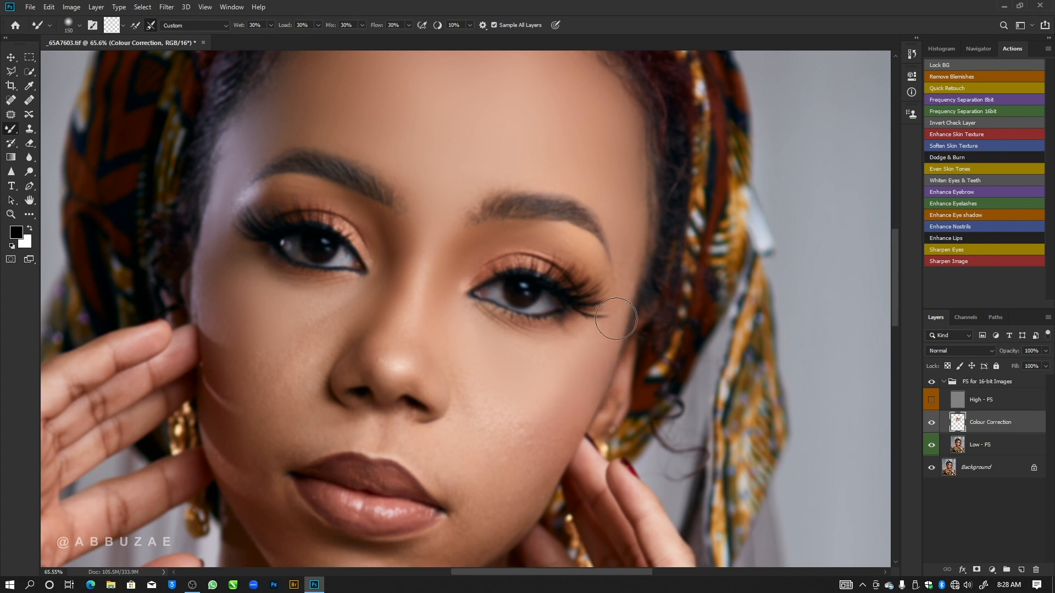
pyautogui.press('[')
pyautogui.press('[')
pyautogui.press('[')
# Step: Smooth the image-left cheek from the under-eye area down to the mouth, varying the brush size to fit each area
pyautogui.press(']')
pyautogui.press(']')
pyautogui.press(']')
pyautogui.press(']')
pyautogui.press(']')
pyautogui.press('[')
pyautogui.press('[')
pyautogui.press('[')
pyautogui.moveTo(236, 438)
pyautogui.mouseDown()
pyautogui.moveTo(264, 453)
pyautogui.moveTo(257, 430)
pyautogui.moveTo(307, 434)
pyautogui.moveTo(281, 437)
pyautogui.moveTo(302, 416)
pyautogui.mouseUp()
pyautogui.press(']')
pyautogui.press(']')
pyautogui.moveTo(290, 341)
pyautogui.mouseDown()
pyautogui.moveTo(298, 351)
pyautogui.moveTo(280, 350)
pyautogui.mouseUp()
pyautogui.press('[')
pyautogui.press('[')
pyautogui.moveTo(309, 306)
pyautogui.mouseDown()
pyautogui.moveTo(301, 311)
pyautogui.moveTo(306, 292)
pyautogui.moveTo(309, 337)
pyautogui.moveTo(333, 310)
pyautogui.mouseUp()
pyautogui.press(']')
pyautogui.press(']')
pyautogui.press('[')
pyautogui.press(']')
pyautogui.press(']')
pyautogui.press(']')
pyautogui.press(']')
pyautogui.press(']')
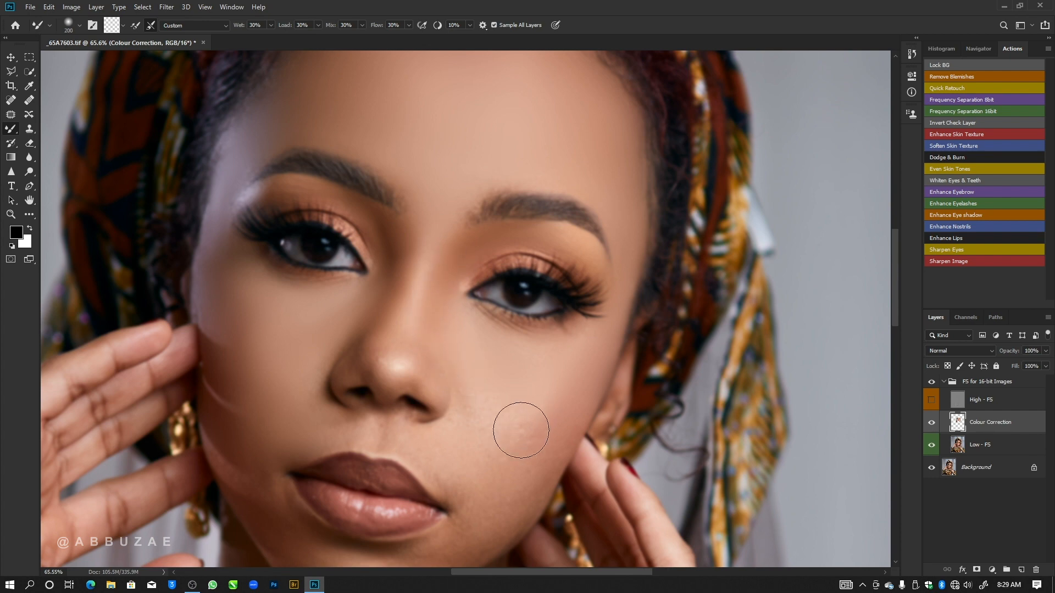
# Step: Blend the lower image-right cheek up toward the ear with the Mixer Brush
pyautogui.press('[')
pyautogui.press('[')
pyautogui.press(']')
pyautogui.moveTo(545, 450)
pyautogui.mouseDown()
pyautogui.moveTo(567, 404)
pyautogui.moveTo(538, 453)
pyautogui.moveTo(569, 360)
pyautogui.moveTo(571, 403)
pyautogui.moveTo(577, 360)
pyautogui.mouseUp()
pyautogui.press('[')
pyautogui.press('[')
pyautogui.press('[')
pyautogui.press(']')
# Step: Refine the blending on the forehead and between the eyebrows, varying the brush size
pyautogui.moveTo(420, 188); pyautogui.dragTo(418, 276)
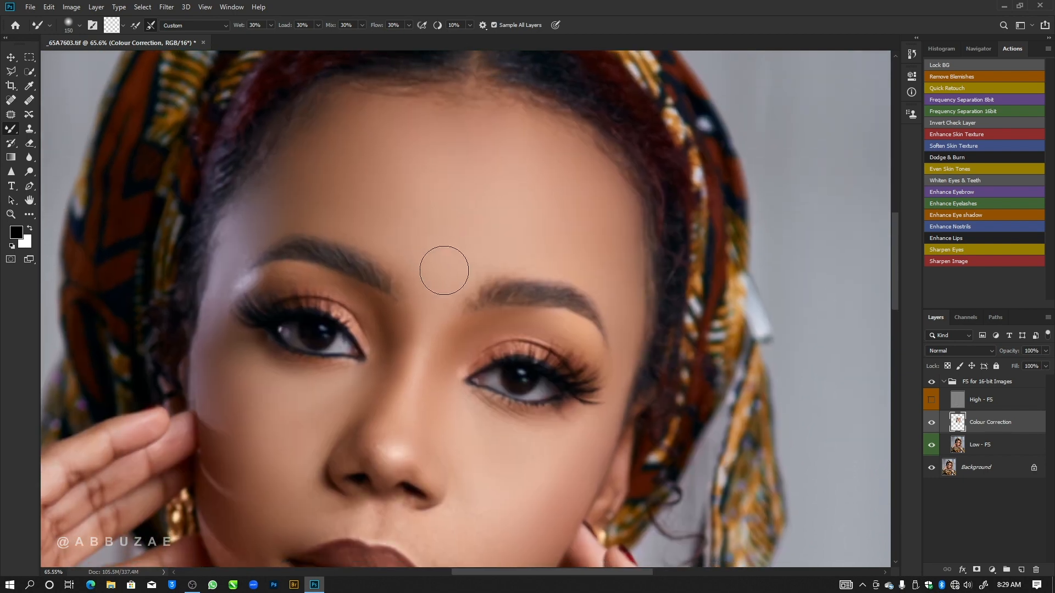
pyautogui.press(']')
pyautogui.press(']')
pyautogui.press(']')
pyautogui.press(']')
pyautogui.press('[')
pyautogui.press(']')
pyautogui.press('[')
pyautogui.press(']')
pyautogui.press('[')
pyautogui.press('[')
pyautogui.press('[')
# Step: Blend the outer image-left cheek at about size 175 and the upper-lip area at about size 80
pyautogui.moveTo(411, 402)
pyautogui.mouseDown()
pyautogui.moveTo(435, 215)
pyautogui.moveTo(448, 226)
pyautogui.mouseUp()
pyautogui.press(']')
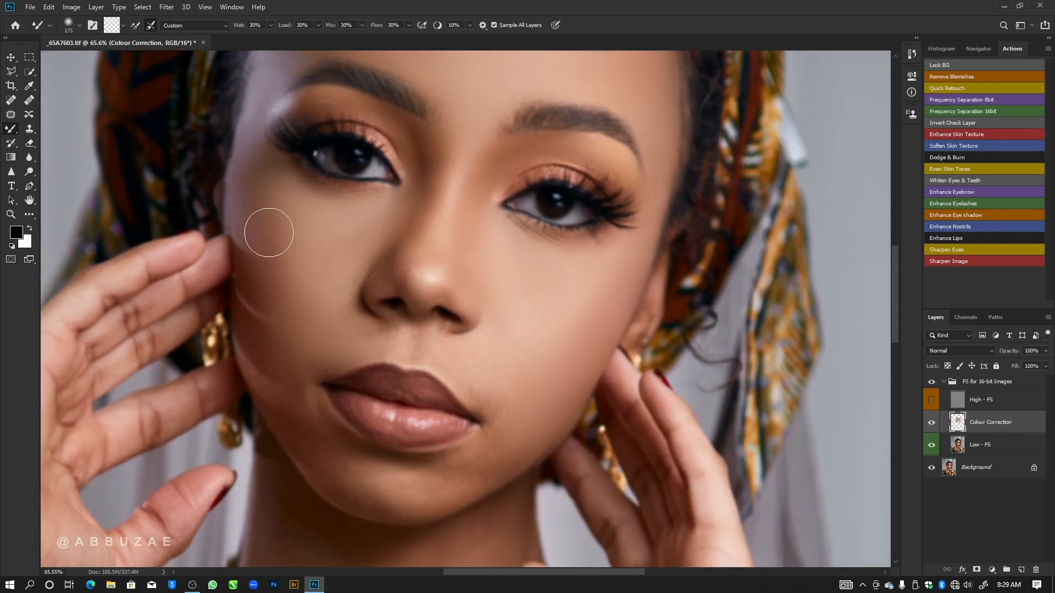
pyautogui.press('[')
pyautogui.press('[')
pyautogui.press('[')
pyautogui.press('[')
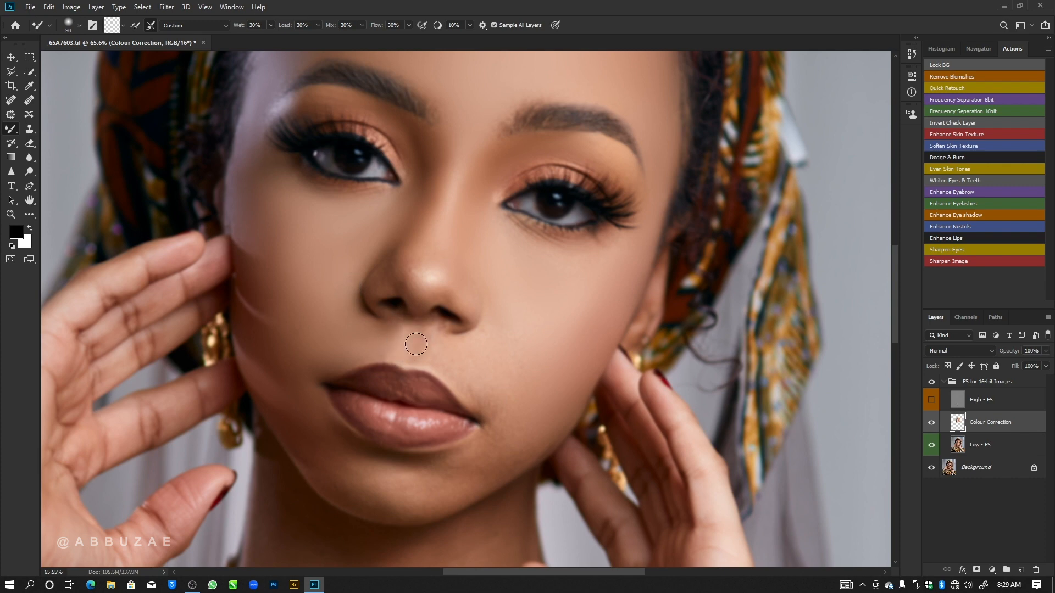
# Step: Smooth the skin beside the image-right mouth corner and up the adjoining cheek, enlarging the brush to at least size 175
pyautogui.press(']')
pyautogui.press(']')
pyautogui.moveTo(476, 380)
pyautogui.mouseDown()
pyautogui.moveTo(501, 396)
pyautogui.moveTo(489, 380)
pyautogui.moveTo(504, 411)
pyautogui.mouseUp()
pyautogui.press(']')
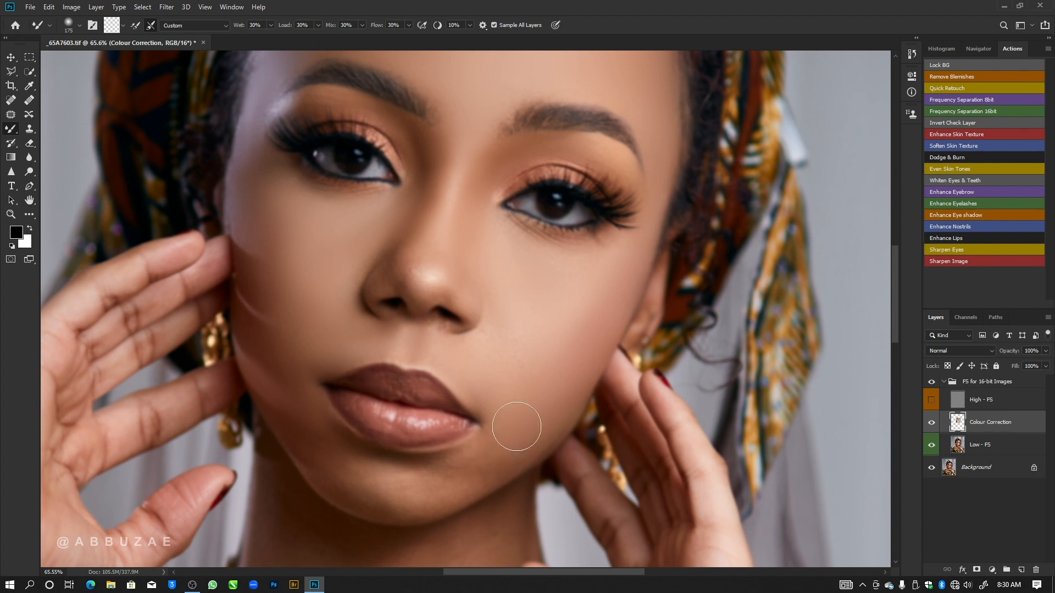
pyautogui.press(']')
pyautogui.moveTo(571, 342)
pyautogui.mouseDown()
pyautogui.moveTo(551, 376)
pyautogui.moveTo(589, 331)
pyautogui.moveTo(594, 338)
pyautogui.moveTo(604, 285)
pyautogui.mouseUp()
pyautogui.press('[')
pyautogui.press('[')
pyautogui.press('[')
# Step: Compare the smoothed face with the original by toggling the High - FS layer and the FS for 16-bit Images group
pyautogui.press('z')
pyautogui.click(325, 26)
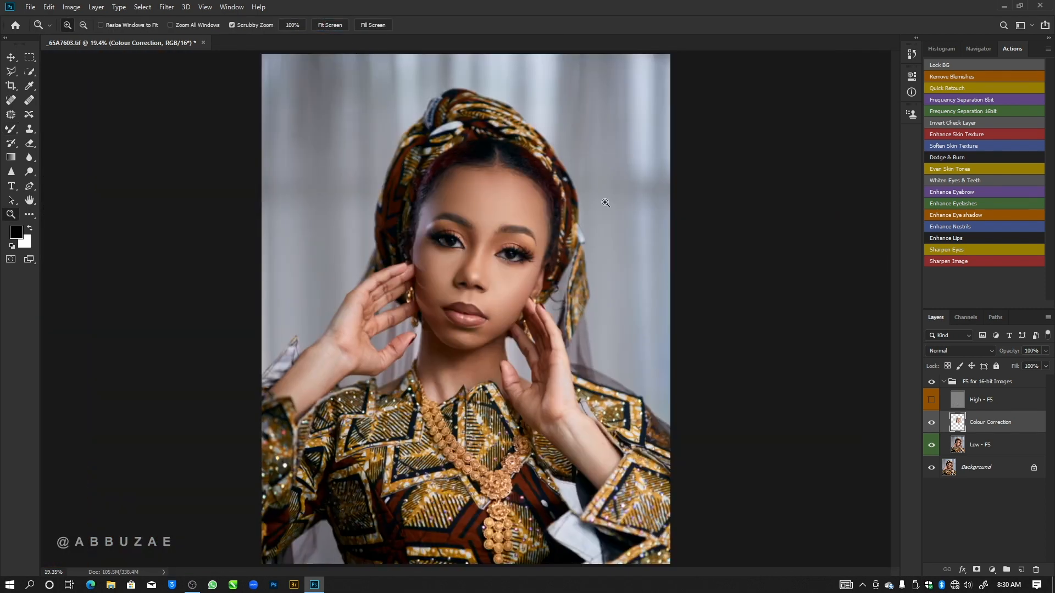
pyautogui.moveTo(501, 197); pyautogui.dragTo(564, 239)
pyautogui.click(931, 400)
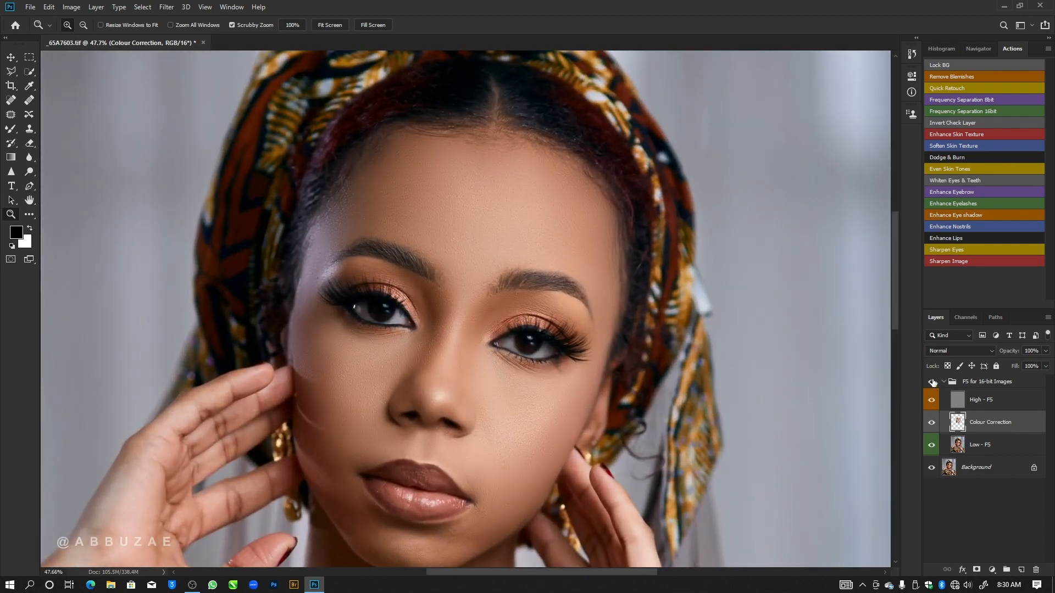
pyautogui.click(932, 381)
pyautogui.click(931, 380)
pyautogui.click(932, 400)
# Step: Blend the chin and jaw around the mouth on the Colour Correction layer with the Mixer Brush at about size 175
pyautogui.moveTo(484, 435); pyautogui.dragTo(436, 272)
pyautogui.press('b')
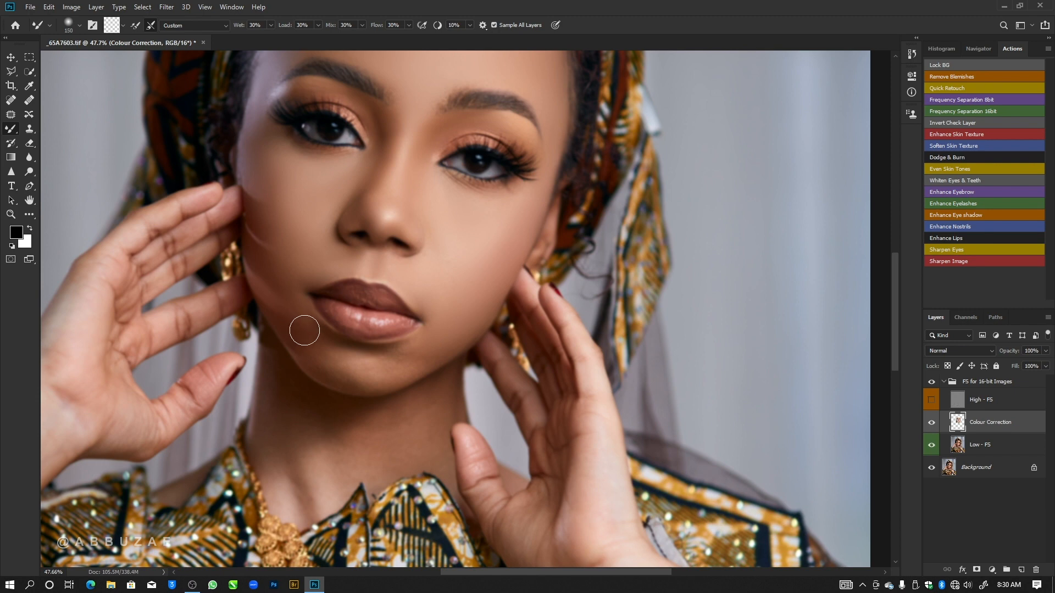
pyautogui.press(']')
pyautogui.press(']')
pyautogui.press(']')
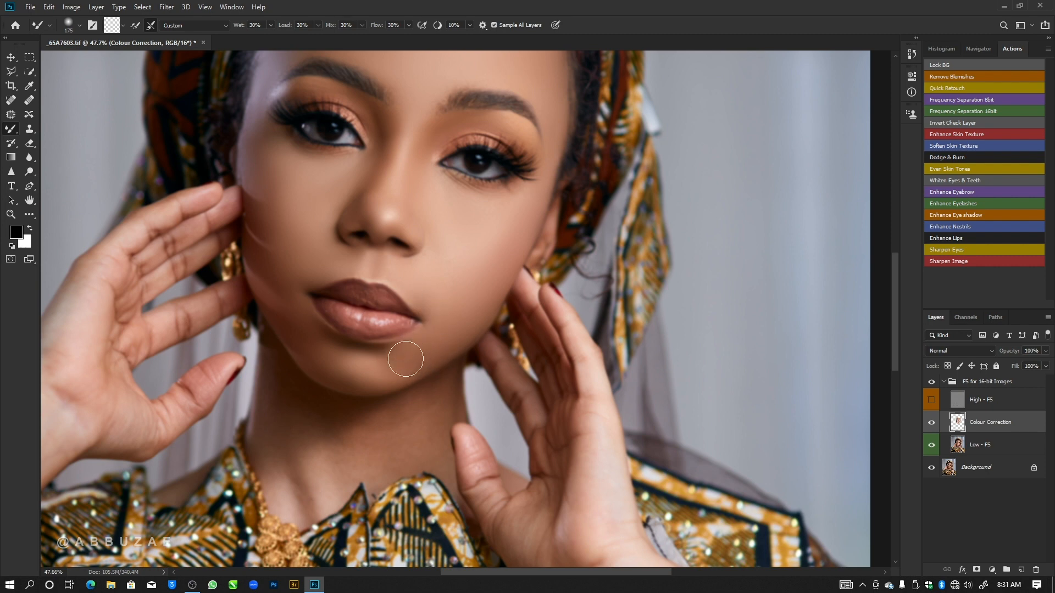
pyautogui.press(']')
pyautogui.press(']')
pyautogui.press(']')
pyautogui.press('[')
pyautogui.press('[')
pyautogui.press('[')
# Step: Smooth the shadow and skin tones on the neck below the jaw with brush sizes from about 125 to 175
pyautogui.moveTo(324, 444); pyautogui.dragTo(335, 365)
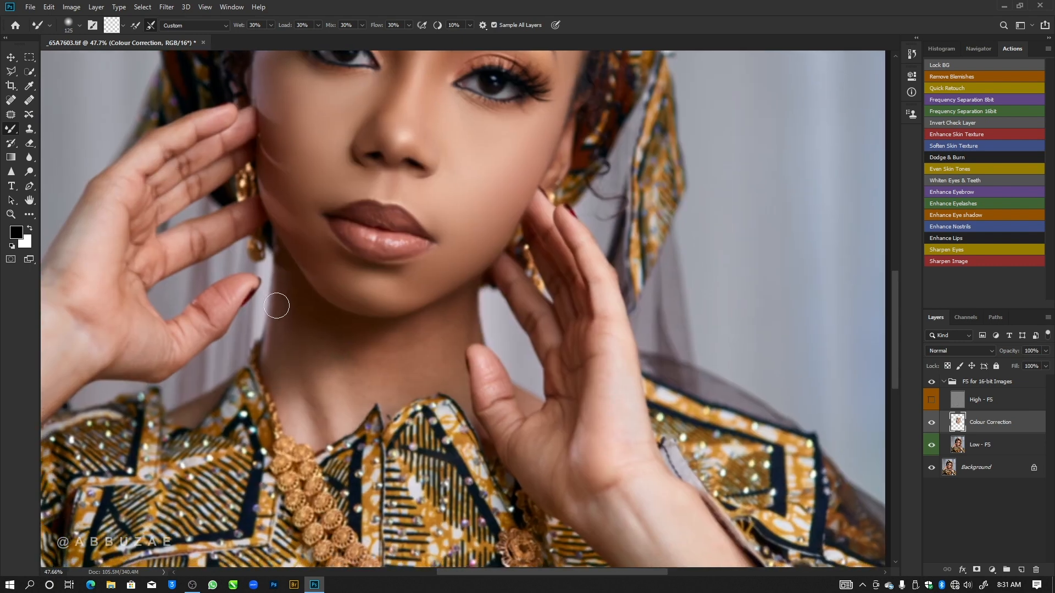
pyautogui.press(']')
pyautogui.press(']')
pyautogui.press('[')
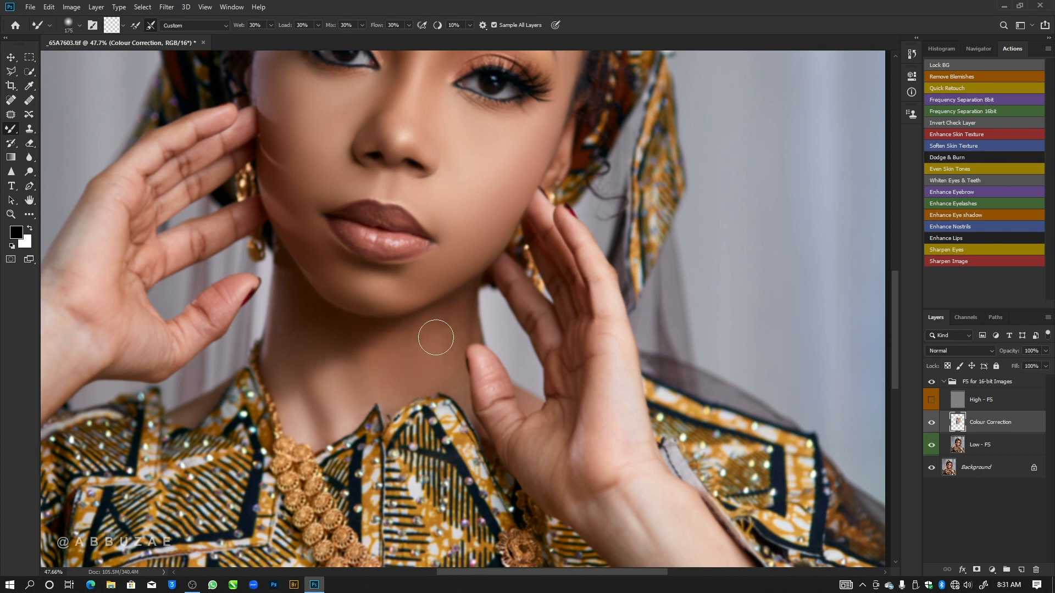
pyautogui.press('[')
pyautogui.press(']')
pyautogui.press(']')
pyautogui.press(']')
pyautogui.press('[')
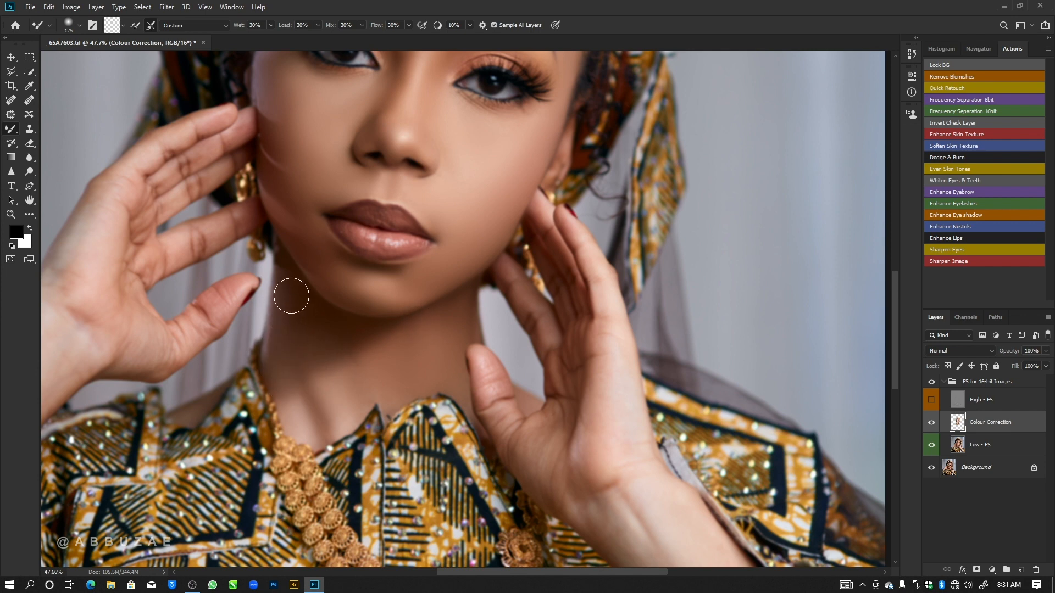
# Step: Blend the image-right jawline and the lower cheek toward the ear
pyautogui.press(']')
pyautogui.press(']')
pyautogui.press(']')
pyautogui.press('[')
pyautogui.moveTo(464, 261)
pyautogui.mouseDown()
pyautogui.moveTo(442, 270)
pyautogui.moveTo(454, 270)
pyautogui.mouseUp()
pyautogui.moveTo(485, 214)
pyautogui.mouseDown()
pyautogui.moveTo(489, 192)
pyautogui.moveTo(517, 165)
pyautogui.moveTo(507, 180)
pyautogui.mouseUp()
# Step: Blend the skin of the image-right forearm and wrist on the Colour Correction layer with the Mixer Brush at about size 150
pyautogui.moveTo(343, 376); pyautogui.dragTo(278, 176)
pyautogui.press('[')
pyautogui.moveTo(530, 308)
pyautogui.mouseDown()
pyautogui.moveTo(538, 286)
pyautogui.moveTo(597, 352)
pyautogui.moveTo(575, 334)
pyautogui.moveTo(604, 351)
pyautogui.moveTo(613, 377)
pyautogui.mouseUp()
pyautogui.press(']')
pyautogui.press('[')
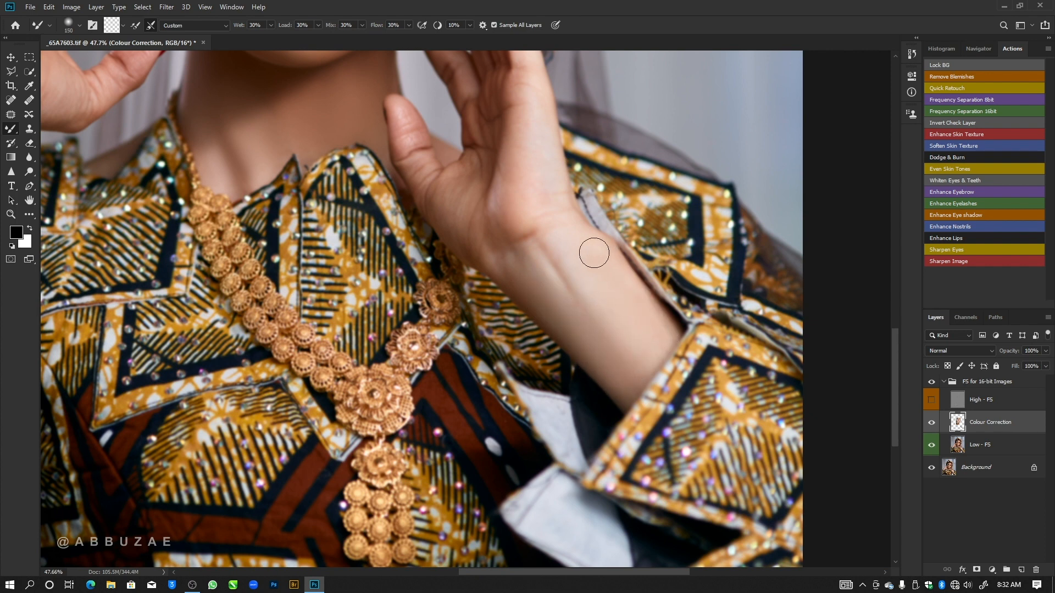
pyautogui.press(']')
pyautogui.press('[')
pyautogui.press(']')
pyautogui.moveTo(544, 194)
pyautogui.mouseDown()
pyautogui.moveTo(539, 181)
pyautogui.moveTo(544, 204)
pyautogui.moveTo(539, 158)
pyautogui.moveTo(568, 254)
pyautogui.mouseUp()
pyautogui.press('[')
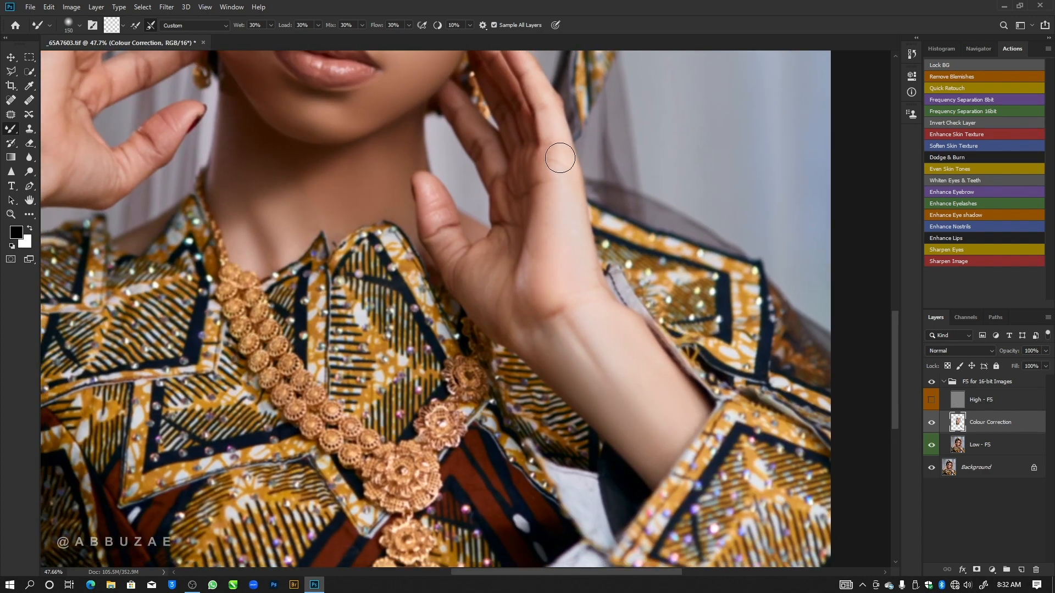
# Step: Smooth the palm and fingers of the image-right hand, reducing the brush size to about 80
pyautogui.press(']')
pyautogui.moveTo(561, 321); pyautogui.dragTo(578, 390)
pyautogui.press('[')
pyautogui.press('[')
pyautogui.press('[')
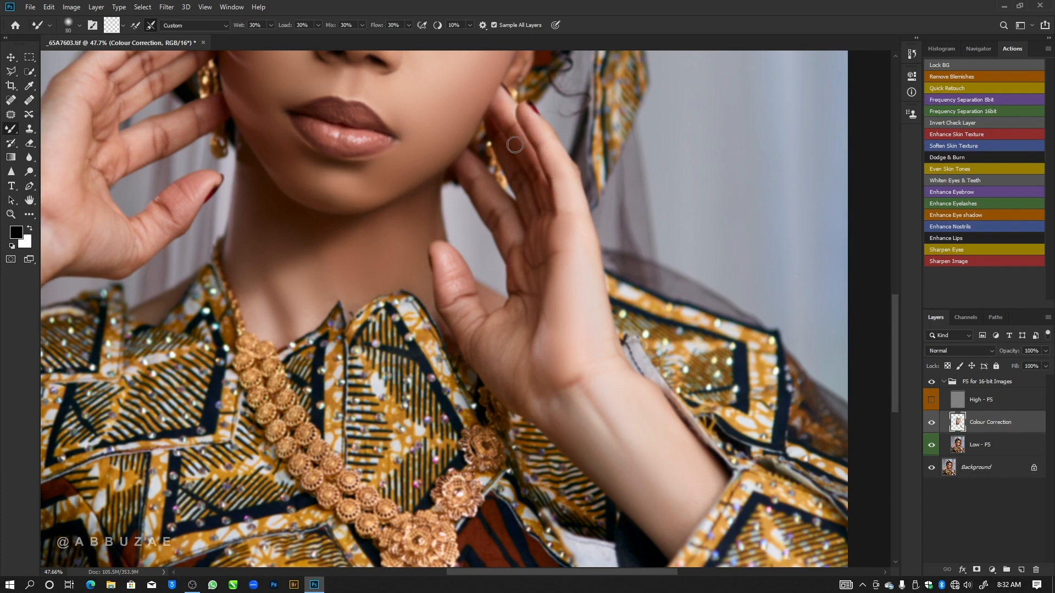
# Step: Even out the skin of the image-left forearm with brush sizes of about 150 and 125
pyautogui.moveTo(543, 289); pyautogui.dragTo(834, 269)
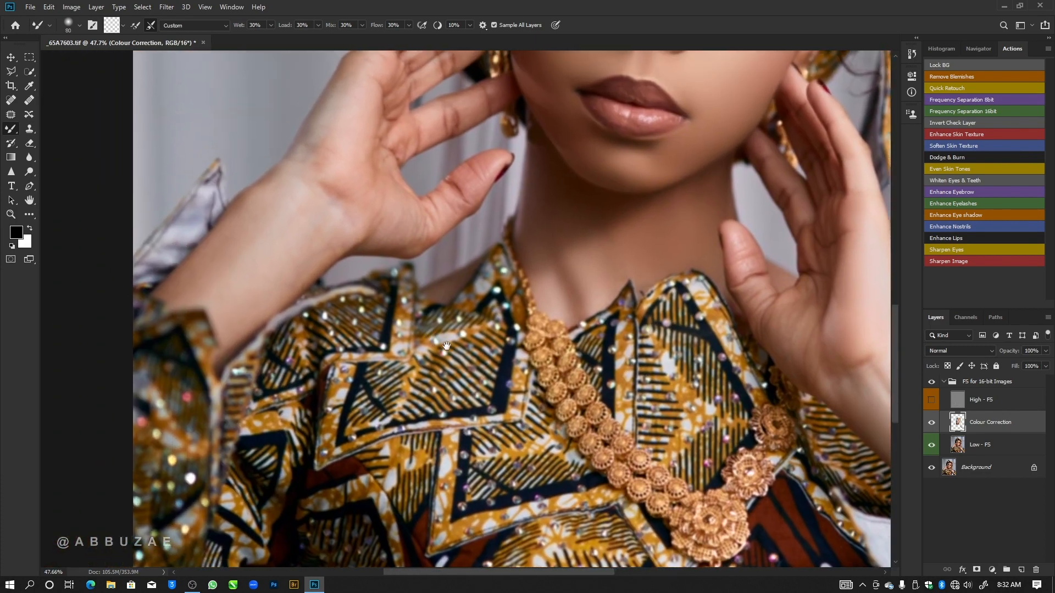
pyautogui.moveTo(446, 345); pyautogui.dragTo(573, 301)
pyautogui.press(']')
pyautogui.press(']')
pyautogui.press(']')
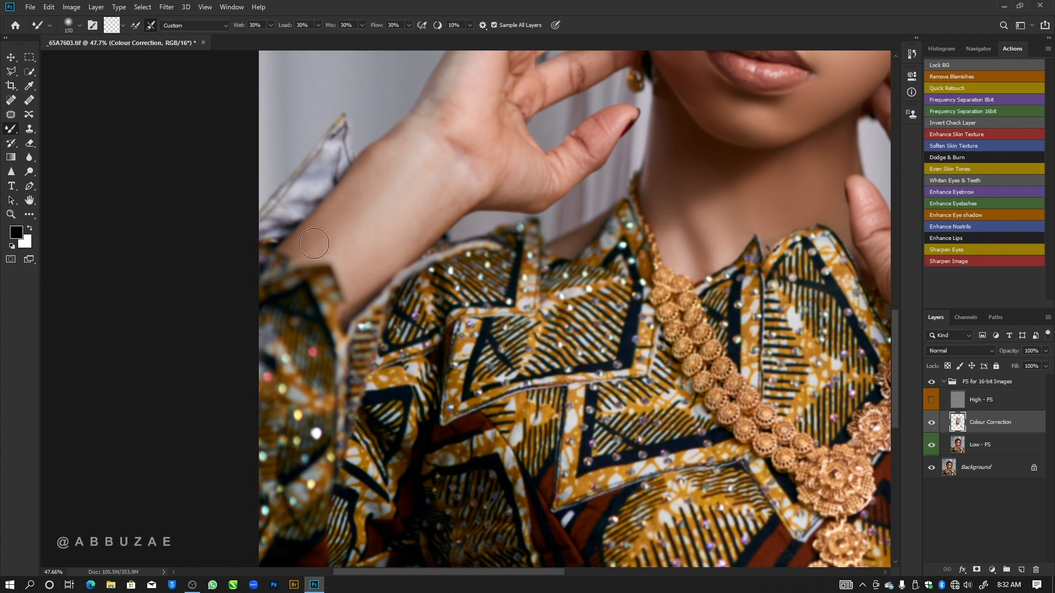
pyautogui.moveTo(384, 168)
pyautogui.mouseDown()
pyautogui.moveTo(364, 165)
pyautogui.moveTo(384, 164)
pyautogui.moveTo(354, 193)
pyautogui.moveTo(403, 161)
pyautogui.mouseUp()
pyautogui.press('[')
pyautogui.press('[')
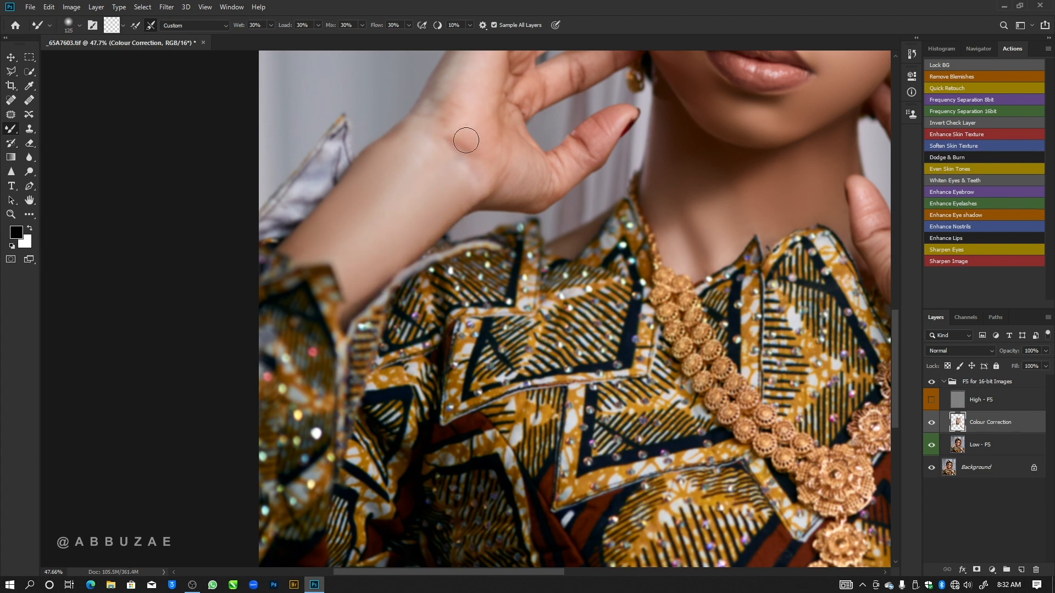
# Step: Blend the wrist, palm and fingers of the image-left hand with brush sizes of about 100 to 125
pyautogui.press('[')
pyautogui.moveTo(466, 194); pyautogui.dragTo(492, 296)
pyautogui.press(']')
pyautogui.press('[')
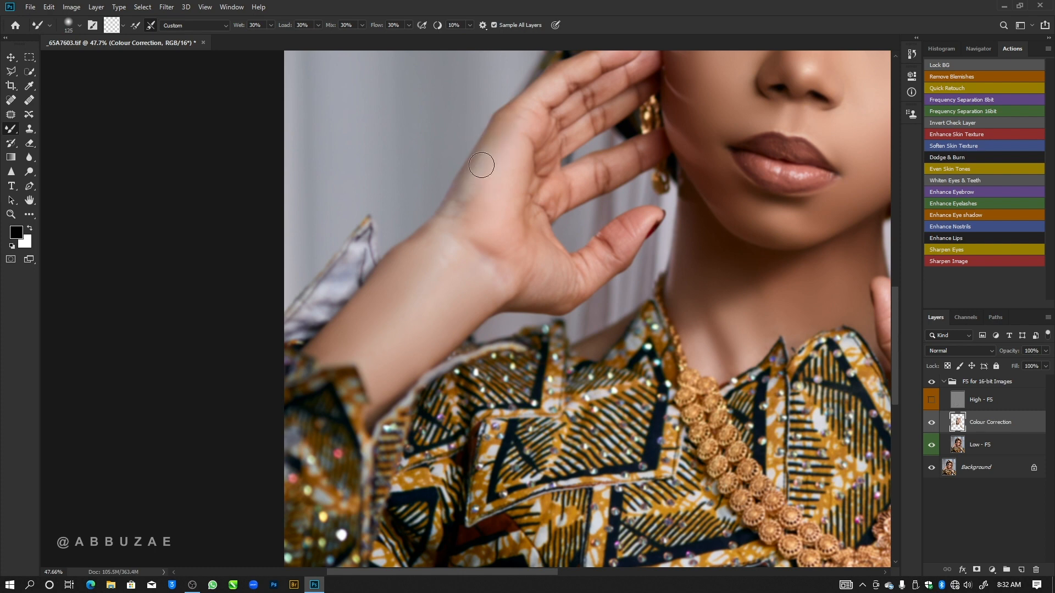
pyautogui.moveTo(484, 232); pyautogui.dragTo(455, 345)
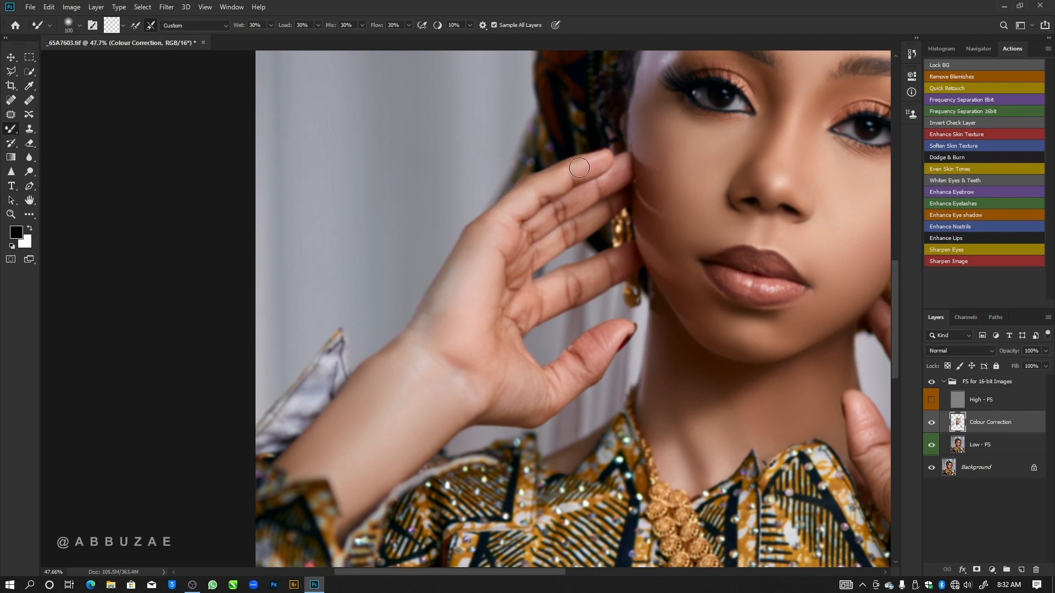
# Step: Blend the cheek beside the image-left hand with the Mixer Brush at about size 175
pyautogui.moveTo(460, 195); pyautogui.dragTo(328, 231)
pyautogui.press(']')
pyautogui.press(']')
pyautogui.press(']')
pyautogui.press(']')
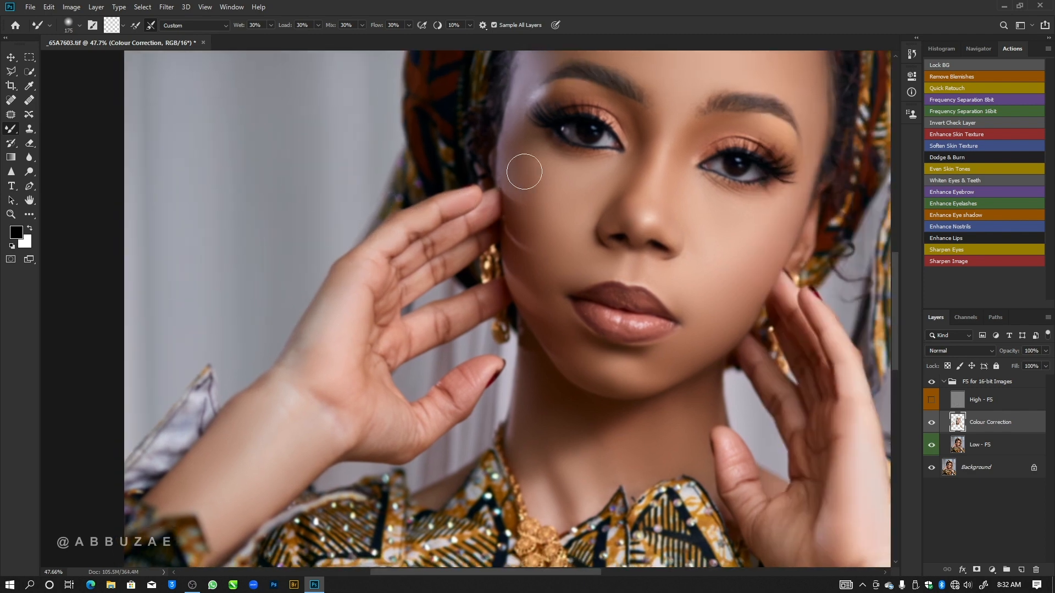
pyautogui.moveTo(511, 152)
pyautogui.mouseDown()
pyautogui.moveTo(528, 200)
pyautogui.moveTo(522, 158)
pyautogui.moveTo(546, 211)
pyautogui.mouseUp()
pyautogui.press('[')
pyautogui.press('[')
pyautogui.press('[')
# Step: Refine the image-right forearm and the lower neck with brush sizes from about 200 down to 80
pyautogui.moveTo(600, 412); pyautogui.dragTo(556, 246)
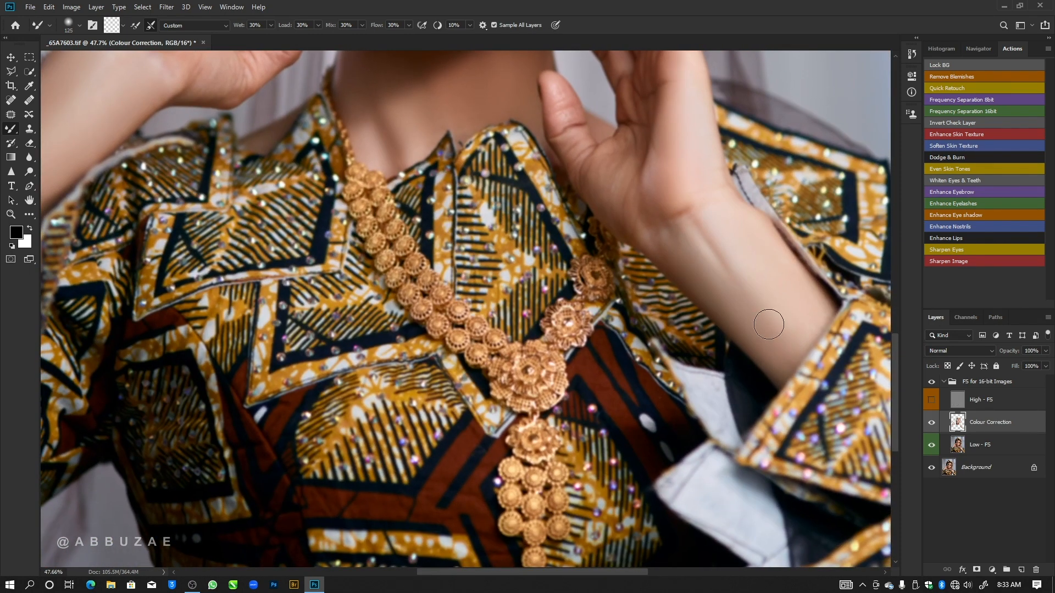
pyautogui.press(']')
pyautogui.press(']')
pyautogui.press(']')
pyautogui.moveTo(702, 231)
pyautogui.mouseDown()
pyautogui.moveTo(710, 274)
pyautogui.moveTo(753, 307)
pyautogui.mouseUp()
pyautogui.press('[')
pyautogui.press('[')
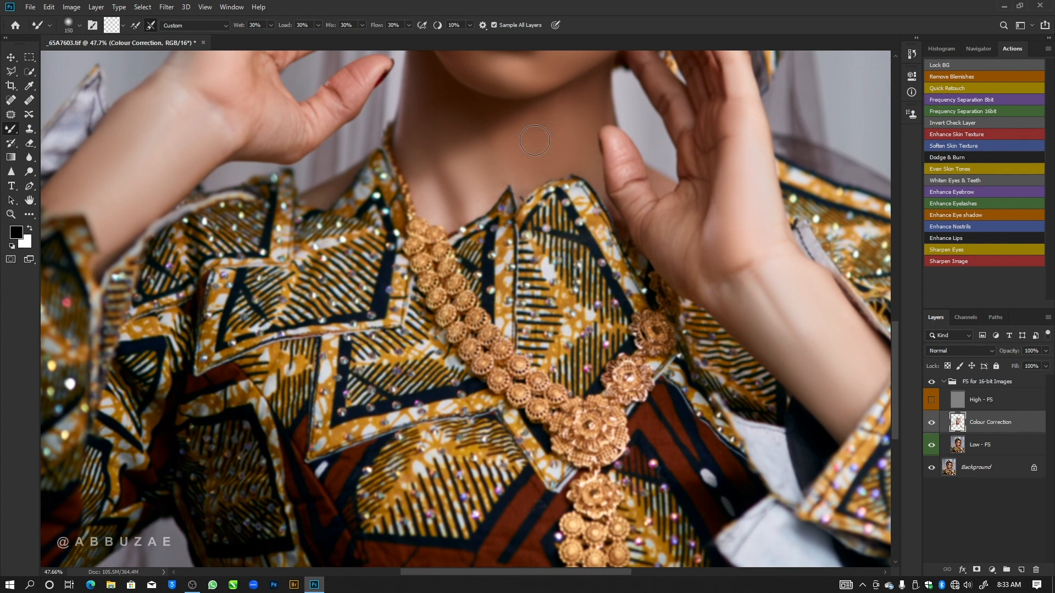
pyautogui.press('[')
pyautogui.press('[')
pyautogui.moveTo(618, 122); pyautogui.dragTo(646, 460)
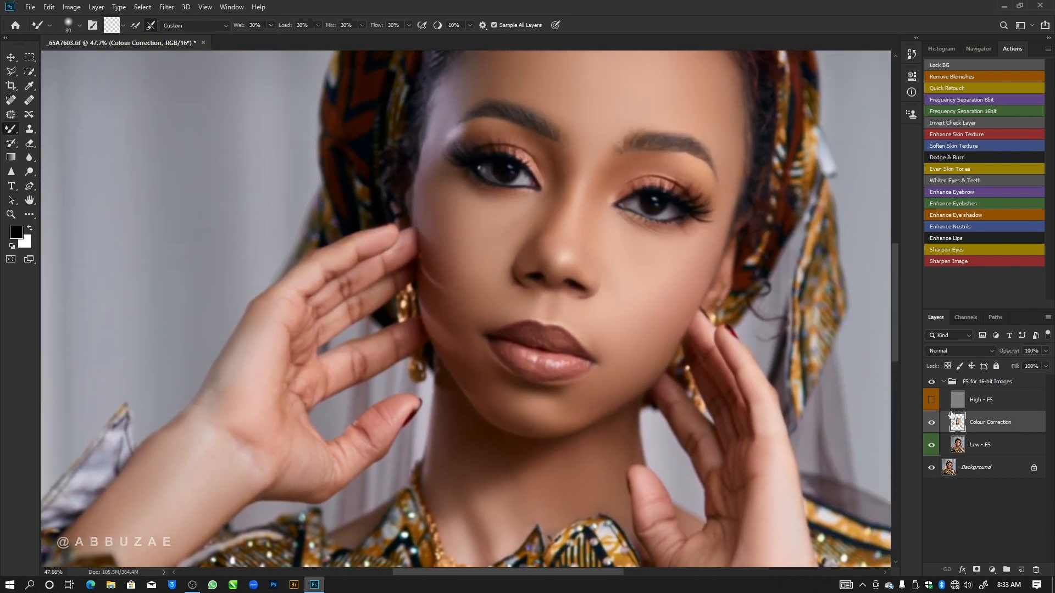
# Step: Show the High - FS layer and compare the whole portrait and the face with the original by toggling the FS for 16-bit Images group
pyautogui.click(932, 404)
pyautogui.press('z')
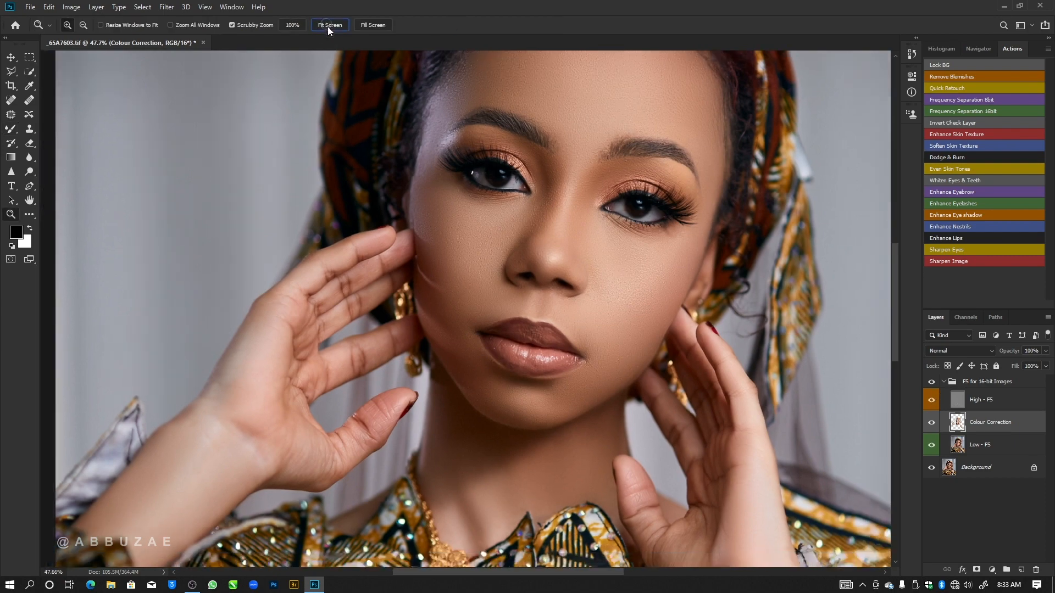
pyautogui.click(327, 26)
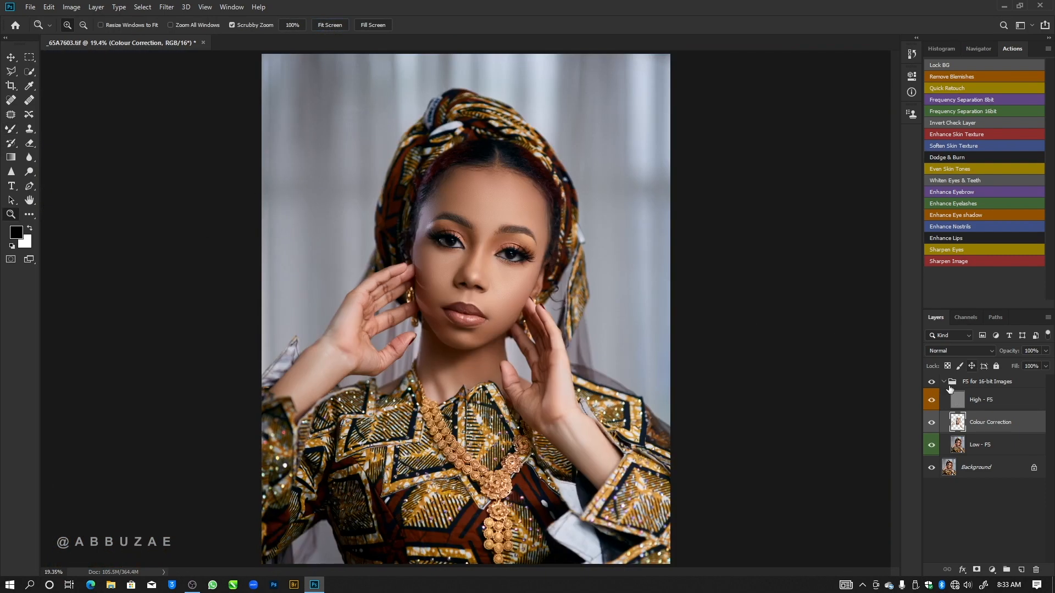
pyautogui.click(932, 383)
pyautogui.click(931, 385)
pyautogui.click(931, 385)
pyautogui.moveTo(506, 211); pyautogui.dragTo(759, 361)
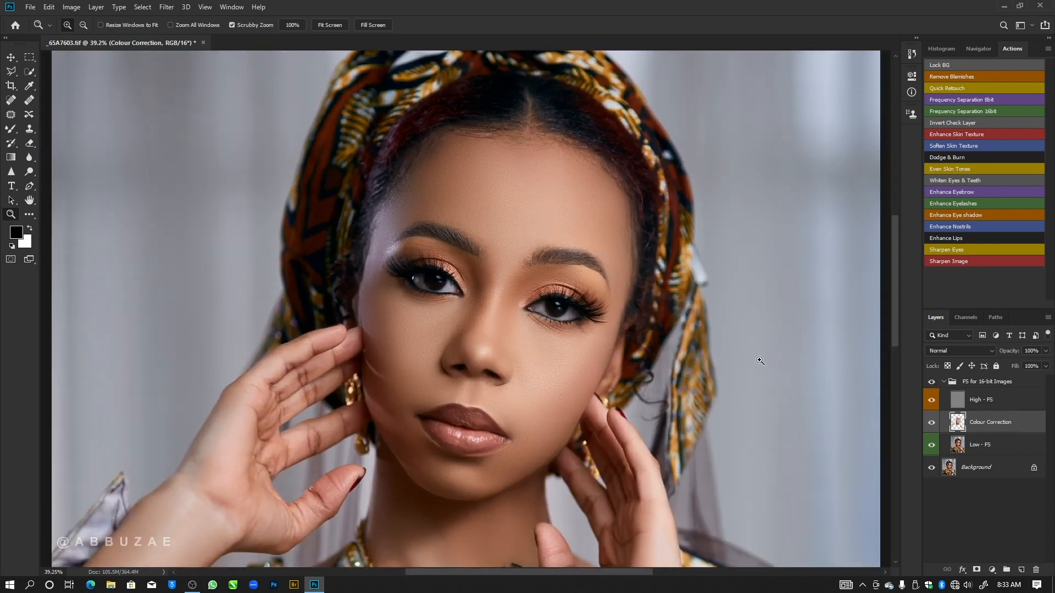
pyautogui.click(932, 383)
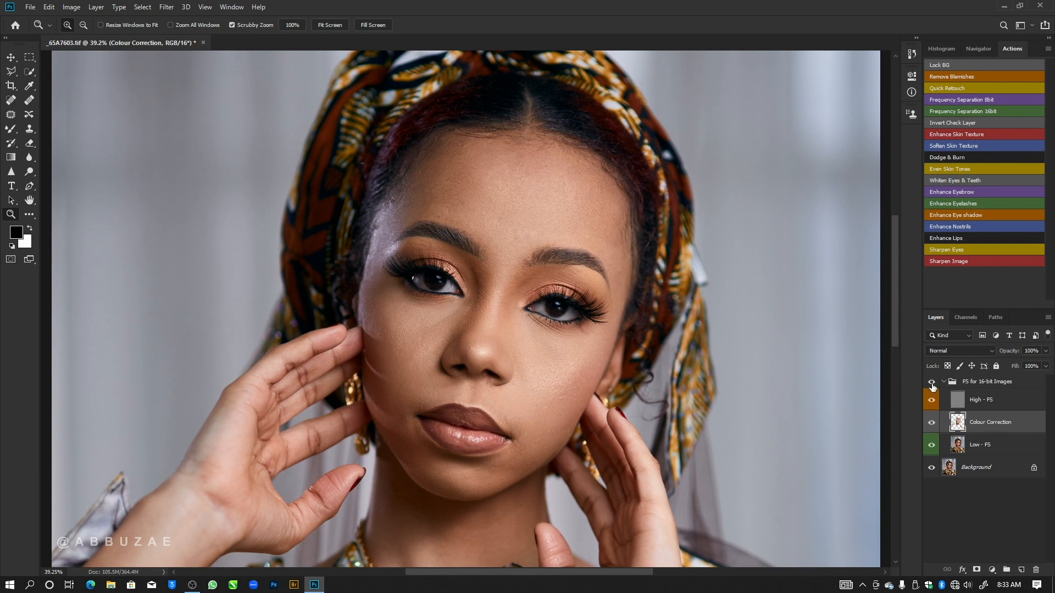
pyautogui.click(932, 386)
pyautogui.click(932, 386)
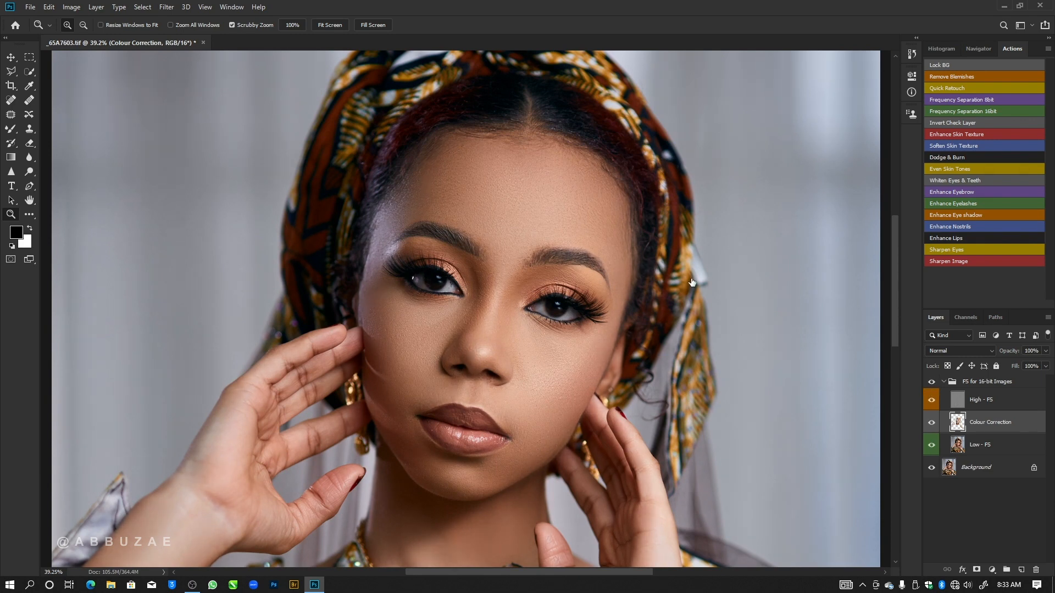
# Step: Fit the whole image in view and turn off the Move tool's transform controls
pyautogui.hotkey('ctrl', '0')
pyautogui.press('v')
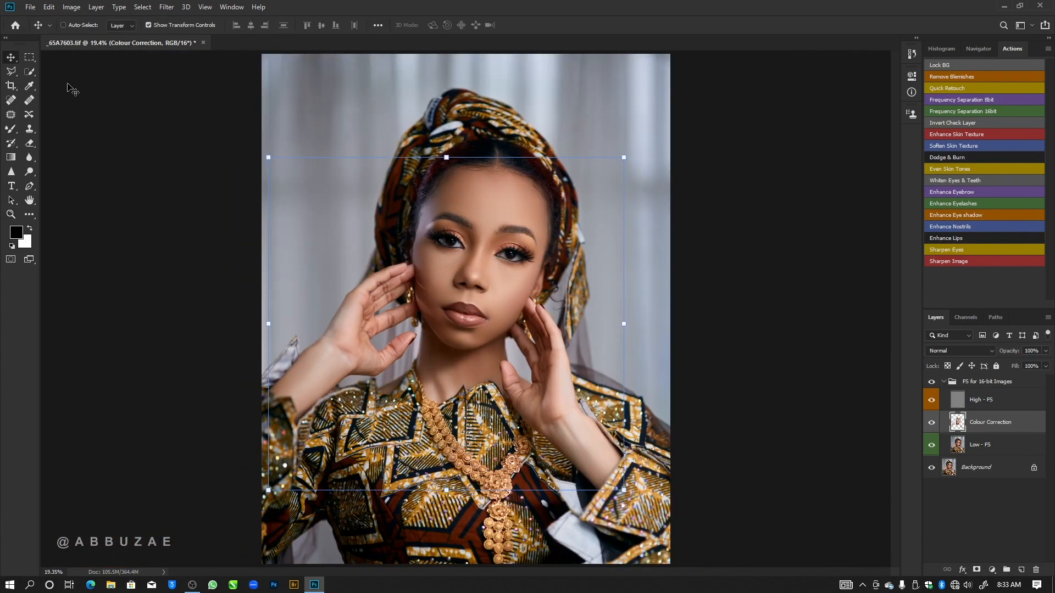
pyautogui.click(148, 25)
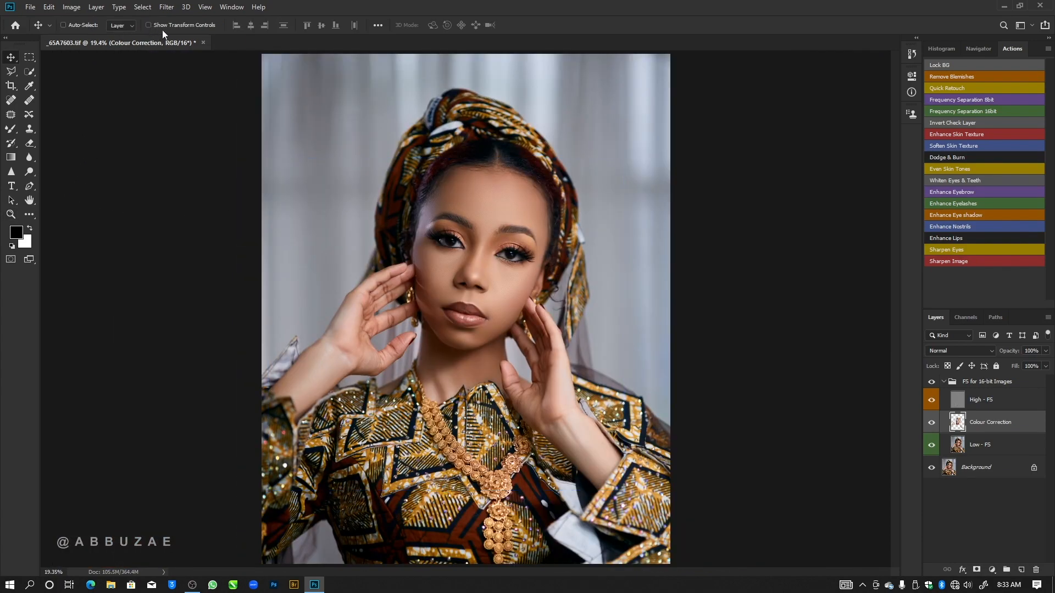
# Step: Inspect the face close up, repeatedly toggling the FS for 16-bit Images group to compare before and after
pyautogui.press('z')
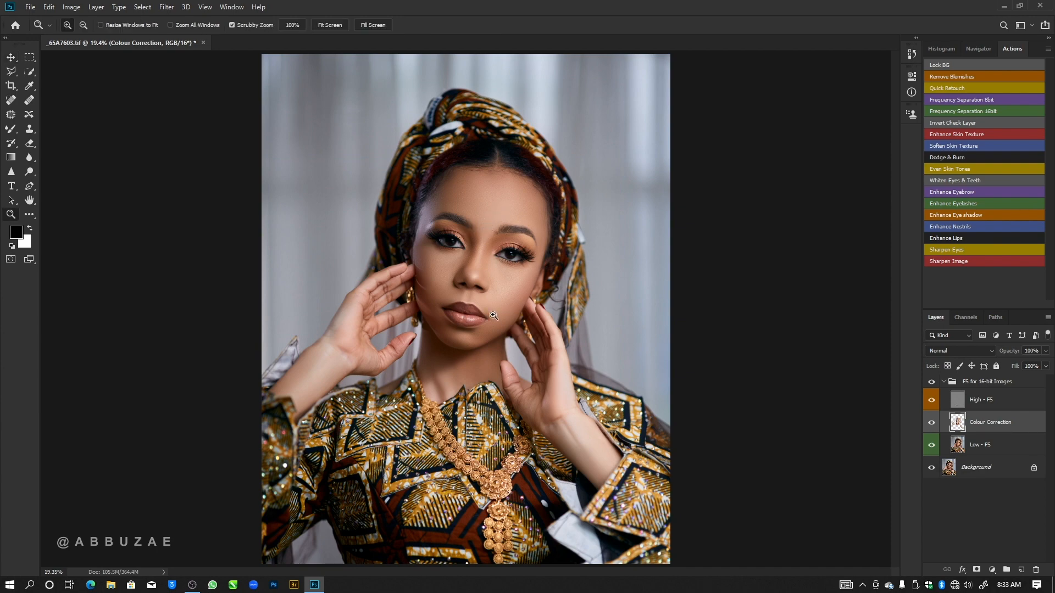
pyautogui.moveTo(490, 328)
pyautogui.mouseDown()
pyautogui.moveTo(548, 342)
pyautogui.moveTo(500, 333)
pyautogui.mouseUp()
pyautogui.moveTo(481, 239); pyautogui.dragTo(546, 281)
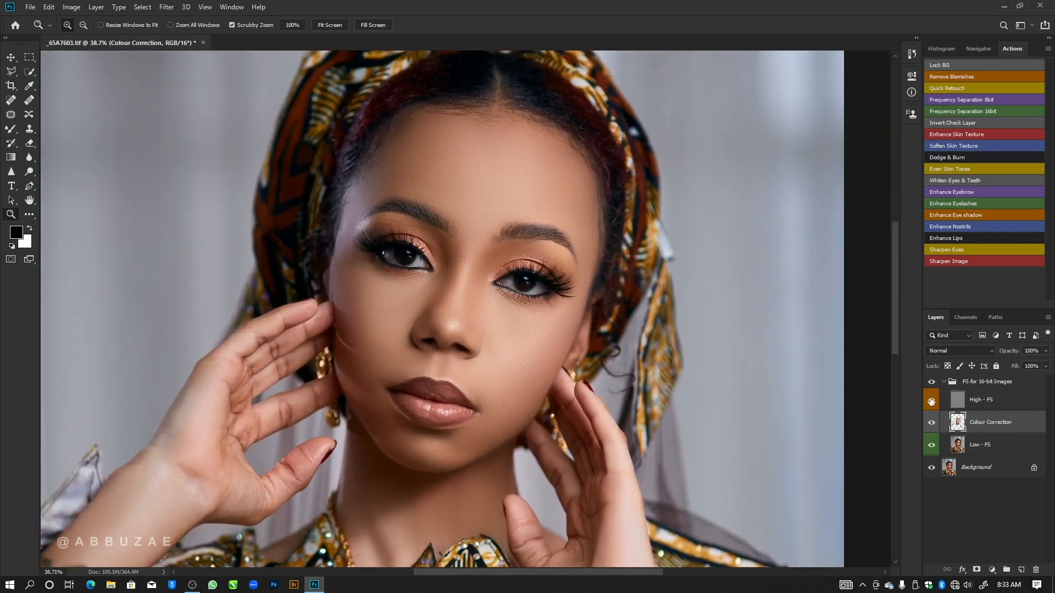
pyautogui.click(932, 382)
pyautogui.click(932, 382)
pyautogui.click(932, 383)
pyautogui.click(932, 382)
pyautogui.click(933, 383)
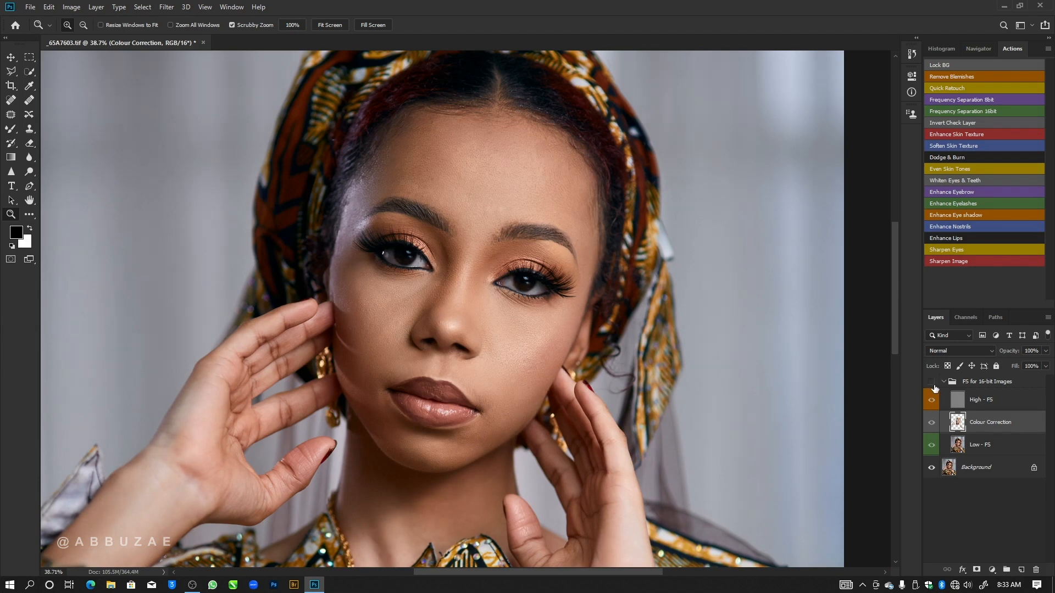
pyautogui.click(934, 387)
pyautogui.click(934, 388)
pyautogui.click(934, 384)
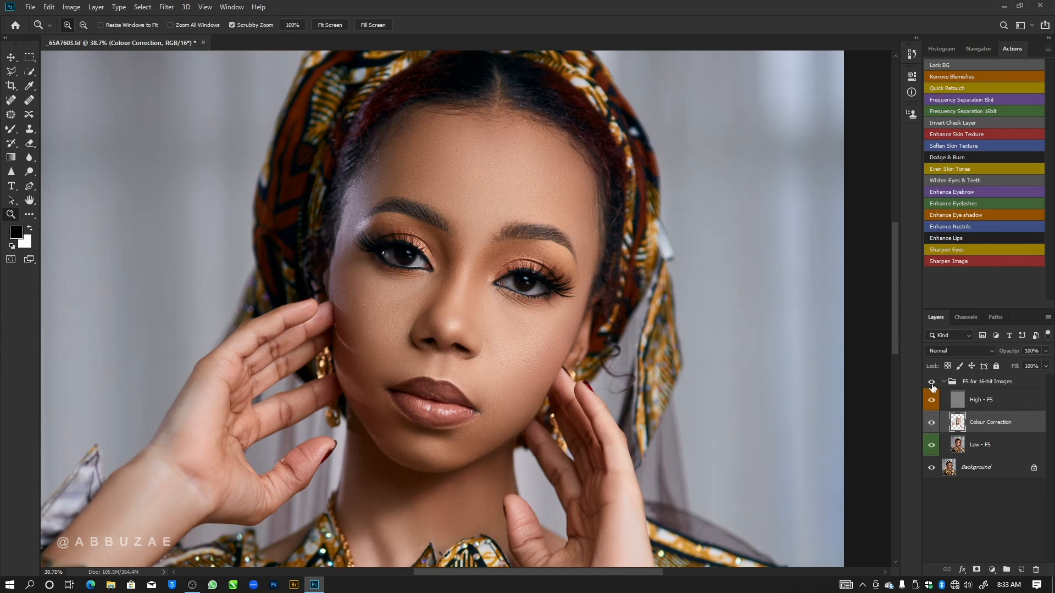
pyautogui.click(932, 386)
pyautogui.click(932, 387)
pyautogui.click(933, 388)
pyautogui.click(933, 388)
pyautogui.click(934, 388)
# Step: Hide the High - FS layer with its group shown and blend the forehead with the Mixer Brush at about size 200
pyautogui.press('b')
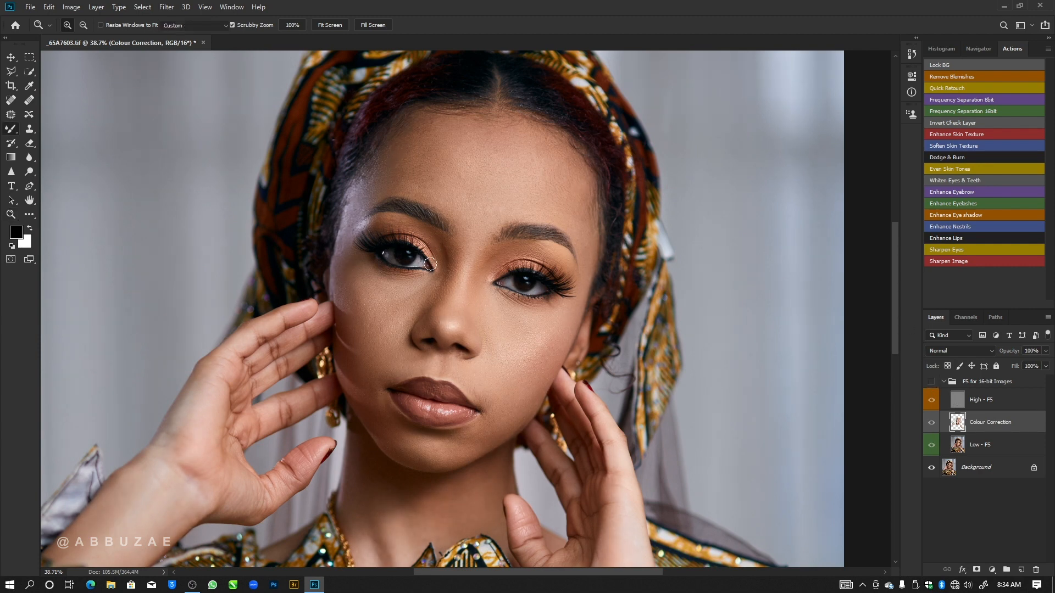
pyautogui.click(932, 399)
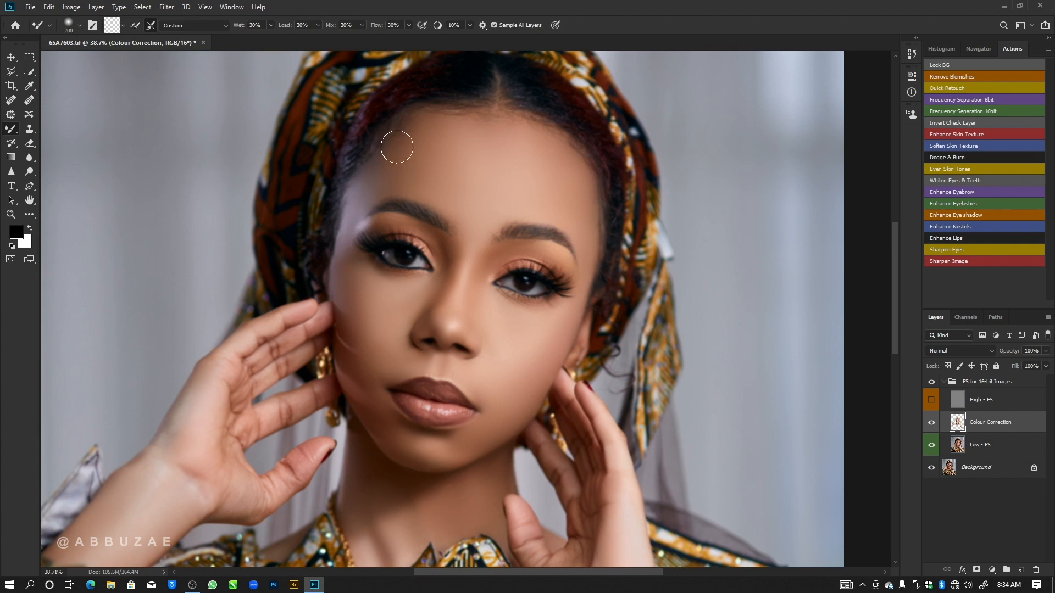
pyautogui.press(']')
pyautogui.press(']')
pyautogui.press(']')
pyautogui.press(']')
pyautogui.press(']')
pyautogui.press('[')
pyautogui.press('[')
pyautogui.press(']')
pyautogui.press('[')
# Step: Blend the side of the nose and the adjoining image-right cheek at about brush size 150
pyautogui.moveTo(393, 378); pyautogui.dragTo(434, 334)
pyautogui.press('[')
pyautogui.press('[')
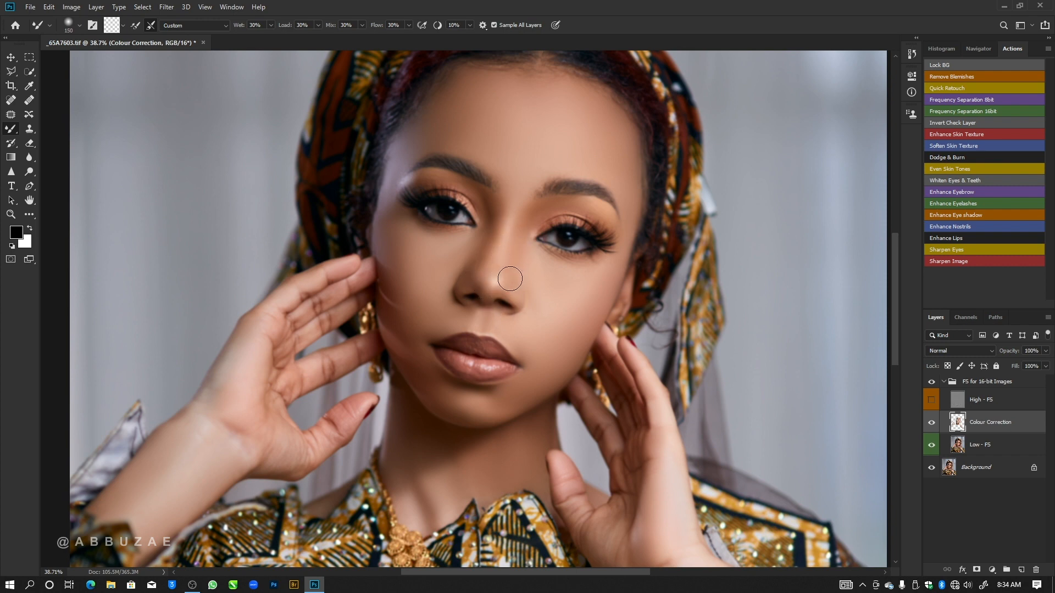
# Step: Soften the shadow transition on the image-left side of the neck at about brush size 200
pyautogui.press(']')
pyautogui.press(']')
pyautogui.moveTo(414, 416)
pyautogui.mouseDown()
pyautogui.moveTo(426, 337)
pyautogui.moveTo(417, 318)
pyautogui.mouseUp()
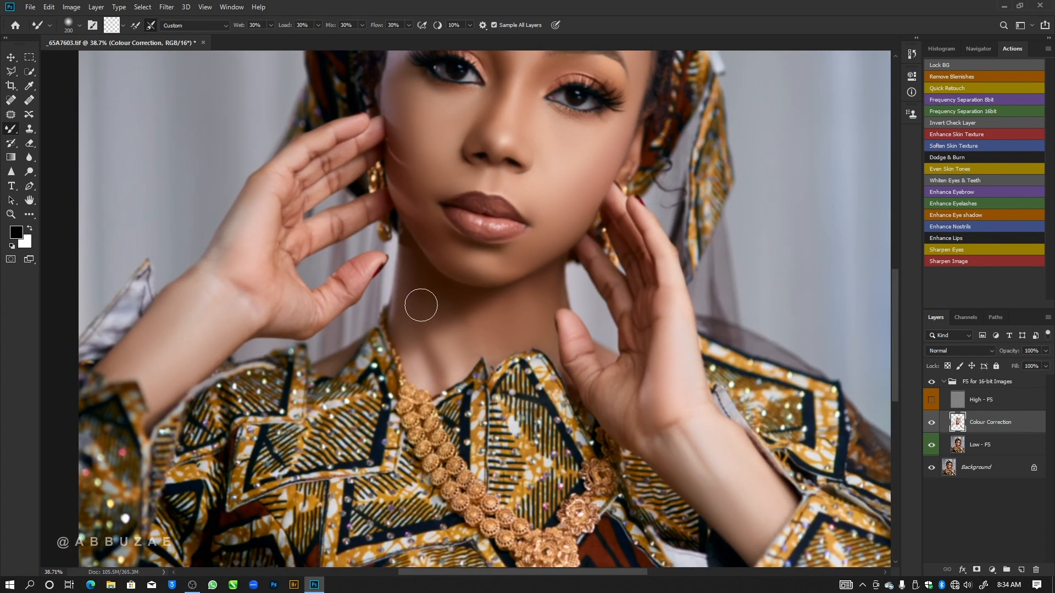
pyautogui.press('[')
# Step: Blend the edge of the image-right wrist below the palm with the Mixer Brush at about size 100
pyautogui.press('z')
pyautogui.click(328, 25)
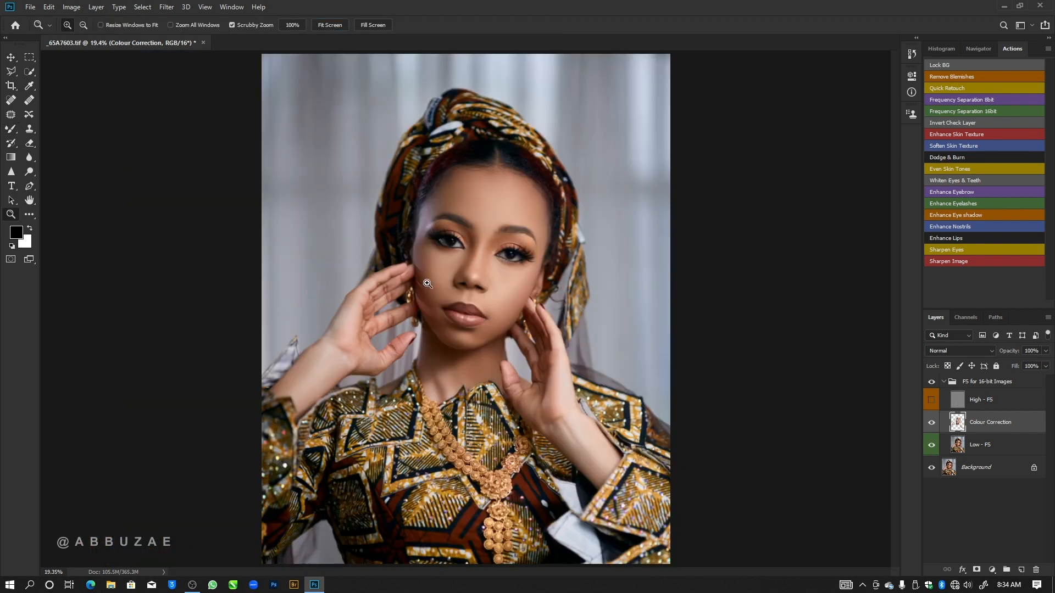
pyautogui.moveTo(539, 416); pyautogui.dragTo(595, 425)
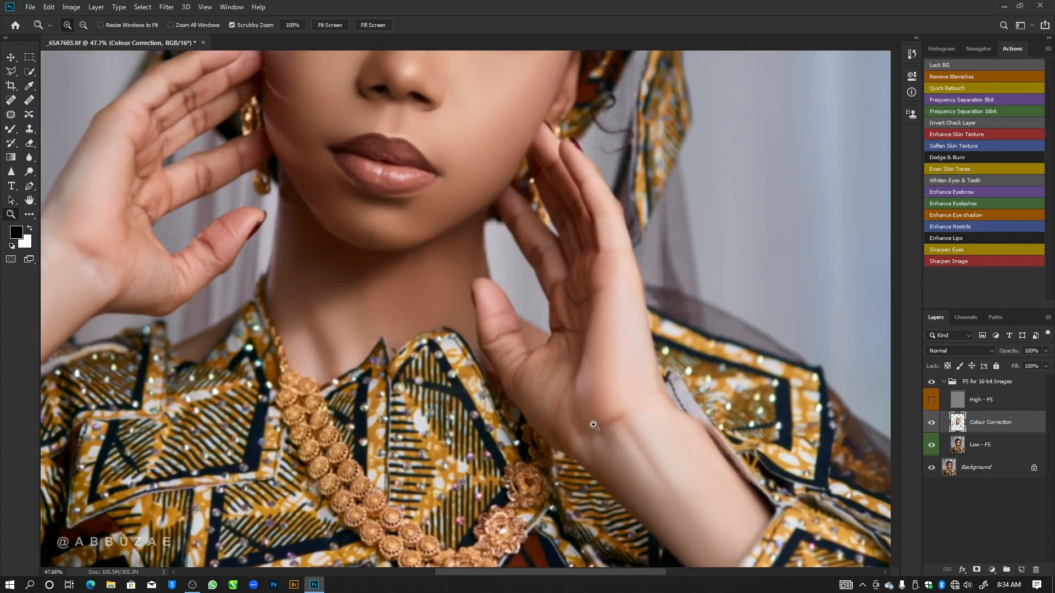
pyautogui.press('b')
pyautogui.press('[')
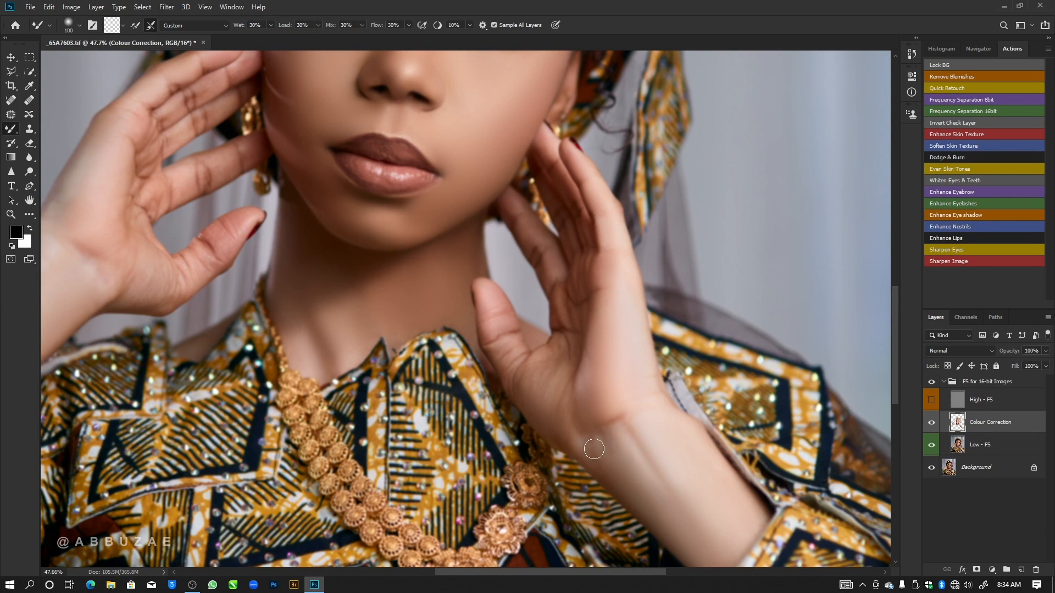
# Step: Blend the nose bridge and the image-right side of the nose with the Mixer Brush at about size 100 to 125
pyautogui.press('z')
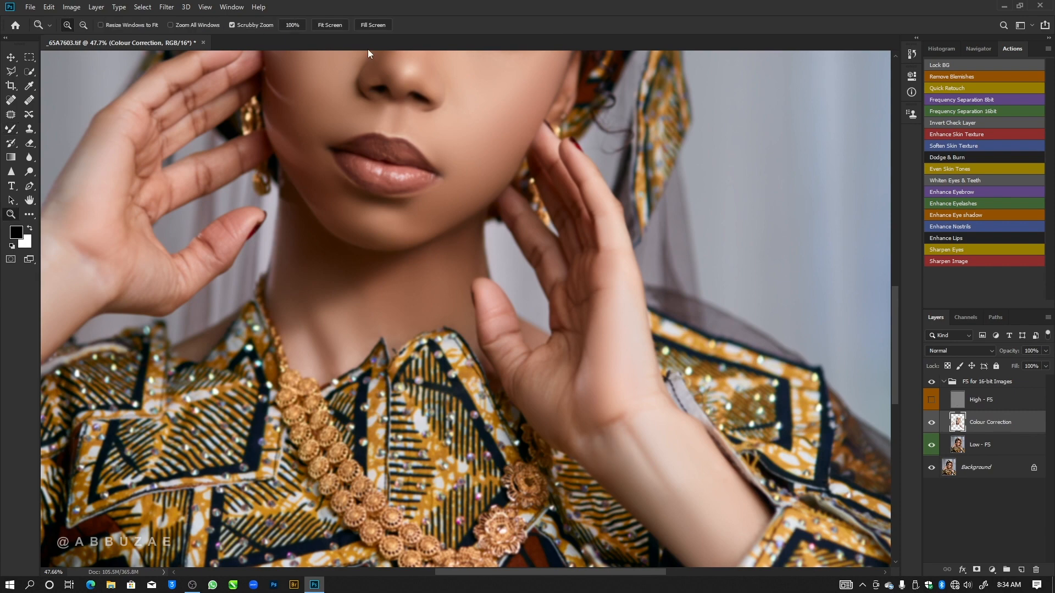
pyautogui.click(329, 25)
pyautogui.moveTo(486, 203); pyautogui.dragTo(529, 303)
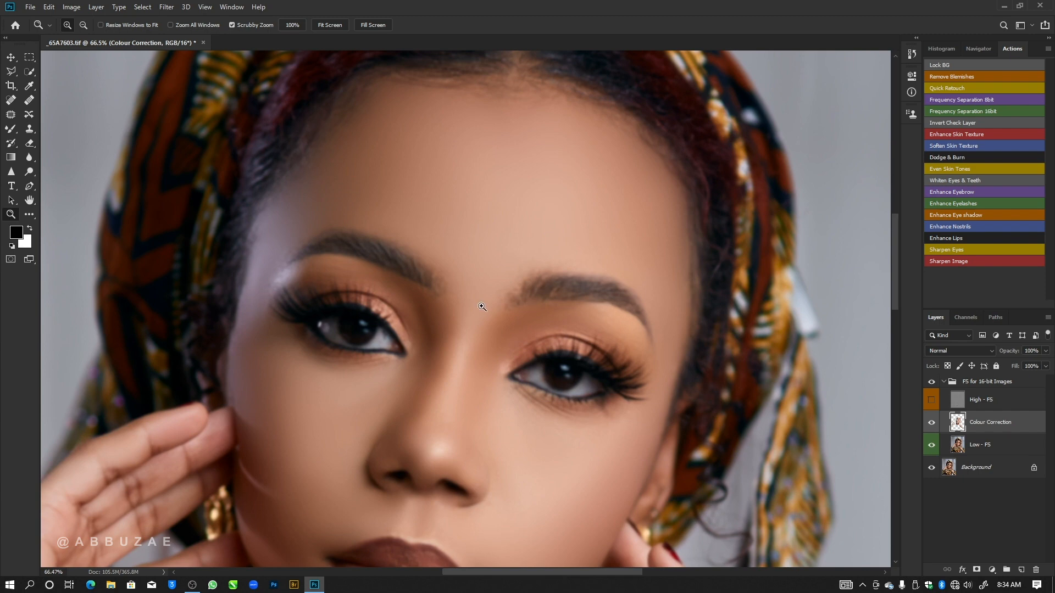
pyautogui.press('b')
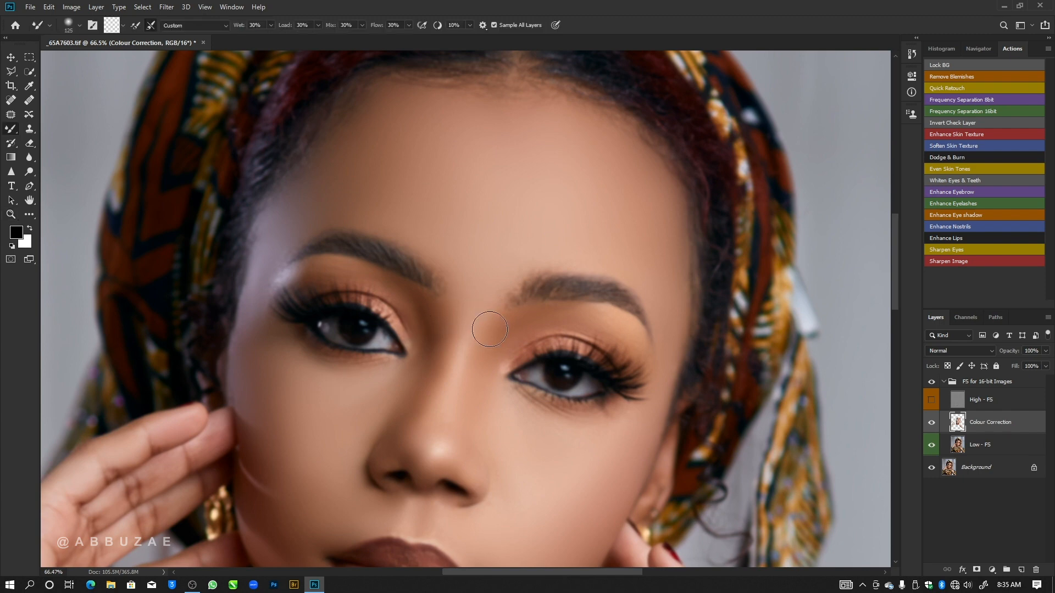
pyautogui.press('p')
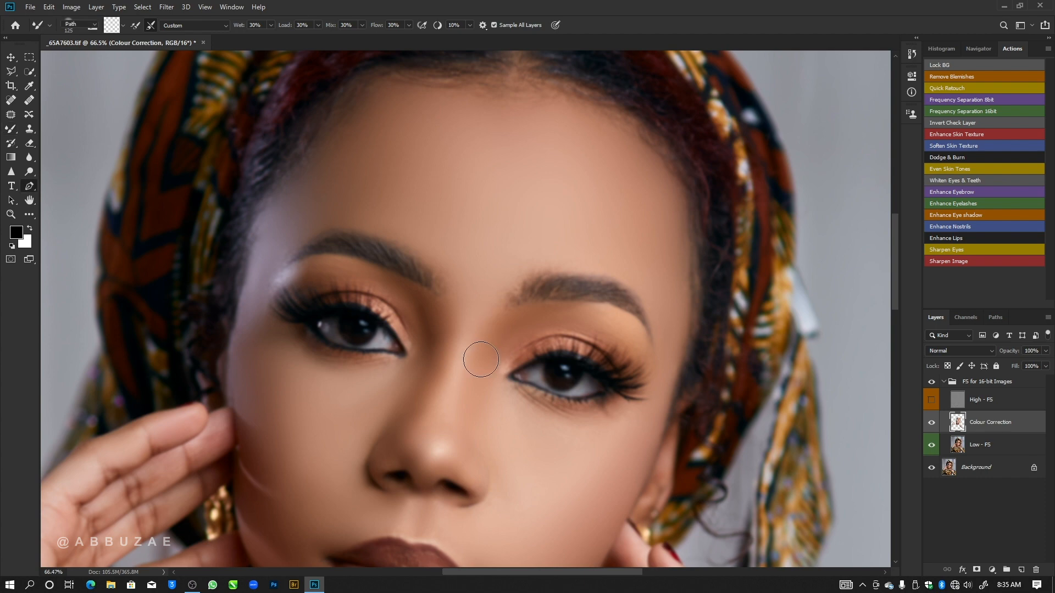
pyautogui.press('b')
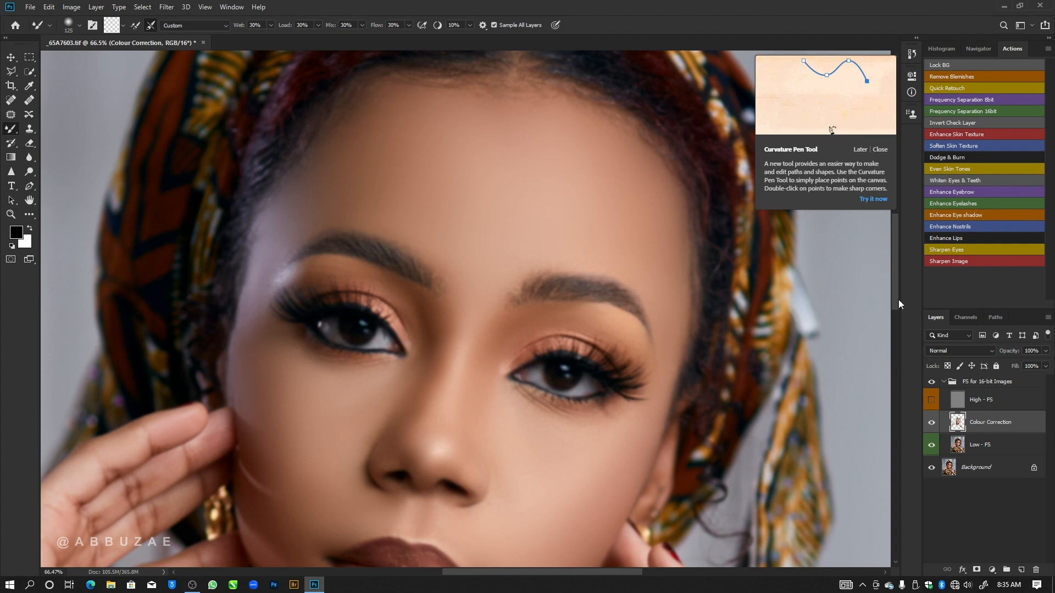
pyautogui.press('[')
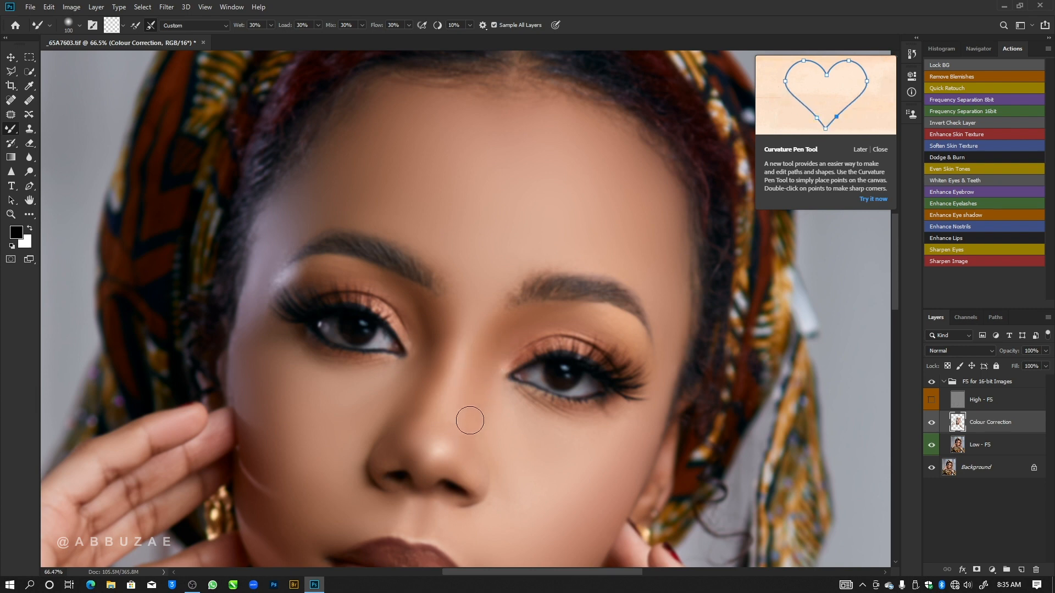
pyautogui.press(']')
pyautogui.press('[')
pyautogui.press('[')
# Step: Blend the image-left wrist and forearm with the Mixer Brush, reducing its size from about 250 to 175
pyautogui.press('z')
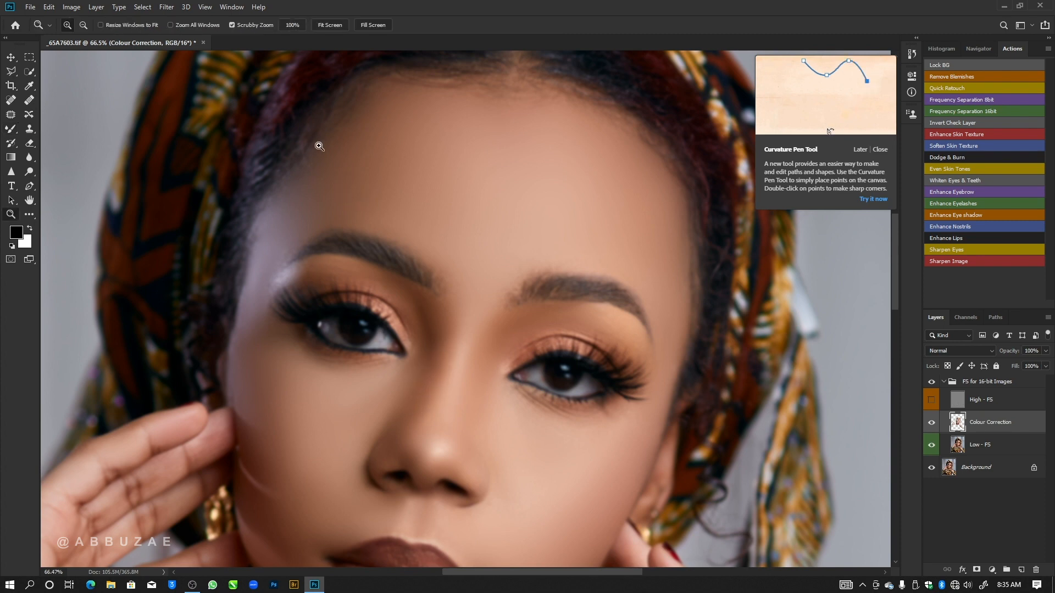
pyautogui.click(339, 25)
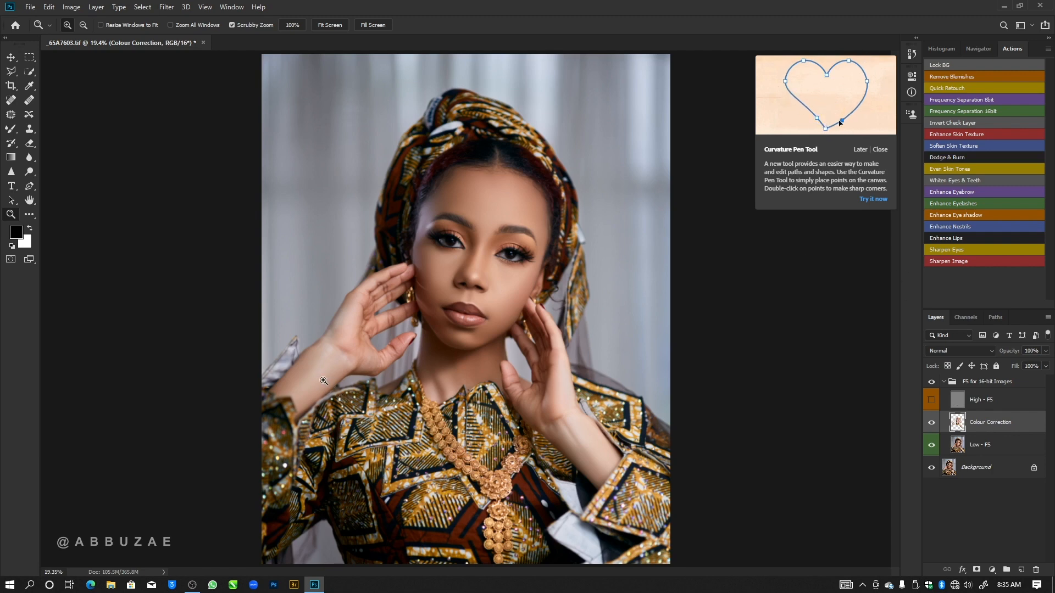
pyautogui.press('b')
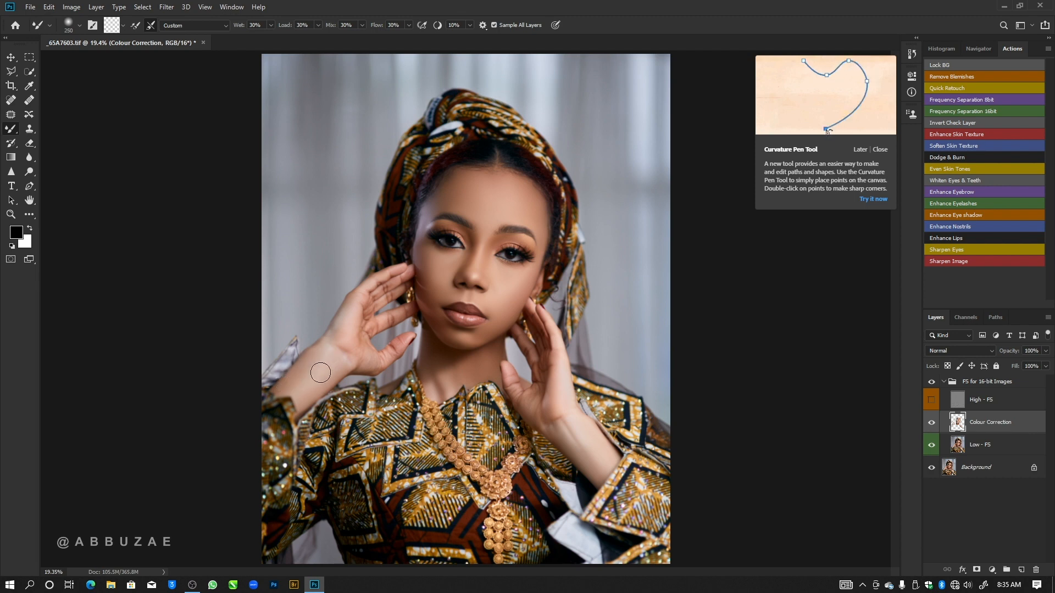
pyautogui.press('[')
pyautogui.press('[')
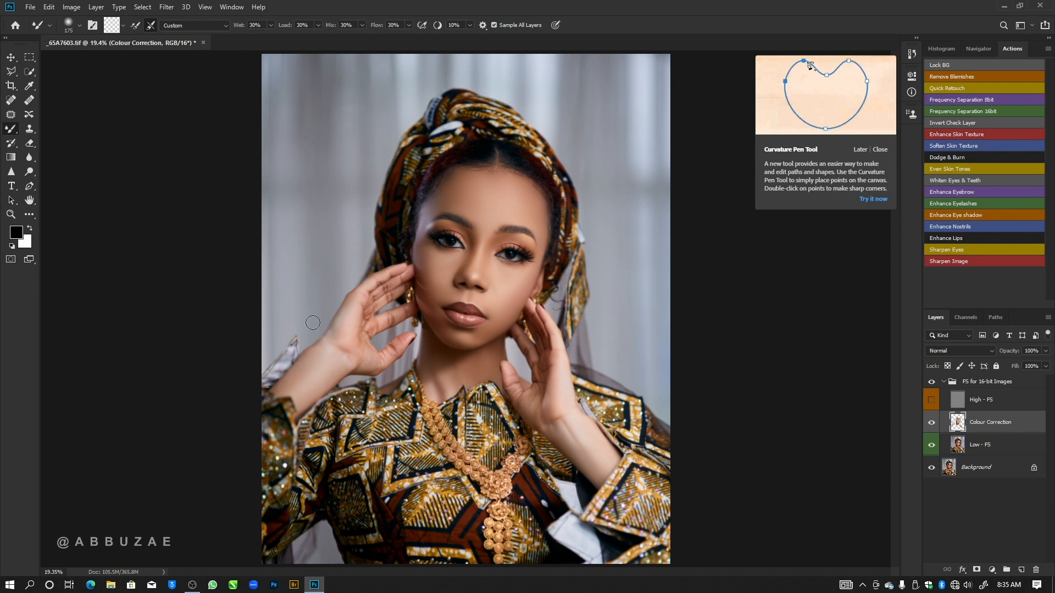
# Step: Blend the image-right palm, wrist and forearm with the Mixer Brush, varying its size between about 100 and 200
pyautogui.press('z')
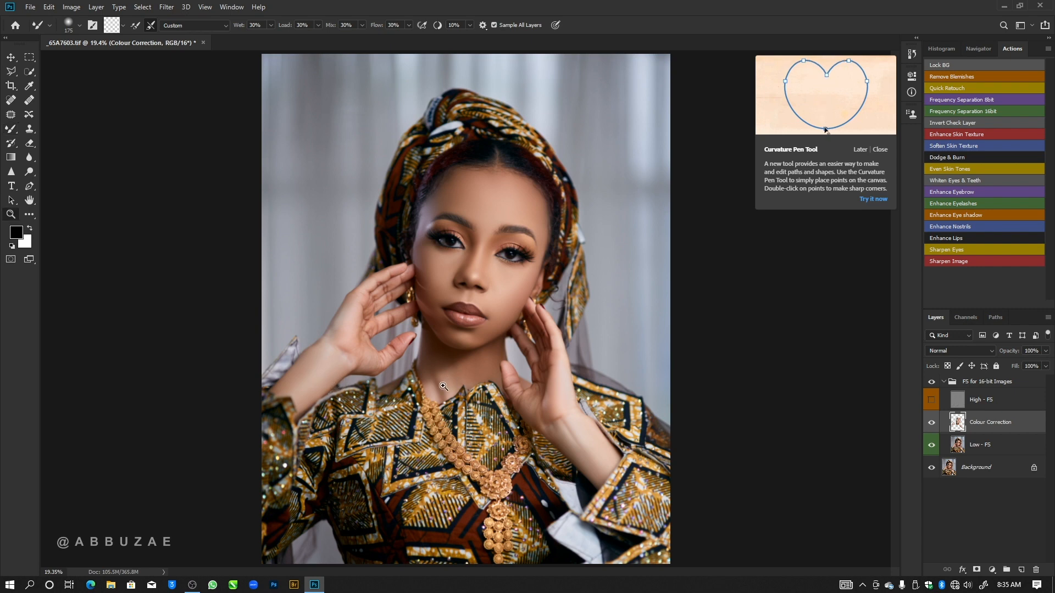
pyautogui.click(477, 372)
pyautogui.press('b')
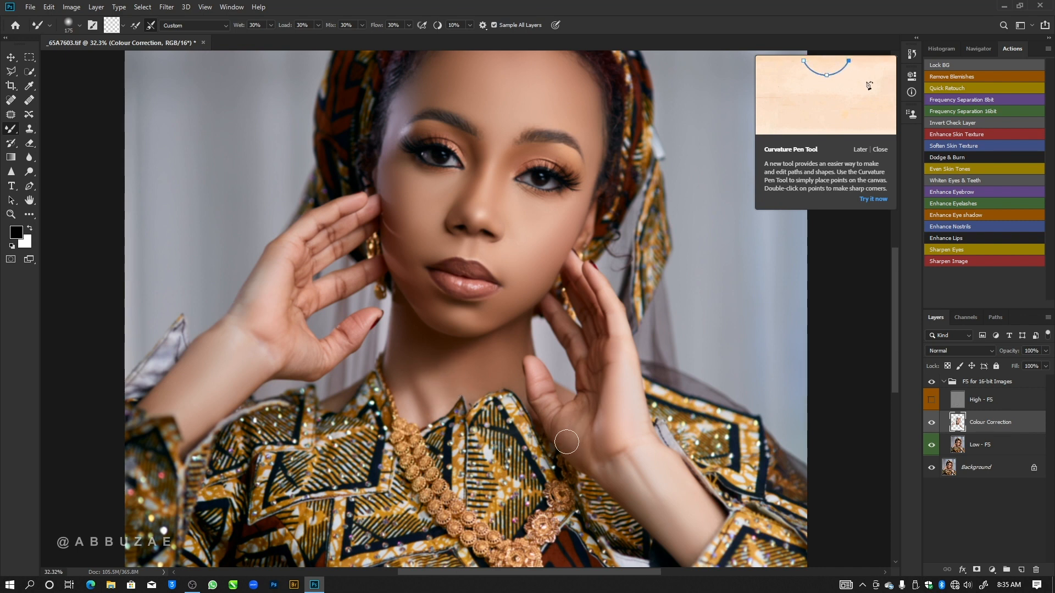
pyautogui.press('[')
pyautogui.press('[')
pyautogui.press('[')
pyautogui.press(']')
pyautogui.press(']')
pyautogui.press(']')
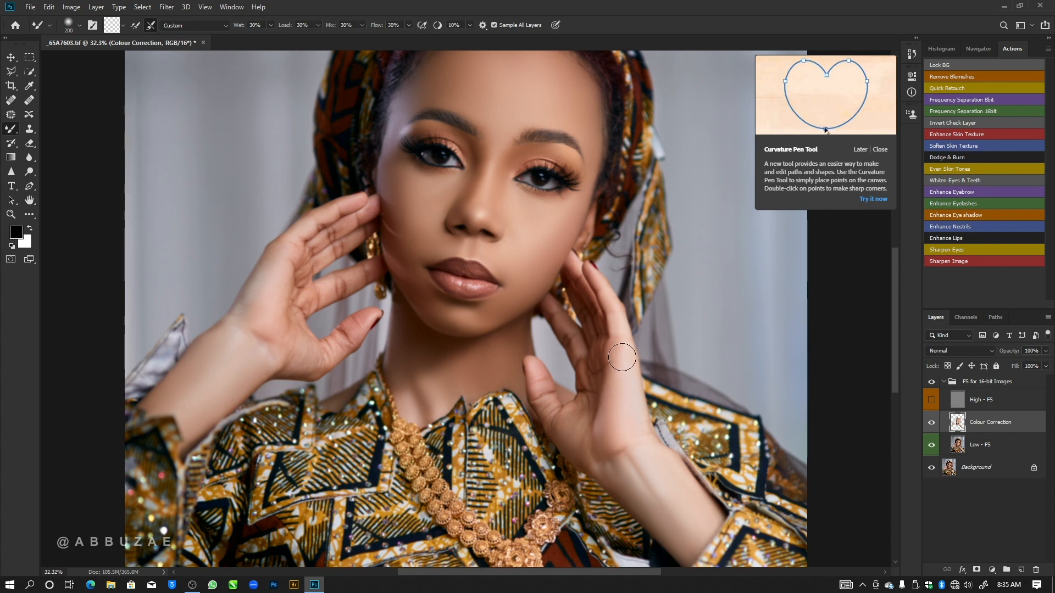
pyautogui.press('[')
pyautogui.press('[')
pyautogui.press('[')
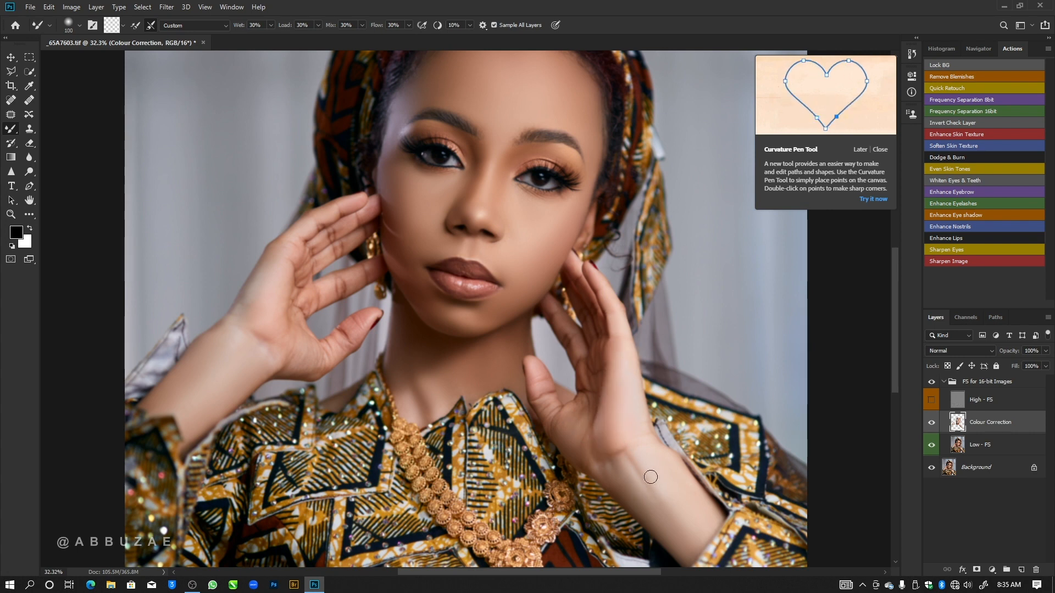
# Step: Fit the whole portrait in view and show the High - FS layer
pyautogui.press('z')
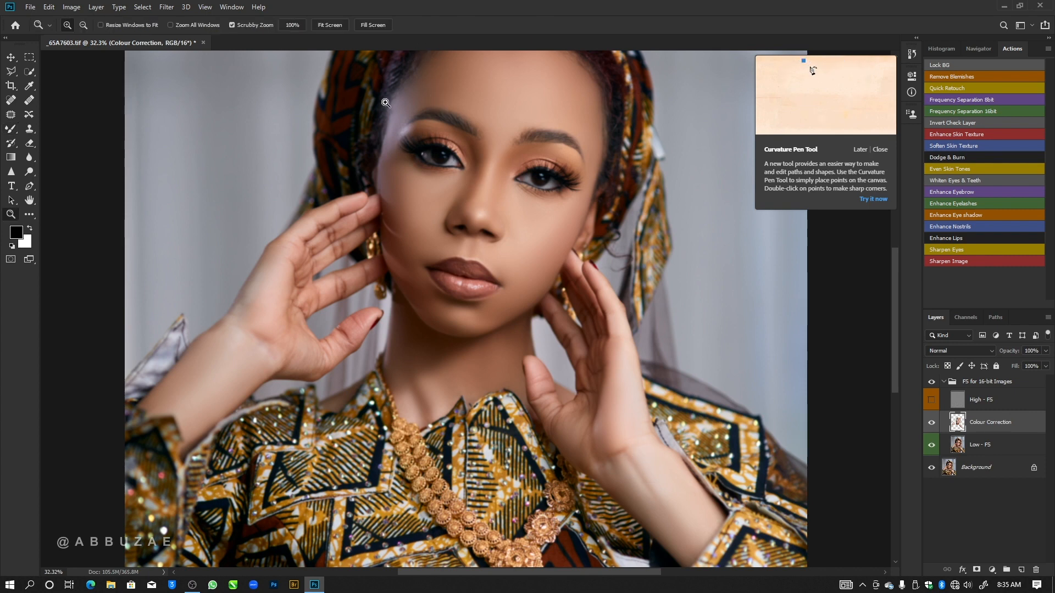
pyautogui.click(336, 27)
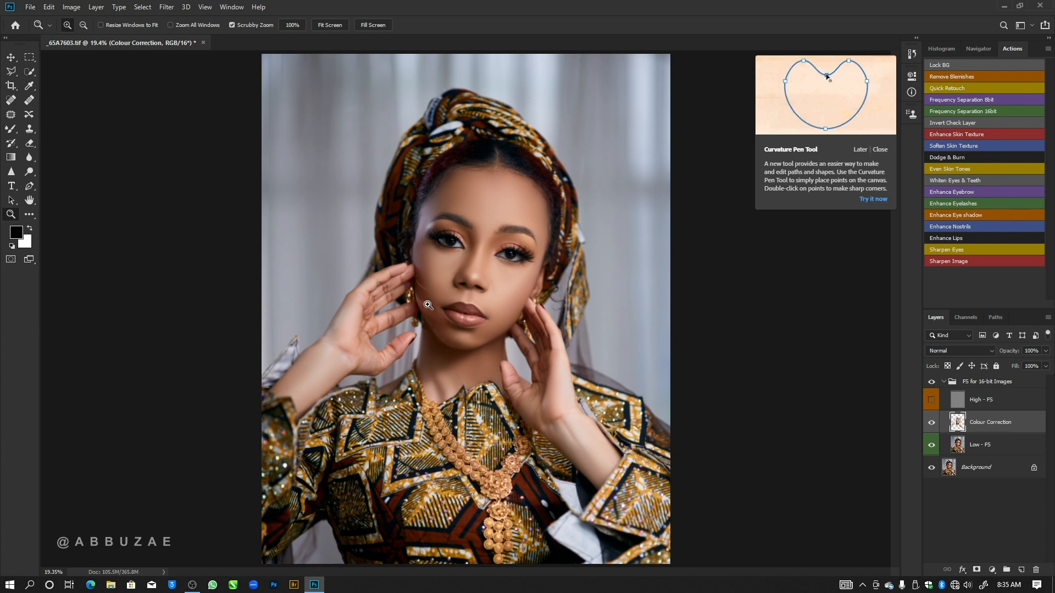
pyautogui.moveTo(513, 256); pyautogui.dragTo(486, 264)
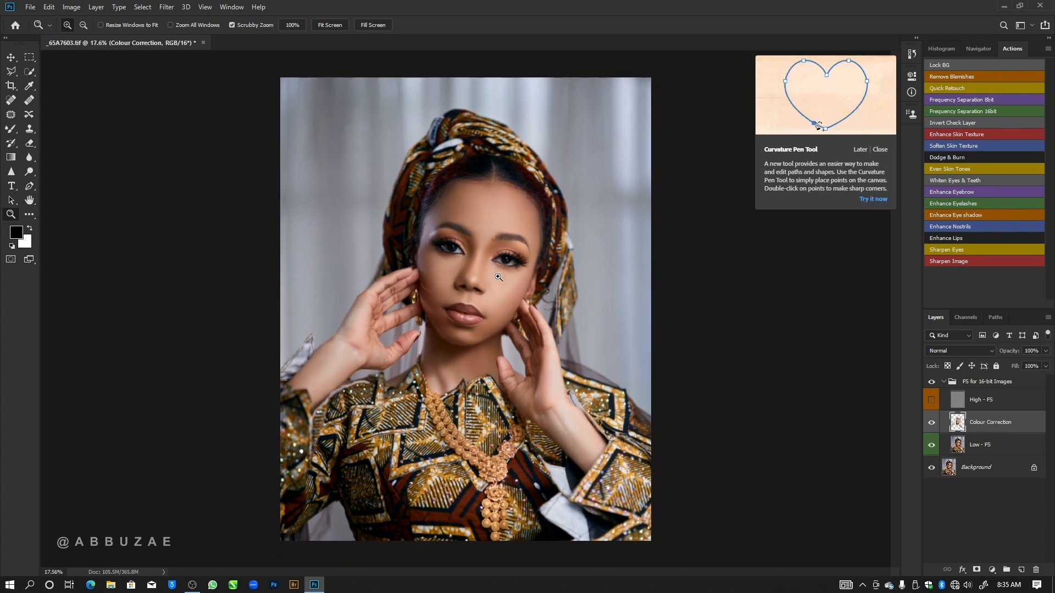
pyautogui.click(931, 401)
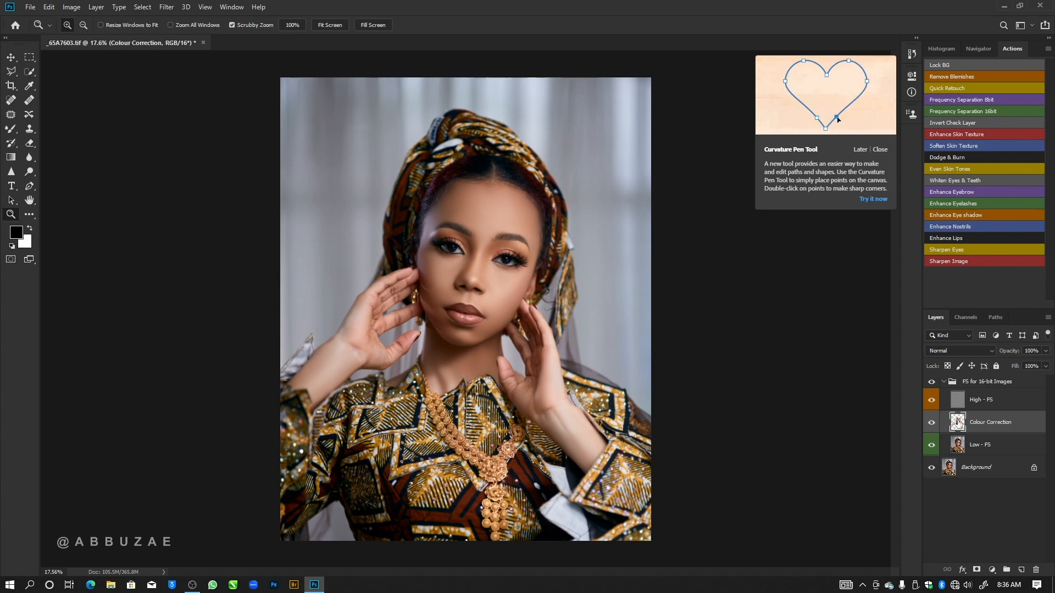
# Step: Erase the Colour Correction paint over the image-left eyebrow with the Eraser at about size 25 to 40
pyautogui.moveTo(503, 241); pyautogui.dragTo(596, 286)
pyautogui.moveTo(381, 191)
pyautogui.mouseDown()
pyautogui.moveTo(486, 234)
pyautogui.moveTo(518, 222)
pyautogui.mouseUp()
pyautogui.press('e')
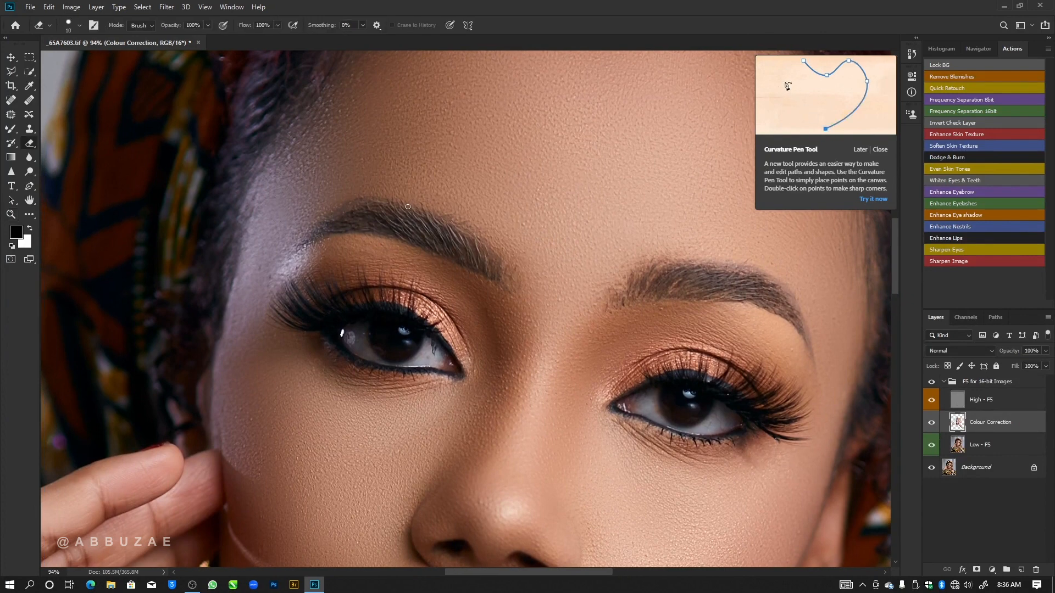
pyautogui.press(']')
pyautogui.press(']')
pyautogui.press(']')
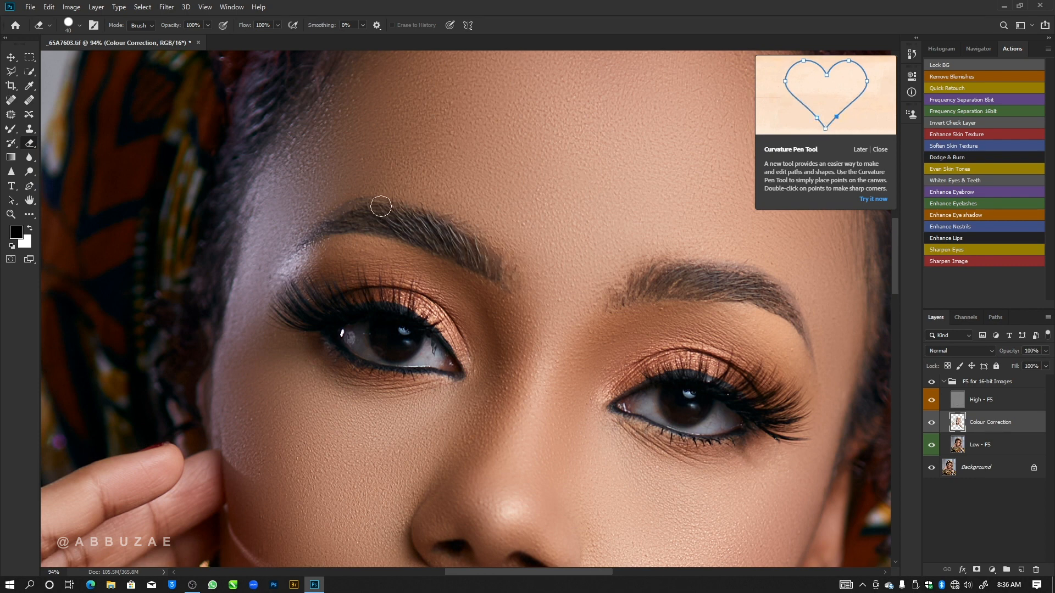
pyautogui.press('[')
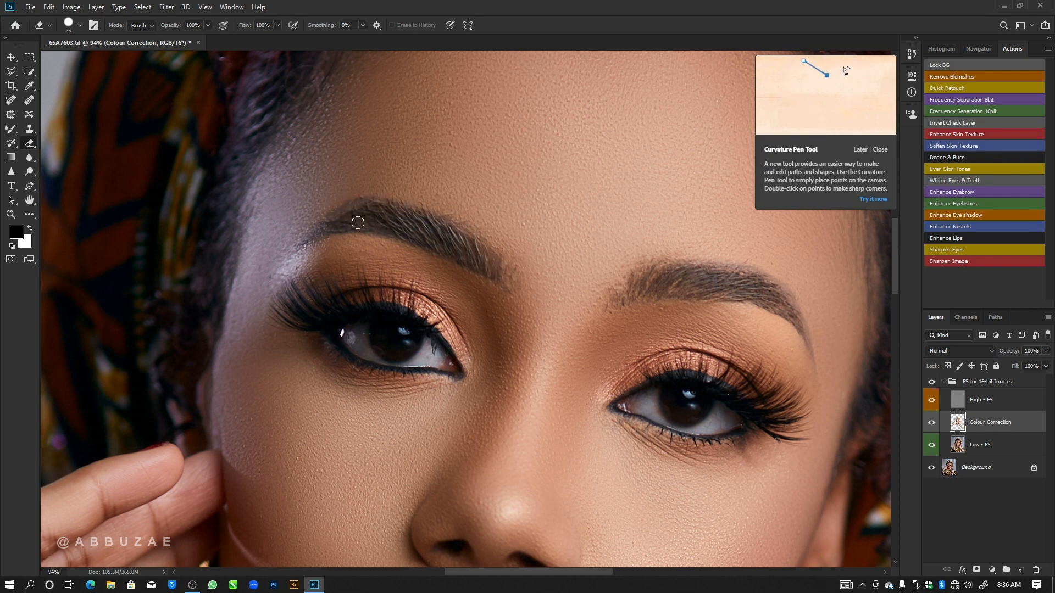
pyautogui.press('[')
# Step: Erase the Colour Correction paint over the eyes and lashes at about eraser size 60 to 70
pyautogui.press(']')
pyautogui.press(']')
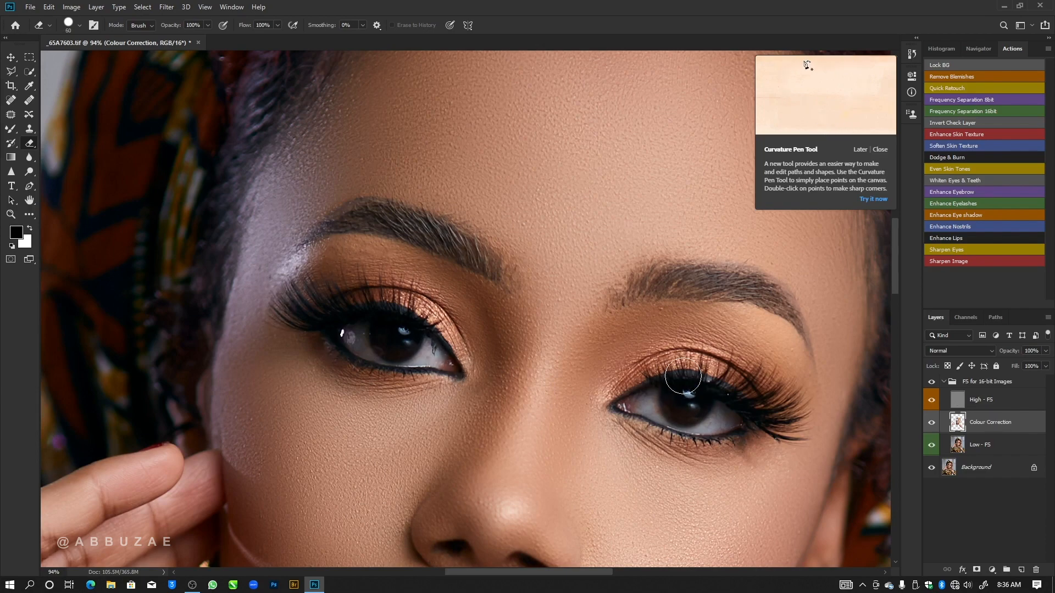
pyautogui.press(']')
pyautogui.press(']')
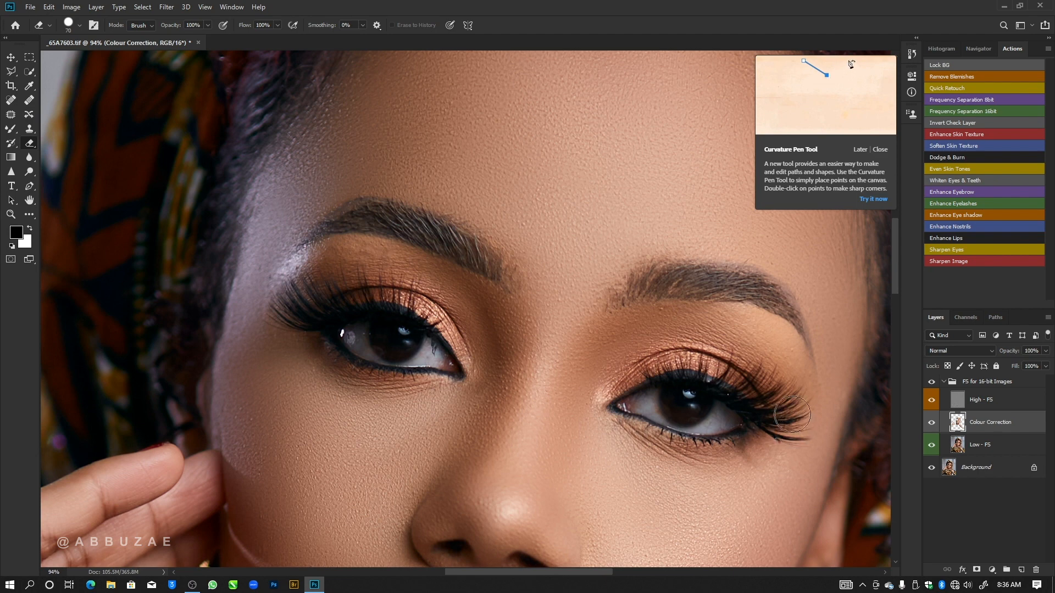
# Step: Erase the Colour Correction paint over the image-right eyebrow and its thin tail at about eraser size 15 to 30
pyautogui.press('[')
pyautogui.press('[')
pyautogui.press('[')
pyautogui.press('[')
pyautogui.press('[')
pyautogui.press('[')
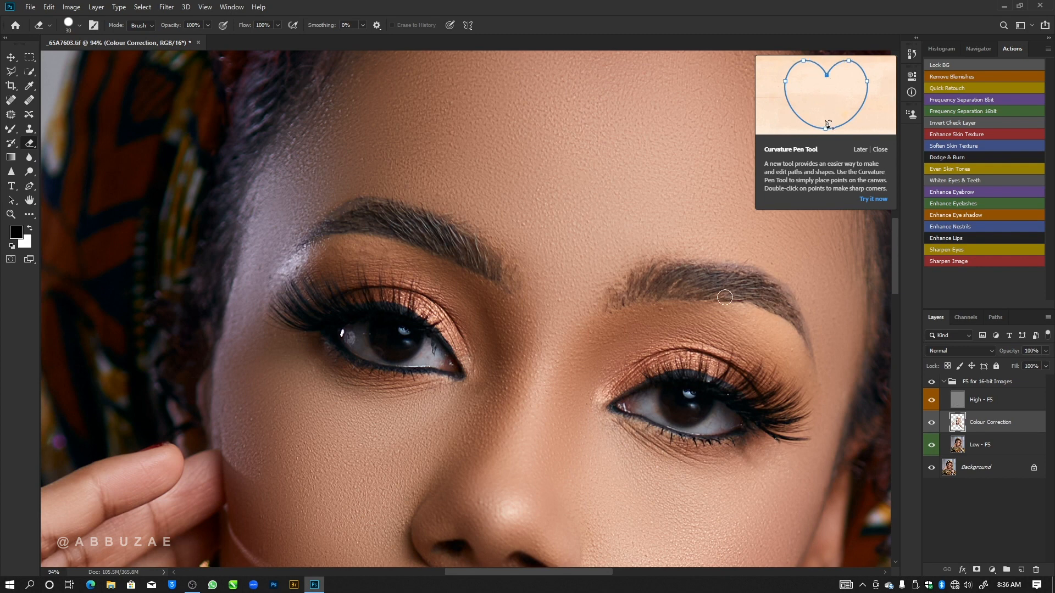
pyautogui.press('[')
pyautogui.press('[')
pyautogui.press('[')
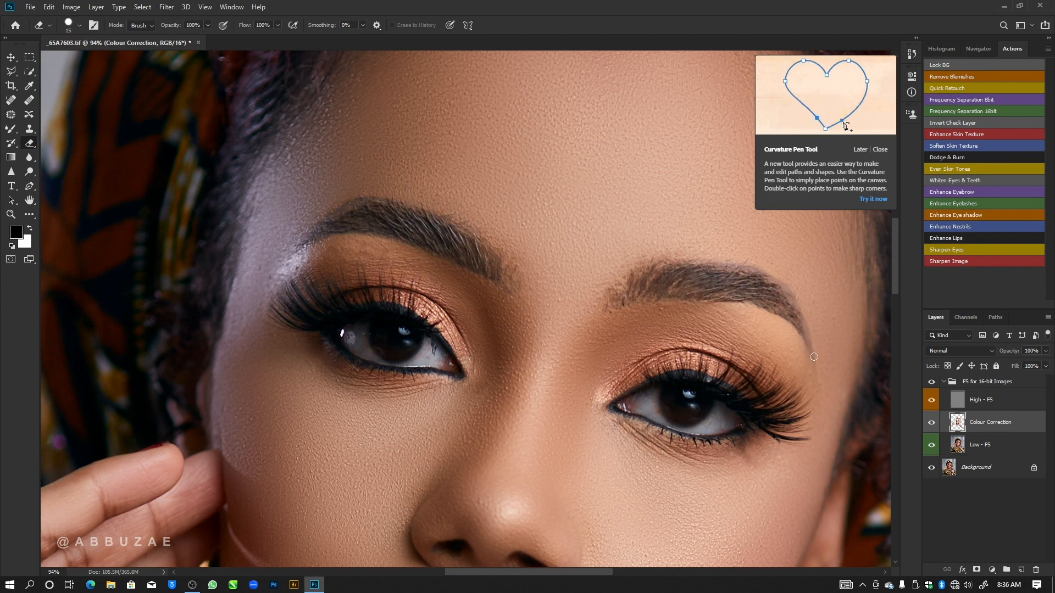
pyautogui.press(']')
pyautogui.press(']')
pyautogui.press(']')
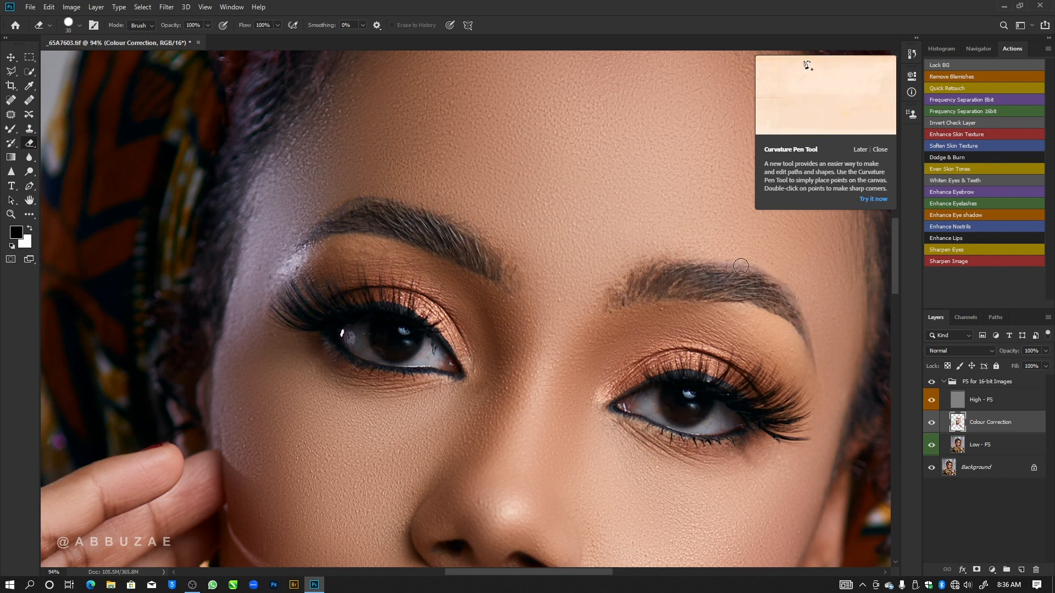
# Step: Try to erase the Colour Correction paint over the nostrils and lips with the hard Eraser at about size 40 to 45
pyautogui.moveTo(427, 428); pyautogui.dragTo(395, 153)
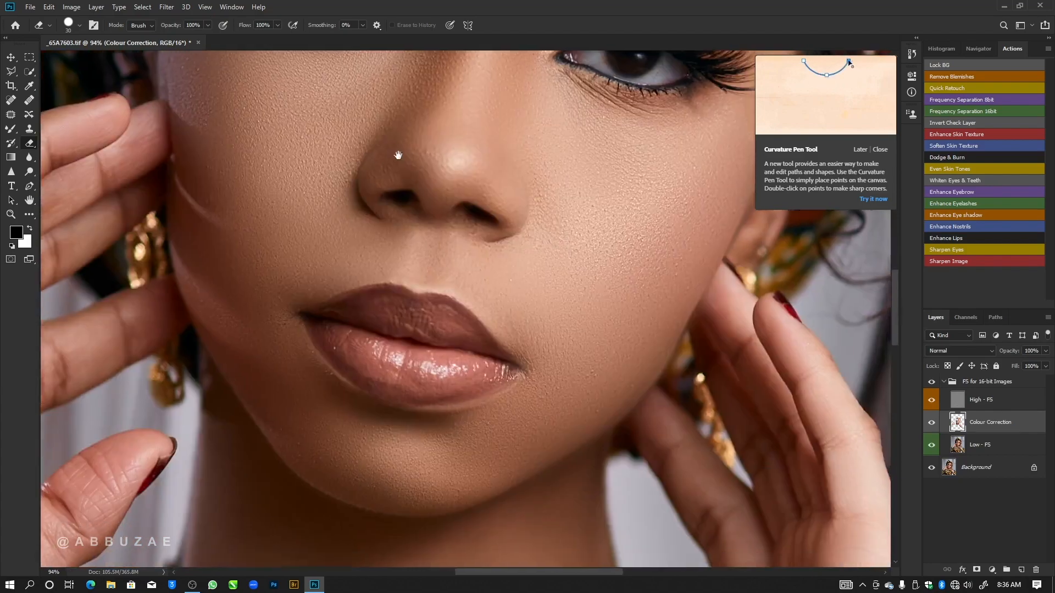
pyautogui.press(']')
pyautogui.press(']')
pyautogui.press(']')
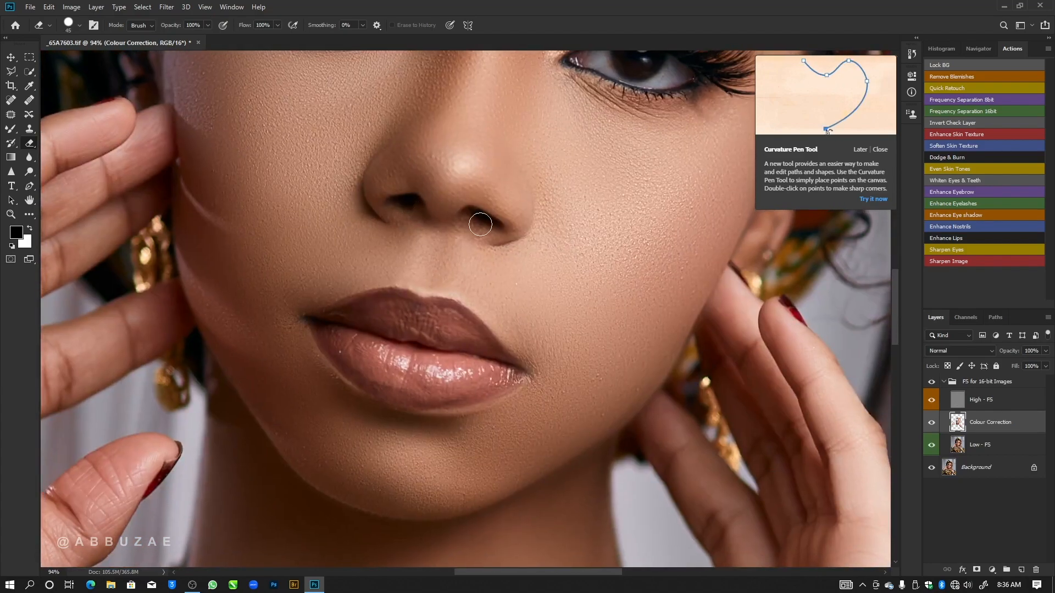
pyautogui.press('[')
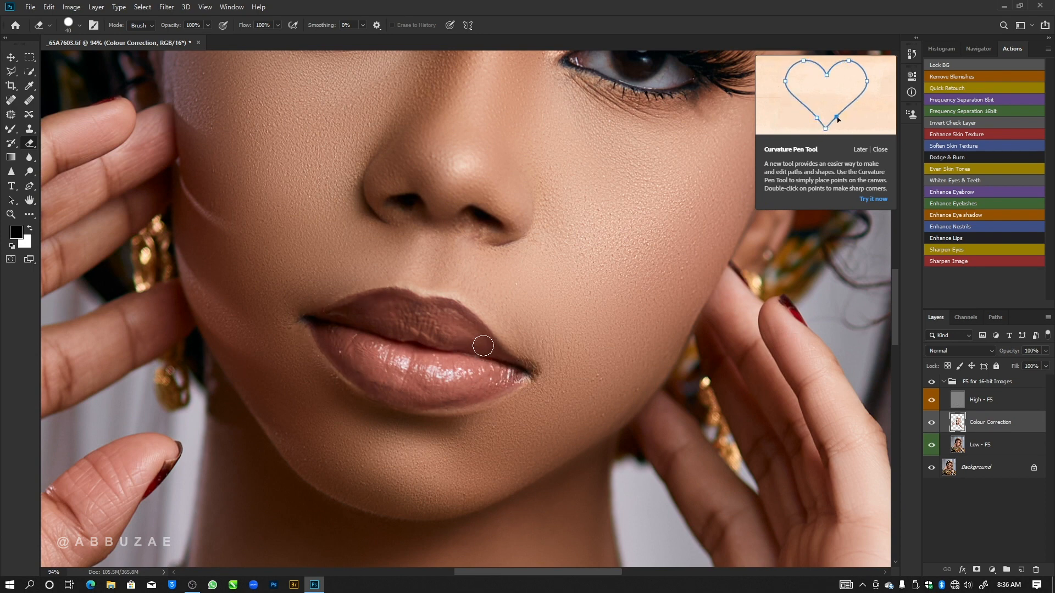
# Step: Switch the Eraser to a soft round brush from General Brushes and erase the paint over the nostrils and lips at about size 45
pyautogui.click(81, 26)
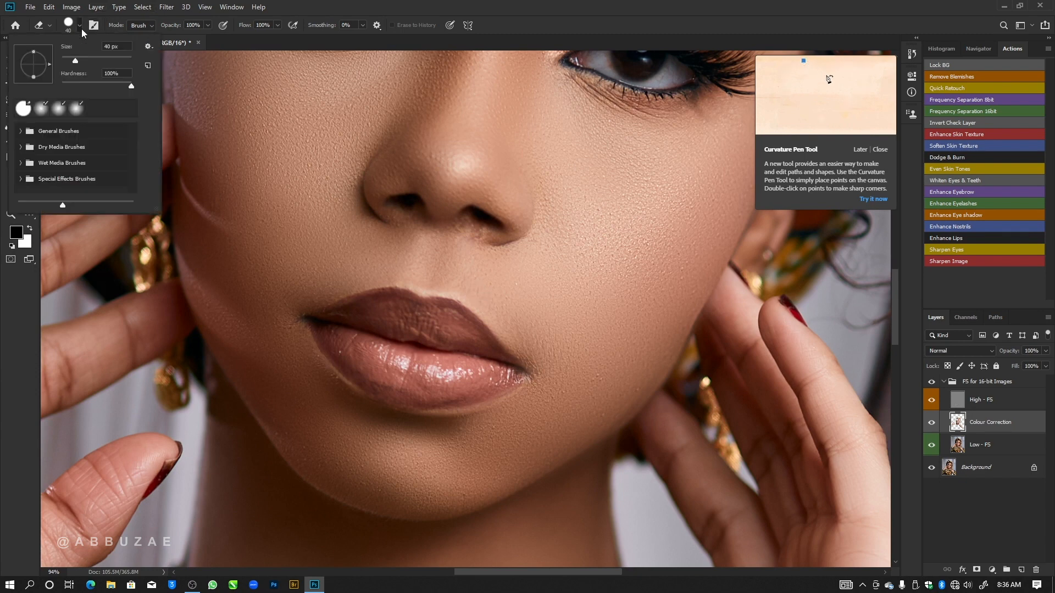
pyautogui.click(20, 131)
pyautogui.click(60, 159)
pyautogui.click(37, 377)
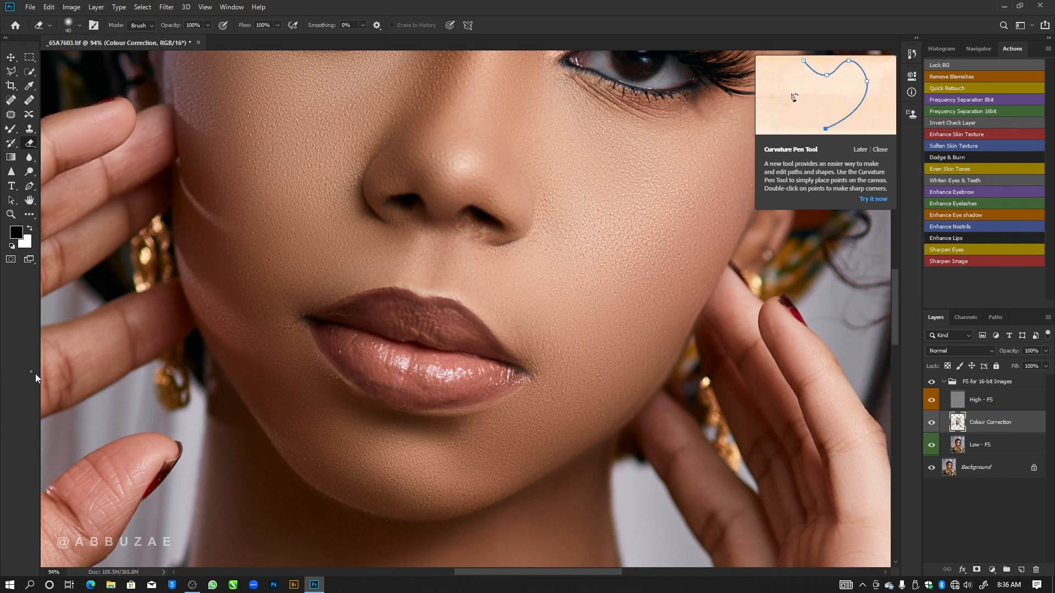
pyautogui.press(']')
pyautogui.press(']')
pyautogui.press(']')
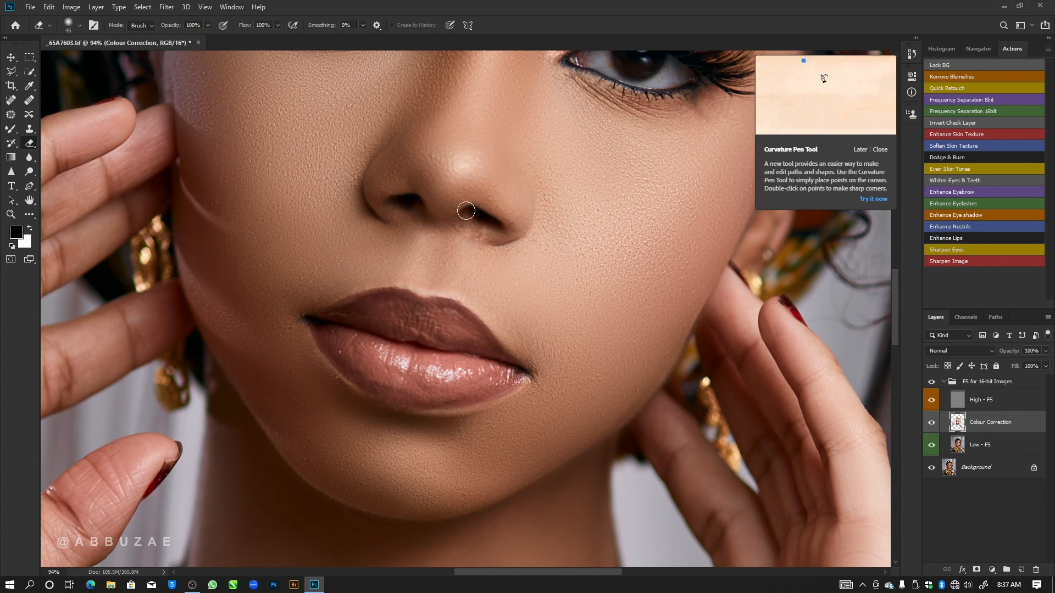
# Step: Erase the Colour Correction spill along the image-left edge of the neck with the soft Eraser at about size 90
pyautogui.moveTo(478, 431); pyautogui.dragTo(612, 256)
pyautogui.press(']')
pyautogui.press(']')
pyautogui.press(']')
pyautogui.press(']')
pyautogui.press(']')
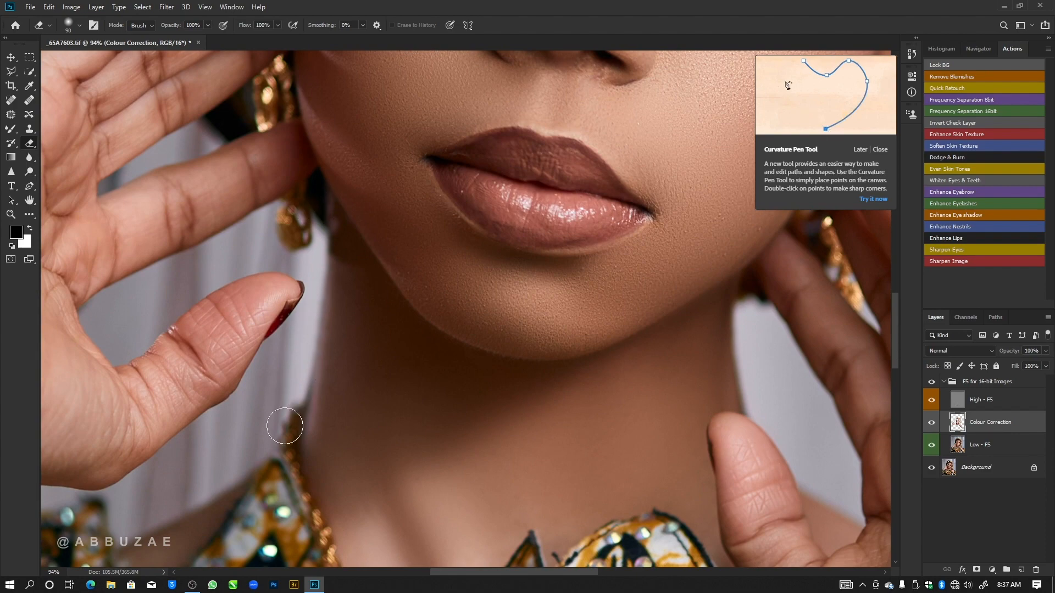
# Step: Erase the Colour Correction spill along the image-right edge of the neck with the soft Eraser at about size 80
pyautogui.moveTo(446, 357); pyautogui.dragTo(294, 316)
pyautogui.press('[')
pyautogui.moveTo(594, 257); pyautogui.dragTo(592, 372)
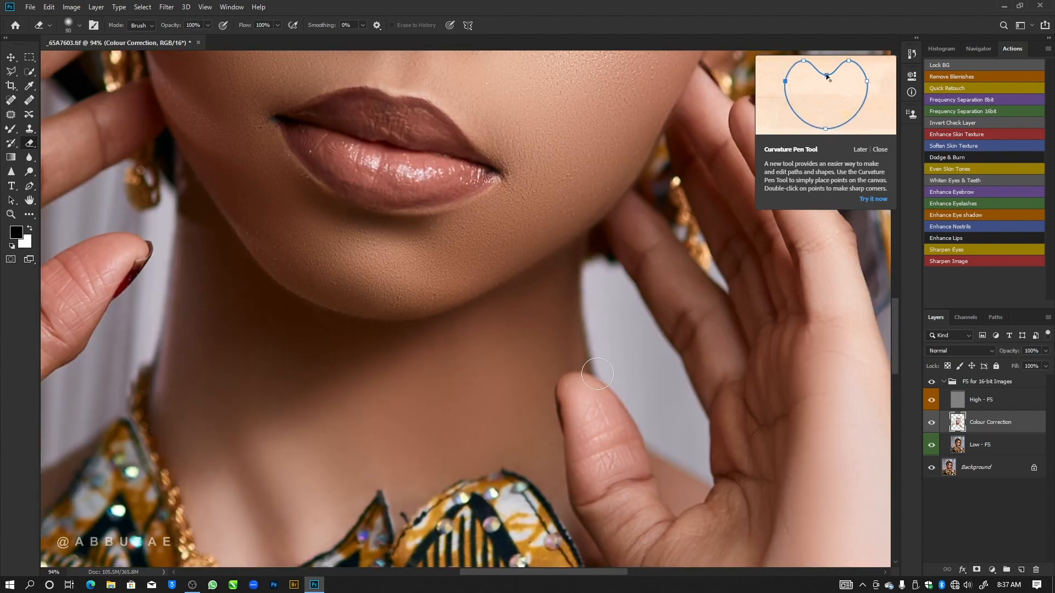
pyautogui.moveTo(531, 268); pyautogui.dragTo(412, 396)
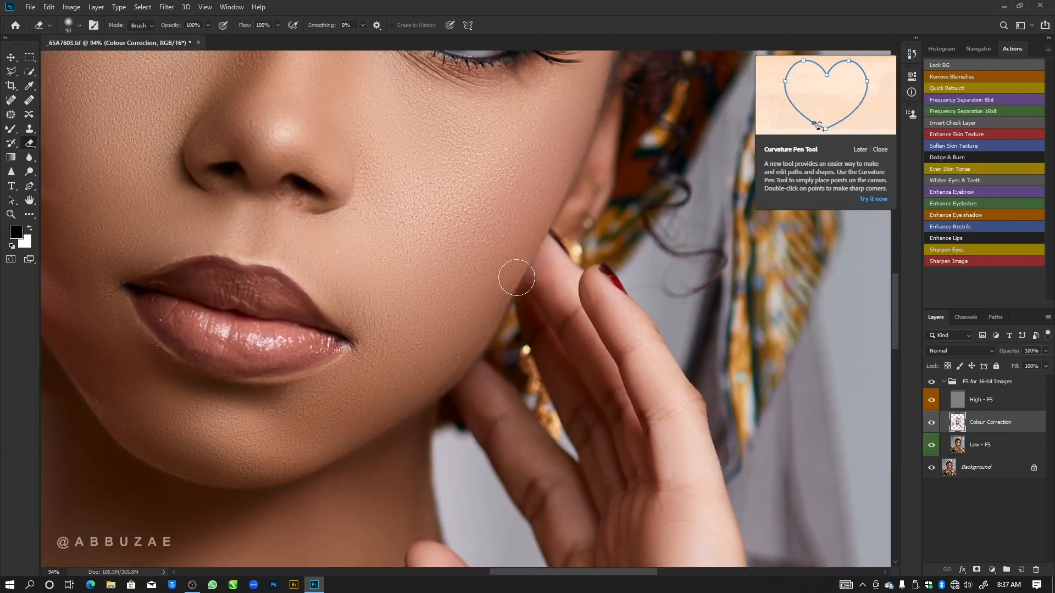
# Step: Erase the Colour Correction spill along the image-right edge of the face and hairline with the Eraser at about size 100 to 175
pyautogui.press(']')
pyautogui.moveTo(638, 52); pyautogui.dragTo(613, 352)
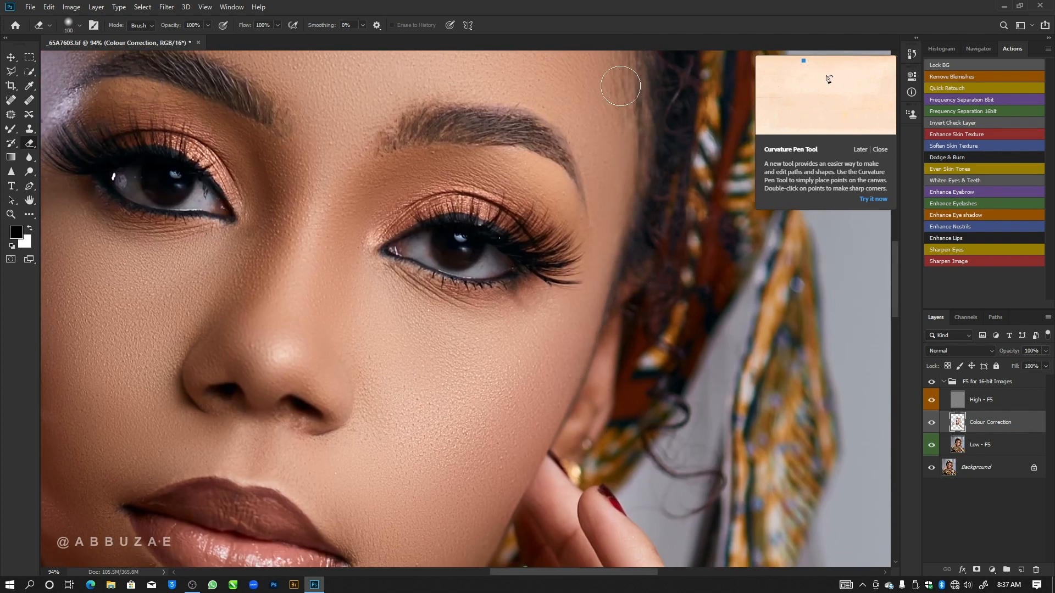
pyautogui.moveTo(620, 86)
pyautogui.mouseDown()
pyautogui.moveTo(573, 460)
pyautogui.moveTo(583, 449)
pyautogui.mouseUp()
pyautogui.press(']')
pyautogui.press(']')
pyautogui.press(']')
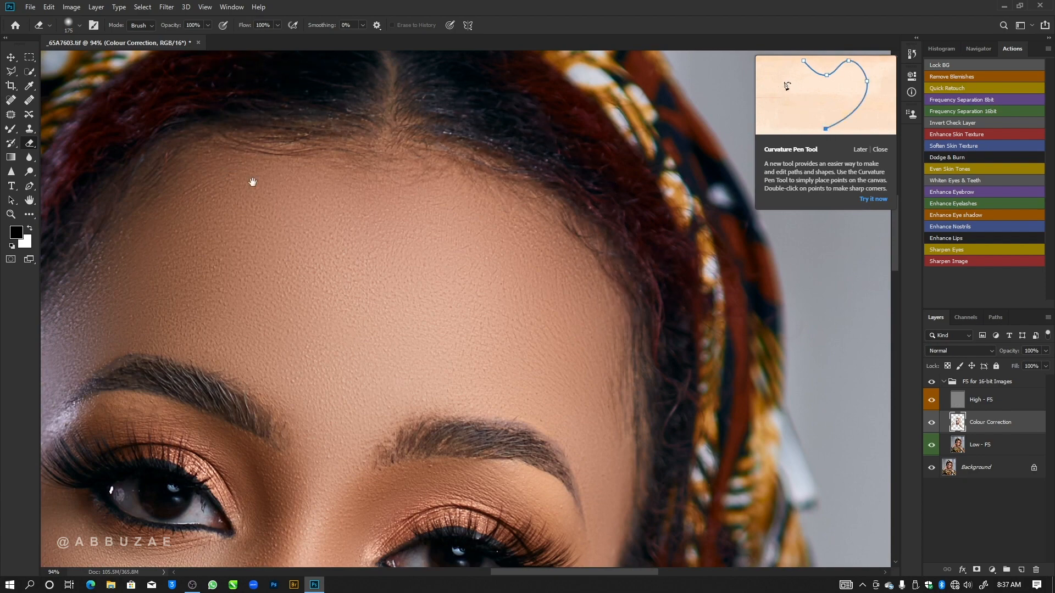
# Step: Erase the Colour Correction spill along the image-left hairline and temple with the Eraser at about size 175 to 125
pyautogui.moveTo(252, 181); pyautogui.dragTo(628, 211)
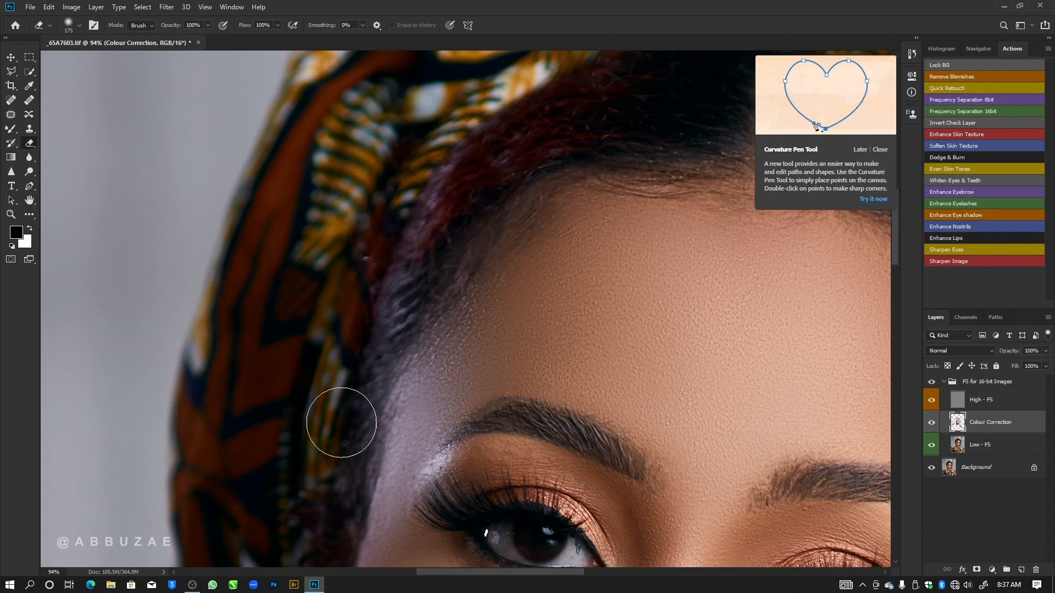
pyautogui.moveTo(354, 422)
pyautogui.mouseDown()
pyautogui.moveTo(407, 365)
pyautogui.moveTo(459, 259)
pyautogui.mouseUp()
pyautogui.press('[')
pyautogui.press('[')
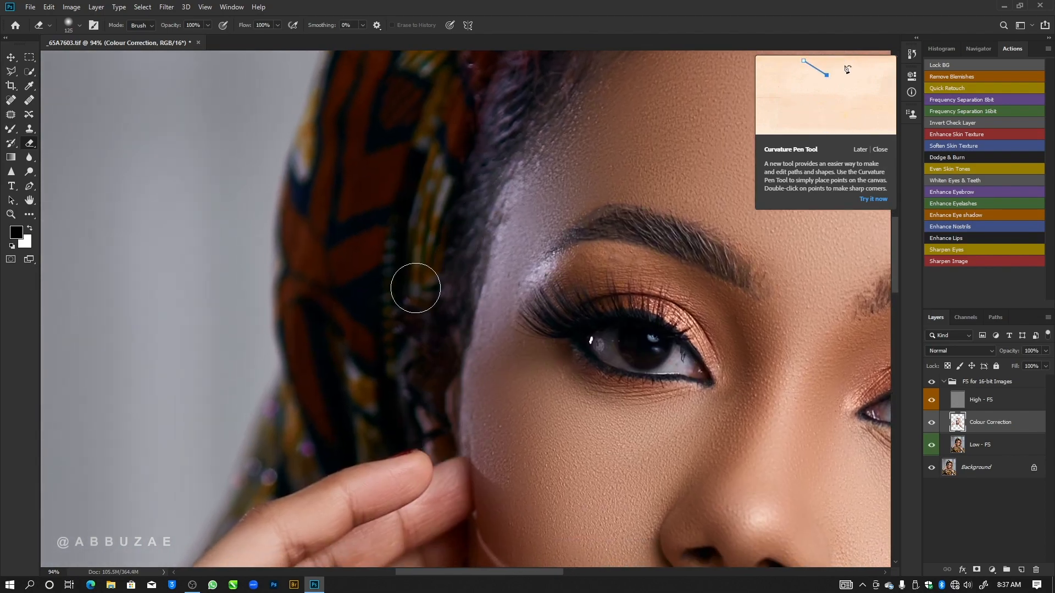
# Step: Fit the whole portrait in view, collapse the FS for 16-bit Images group, and compare the image with the group hidden and shown
pyautogui.press('z')
pyautogui.click(330, 24)
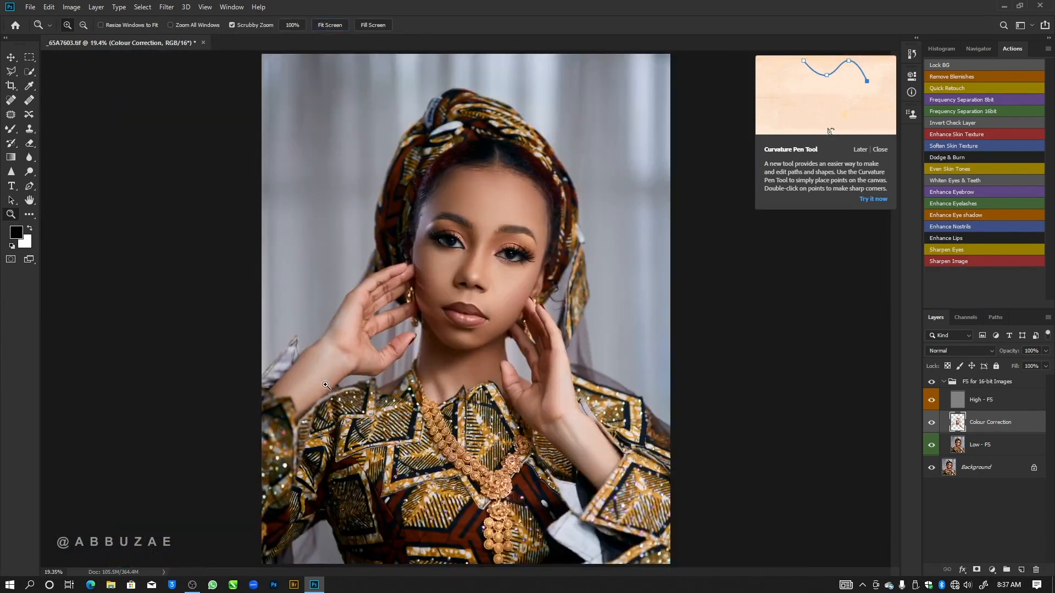
pyautogui.press('e')
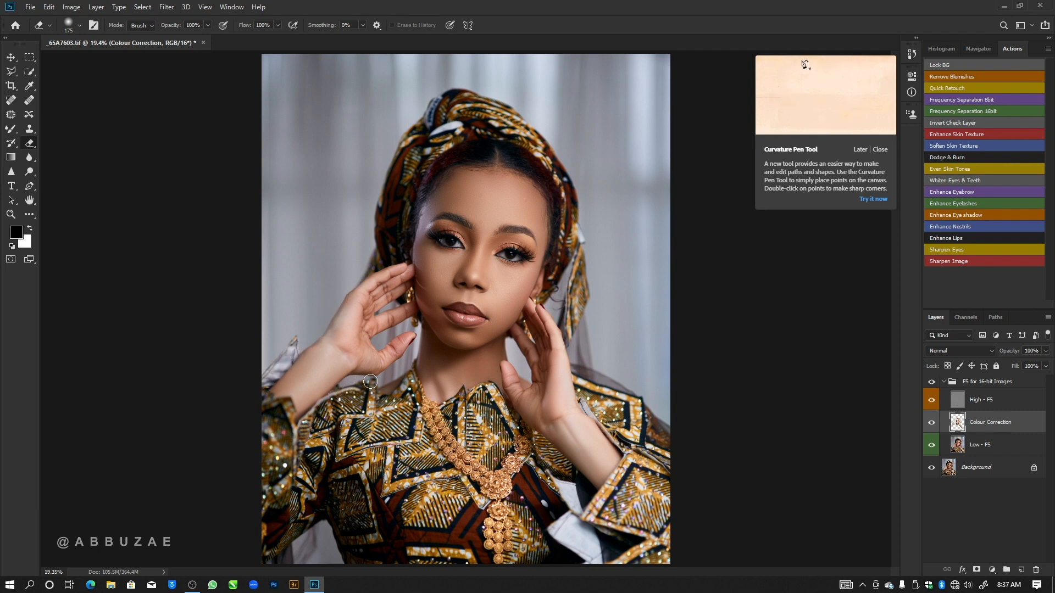
pyautogui.press(']')
pyautogui.click(945, 383)
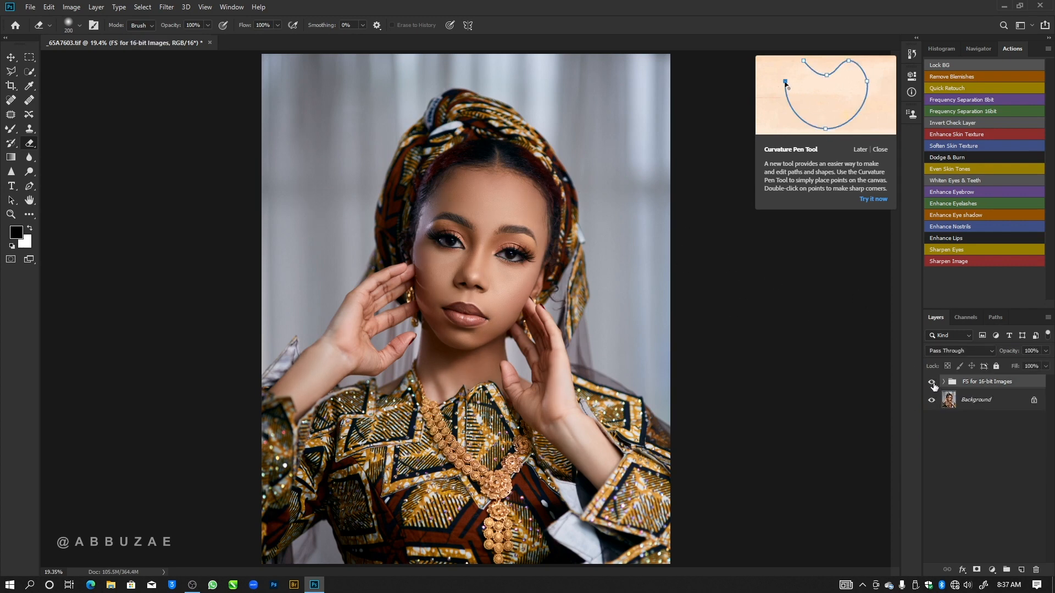
pyautogui.click(933, 383)
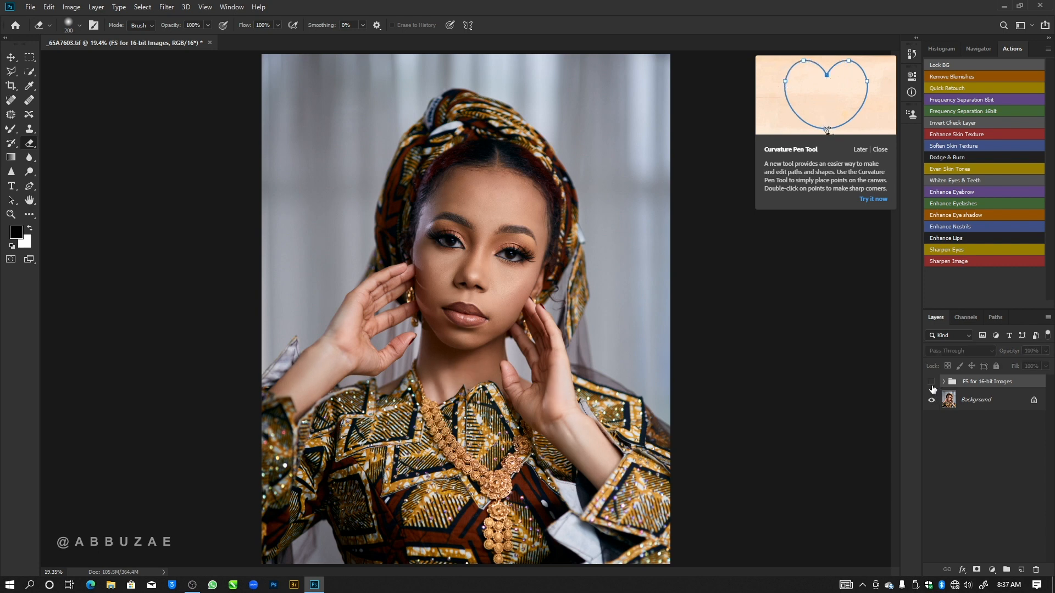
pyautogui.click(932, 383)
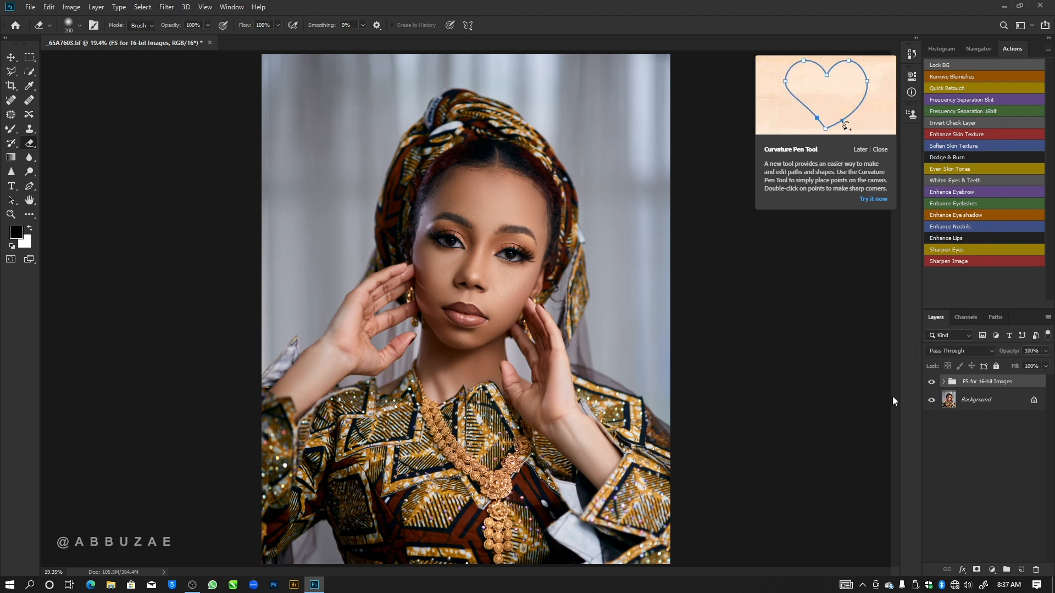
# Step: Dismiss the Curvature Pen Tool tip and run the Dodge & Burn action above the frequency separation group
pyautogui.click(11, 58)
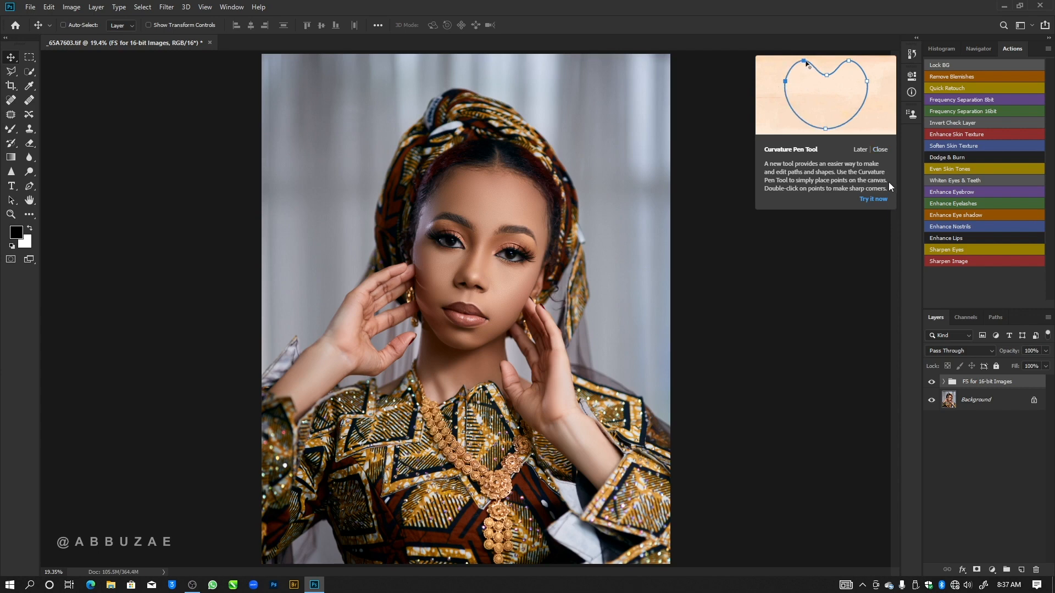
pyautogui.click(881, 151)
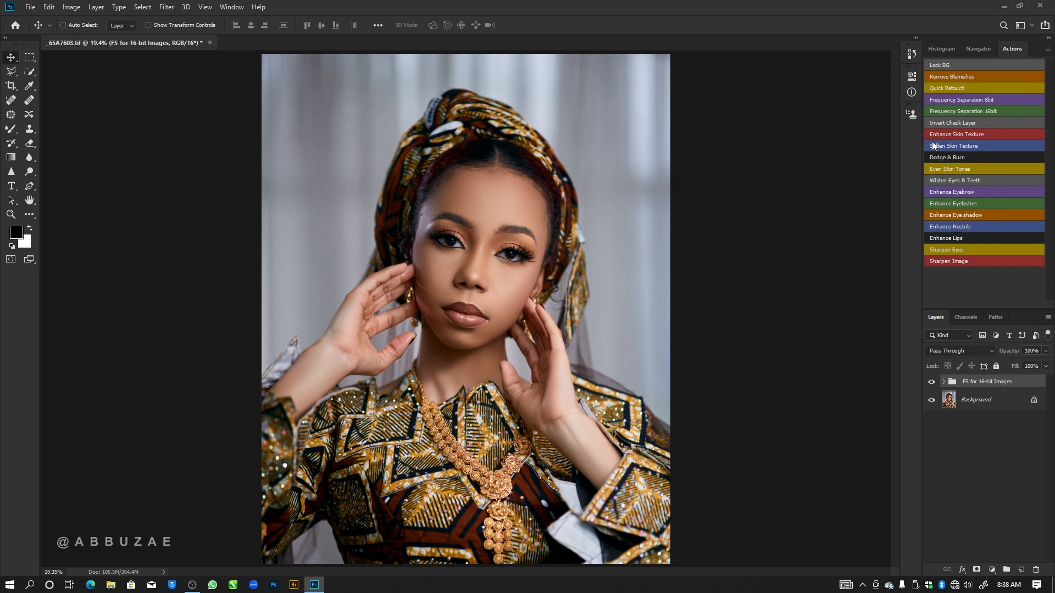
pyautogui.click(948, 158)
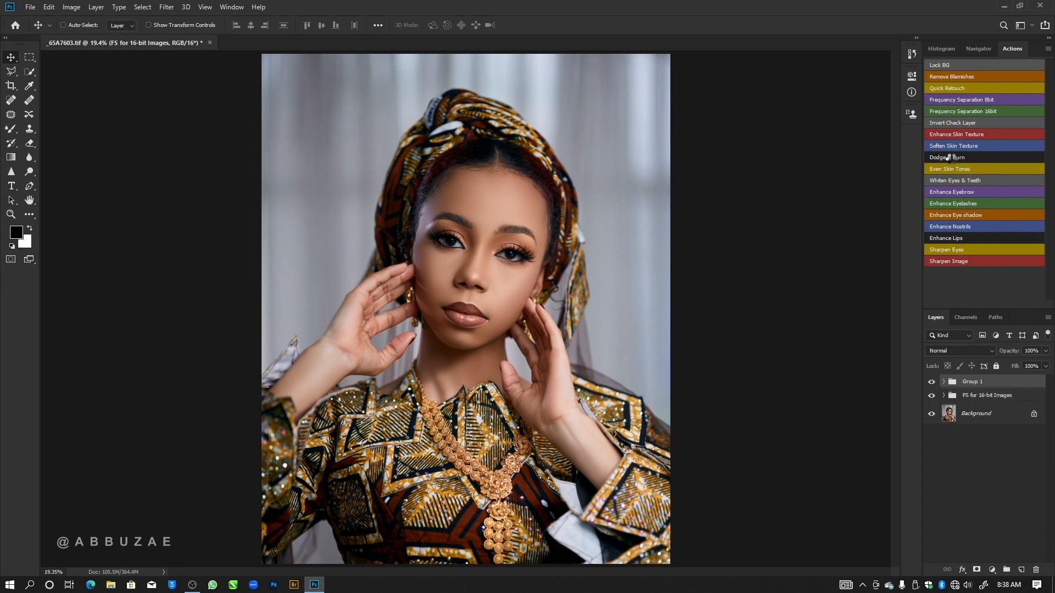
# Step: Choose the Brush tool with 3% flow and frame the face and hands for dodging and burning
pyautogui.rightClick(13, 130)
pyautogui.click(50, 131)
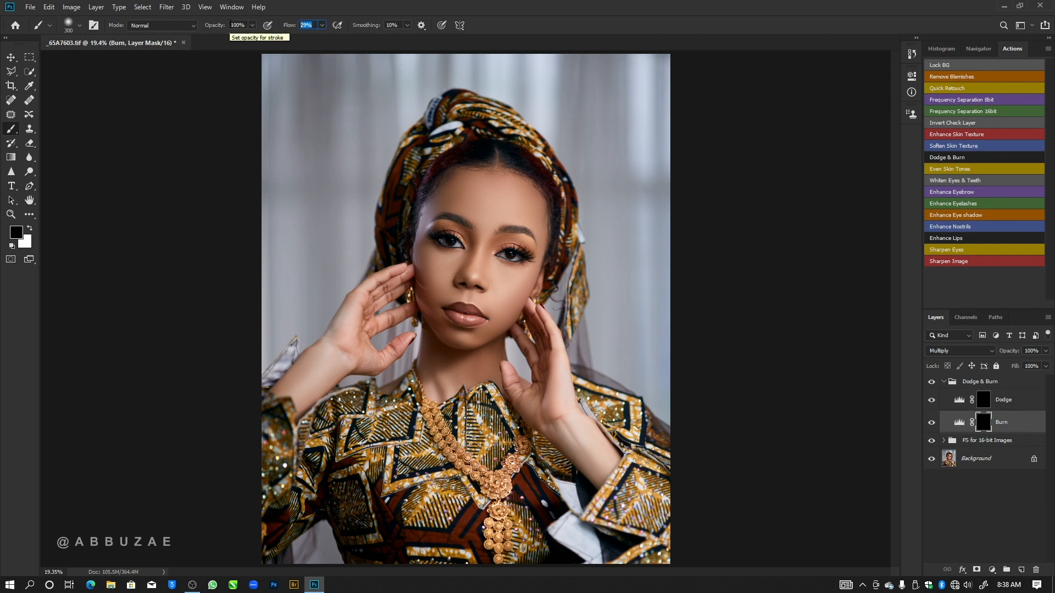
pyautogui.write('3')
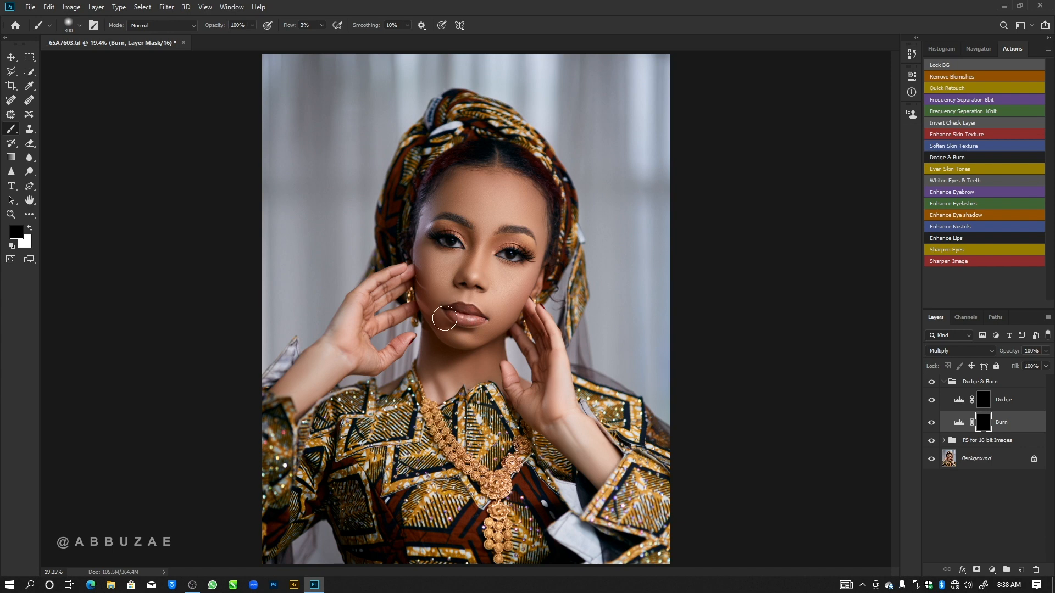
pyautogui.press('z')
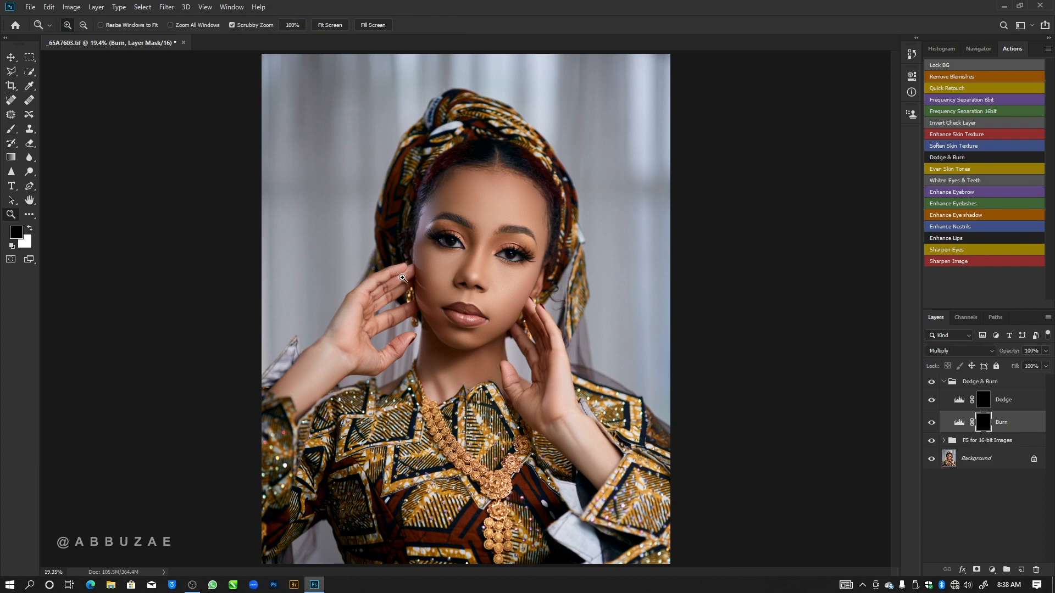
pyautogui.moveTo(517, 202); pyautogui.dragTo(530, 240)
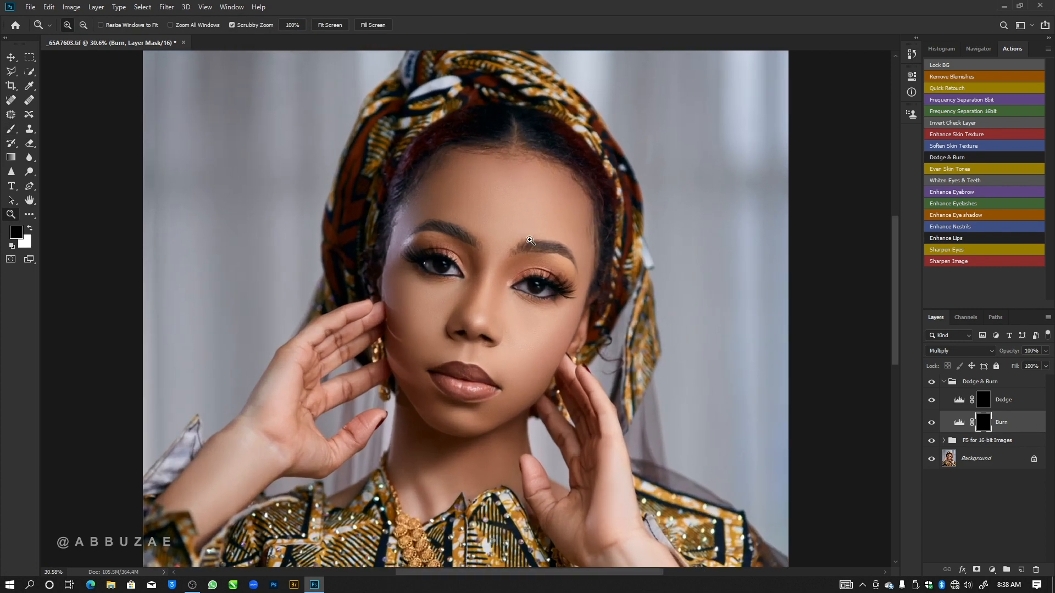
pyautogui.click(11, 129)
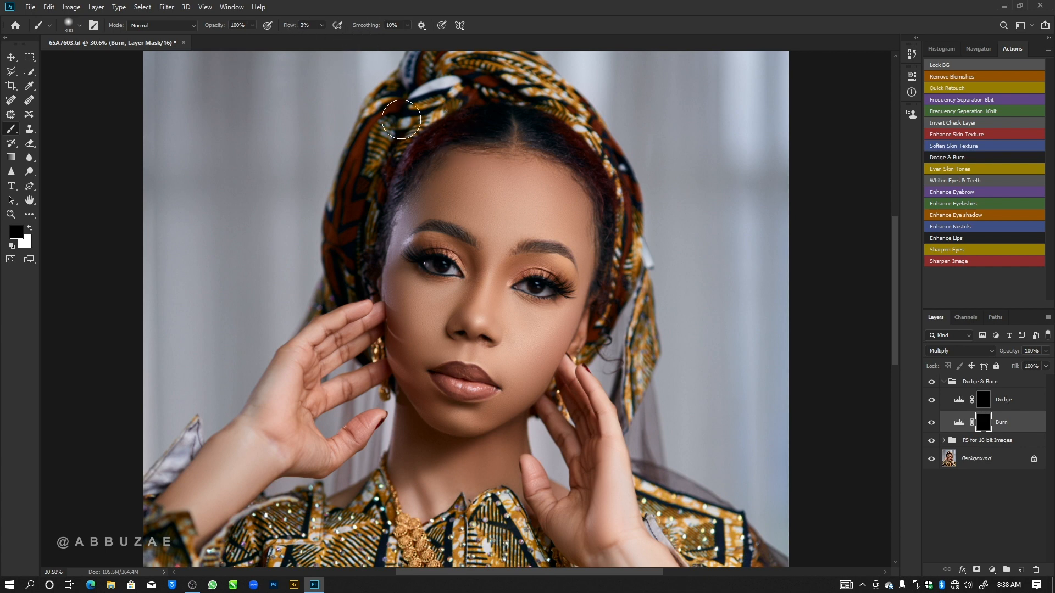
# Step: Brighten the middle of the forehead by painting white on the Dodge layer mask with a soft brush at about size 300
pyautogui.click(980, 402)
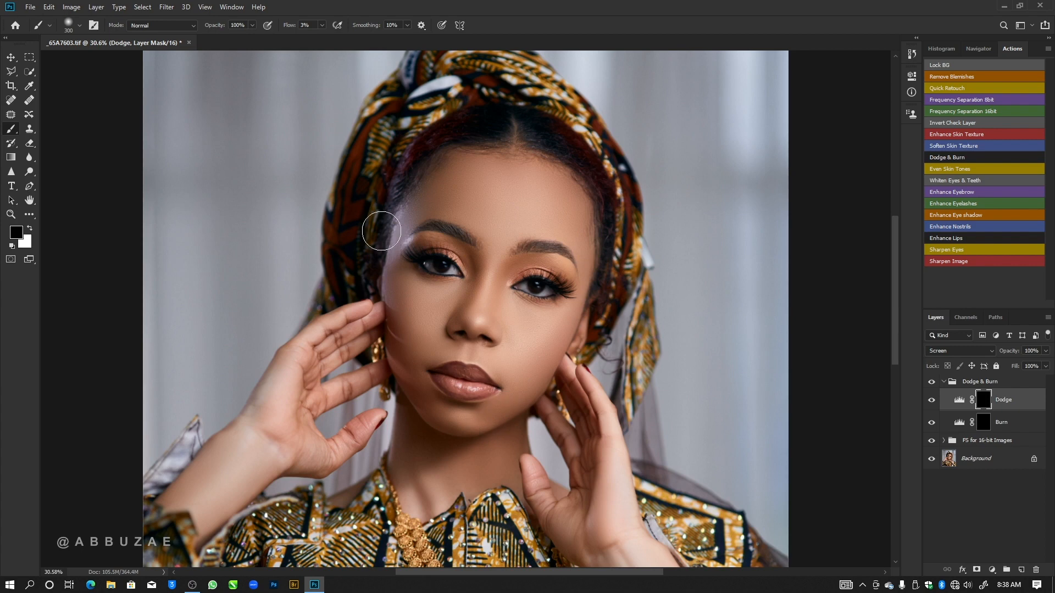
pyautogui.press(']')
pyautogui.press(']')
pyautogui.press('[')
pyautogui.press('[')
pyautogui.press('[')
pyautogui.press('[')
pyautogui.press('[')
pyautogui.press('[')
pyautogui.press('[')
pyautogui.press('[')
pyautogui.press(']')
pyautogui.press(']')
pyautogui.press(']')
pyautogui.press(']')
pyautogui.click(31, 229)
pyautogui.press(']')
pyautogui.press(']')
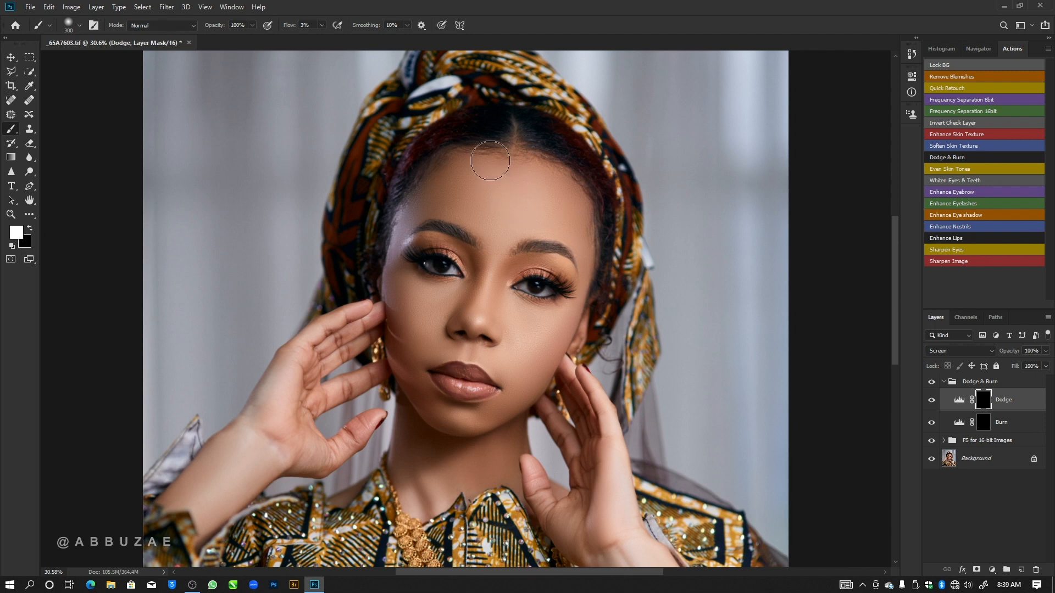
pyautogui.press(']')
pyautogui.press(']')
pyautogui.press('[')
pyautogui.press('[')
pyautogui.moveTo(506, 208); pyautogui.dragTo(436, 165)
# Step: Paint highlights on the Dodge mask over the under-eye cheek and around the mouth, reducing the brush from size 250 to 80
pyautogui.press('[')
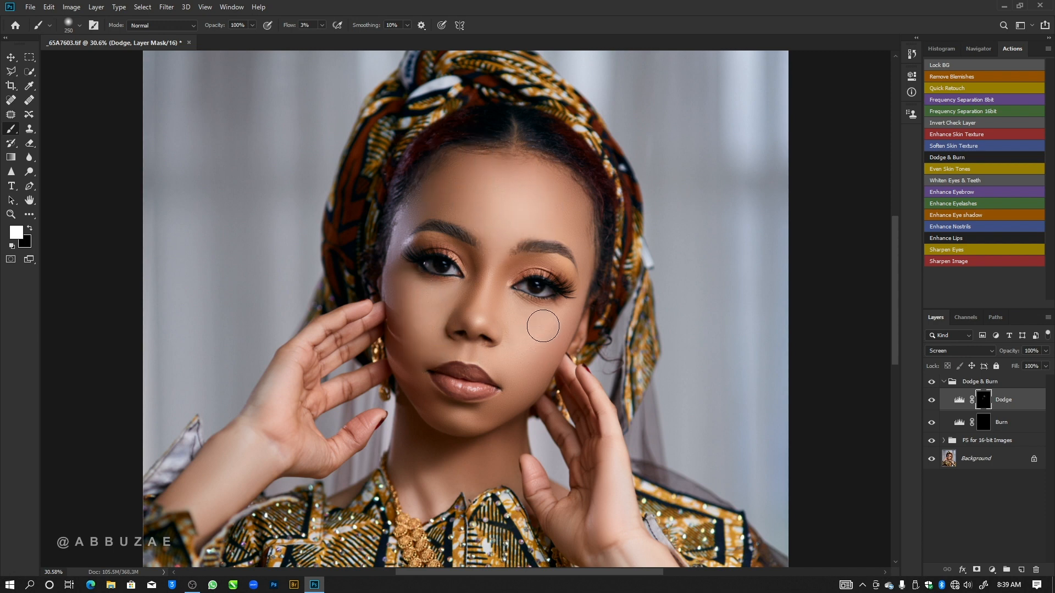
pyautogui.press('[')
pyautogui.press('[')
pyautogui.press('[')
pyautogui.press('[')
pyautogui.press('[')
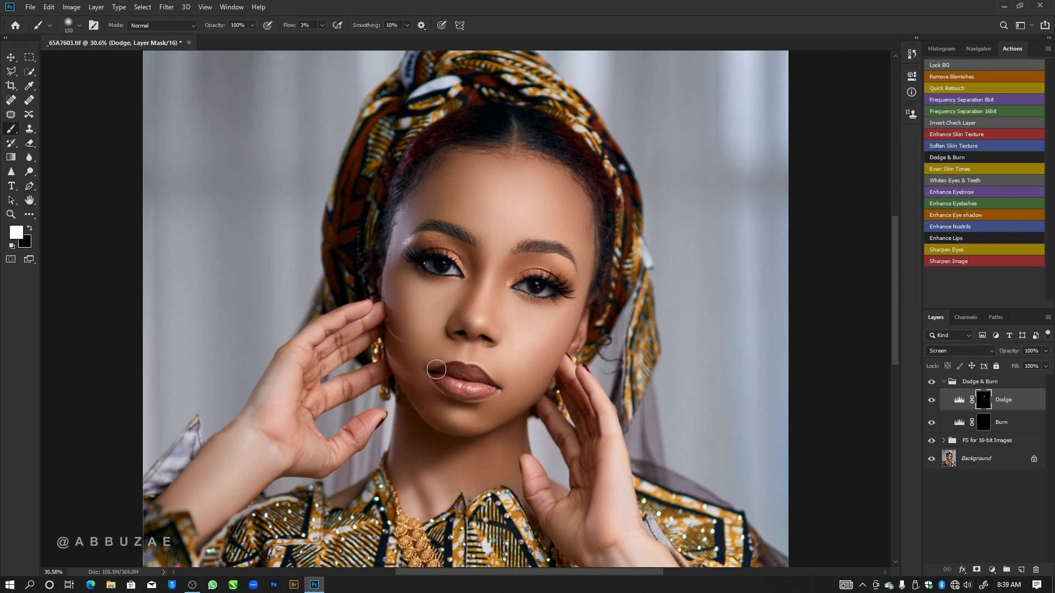
pyautogui.press('[')
# Step: Compare the portrait with the Dodge layer hidden and shown, leaving it visible
pyautogui.click(931, 403)
pyautogui.click(932, 403)
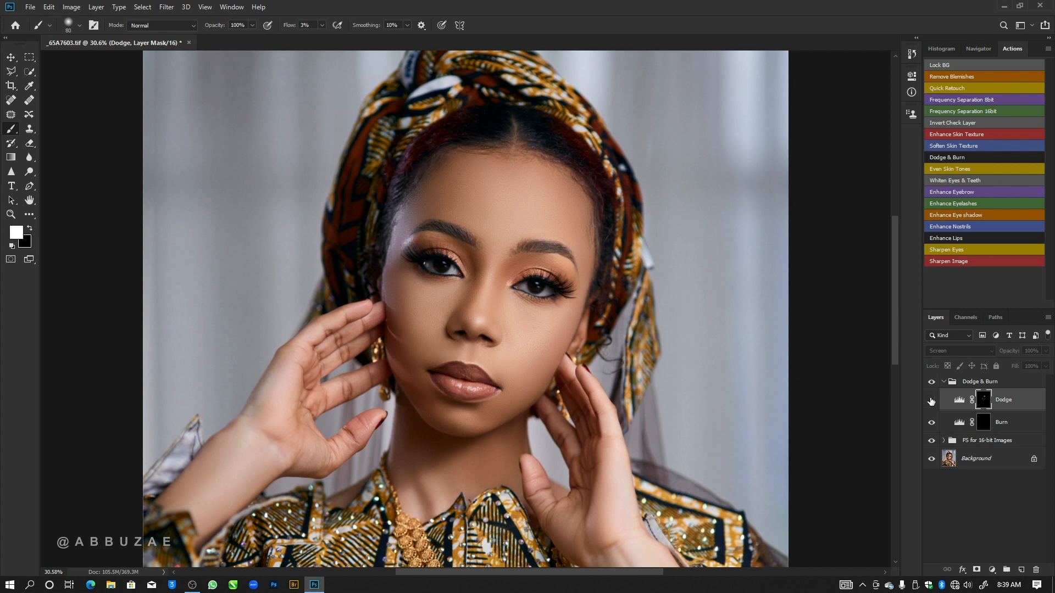
pyautogui.click(931, 403)
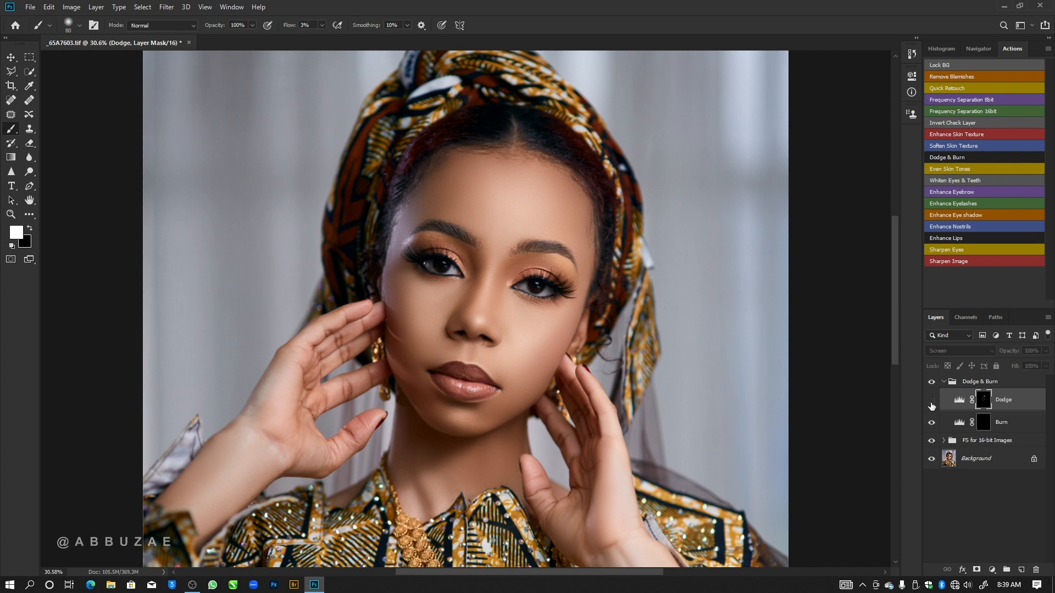
pyautogui.click(931, 404)
# Step: Paint white on the Burn layer mask to darken the upper forehead and the image-left jaw and cheek with a brush around size 300
pyautogui.click(981, 424)
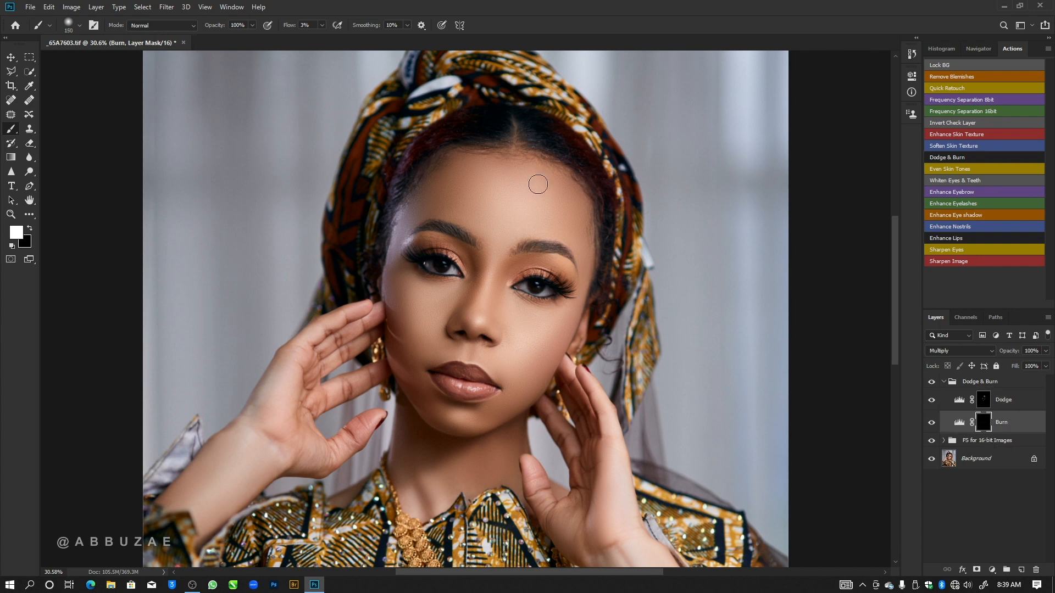
pyautogui.press(']')
pyautogui.press(']')
pyautogui.press(']')
pyautogui.press(']')
pyautogui.press(']')
pyautogui.moveTo(477, 168)
pyautogui.mouseDown()
pyautogui.moveTo(445, 178)
pyautogui.moveTo(404, 213)
pyautogui.moveTo(493, 145)
pyautogui.mouseUp()
pyautogui.press('[')
pyautogui.moveTo(425, 414); pyautogui.dragTo(391, 312)
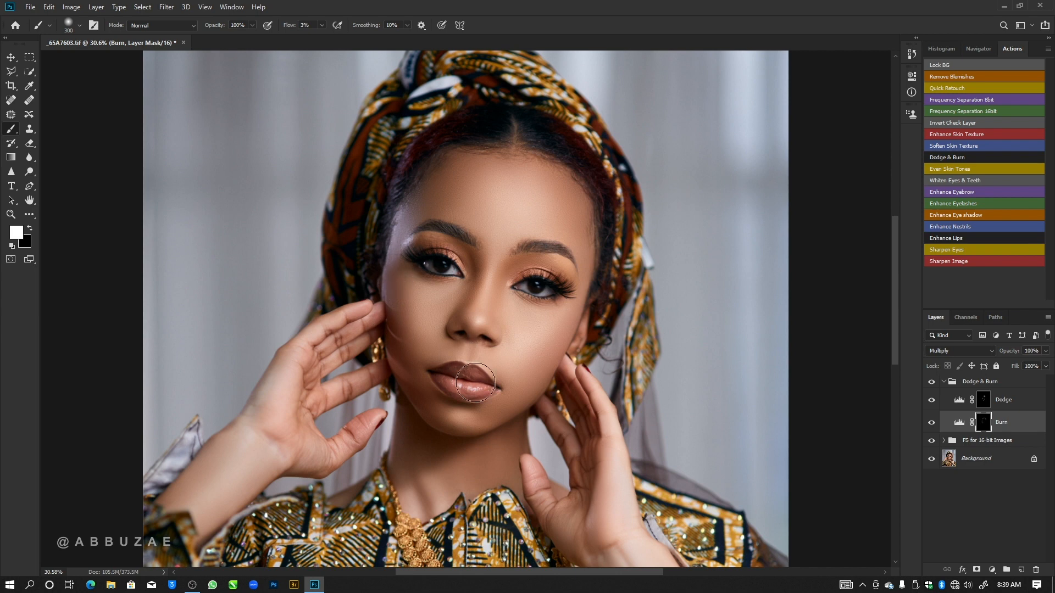
# Step: Burn the image-right cheek contour and the image-left lower jaw and neck at about brush size 300
pyautogui.moveTo(550, 350)
pyautogui.mouseDown()
pyautogui.moveTo(574, 320)
pyautogui.moveTo(515, 401)
pyautogui.moveTo(471, 424)
pyautogui.moveTo(603, 305)
pyautogui.moveTo(571, 327)
pyautogui.mouseUp()
pyautogui.press('[')
pyautogui.press(']')
pyautogui.moveTo(421, 439); pyautogui.dragTo(407, 416)
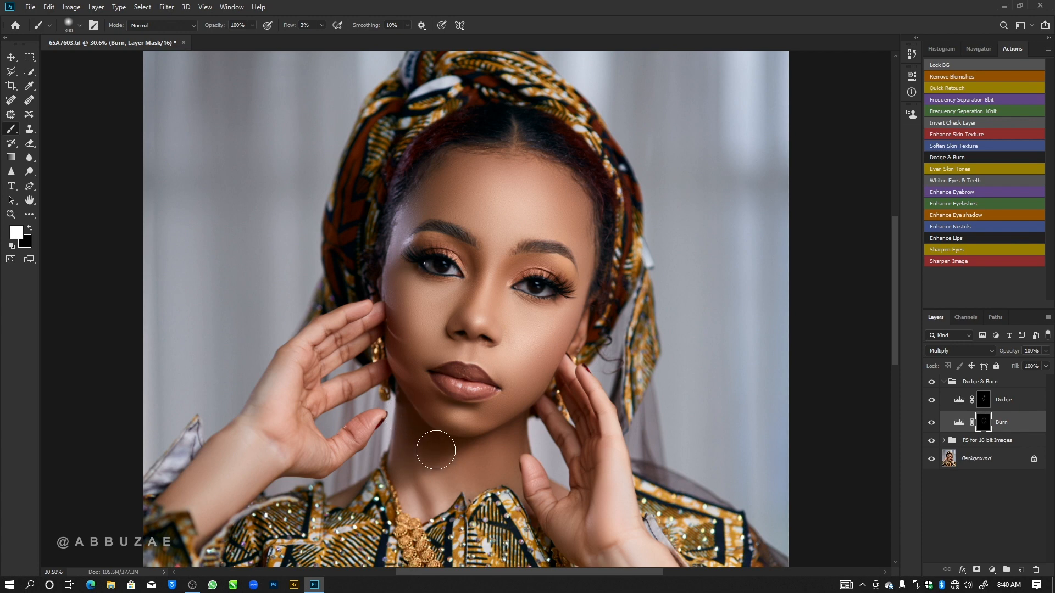
# Step: Burn the side of the nose bridge near the inner eye on the Burn mask, reducing the brush to about size 125
pyautogui.press('[')
pyautogui.press('[')
pyautogui.press('[')
pyautogui.press(']')
pyautogui.moveTo(475, 264); pyautogui.dragTo(466, 252)
pyautogui.press('[')
pyautogui.press('[')
pyautogui.press('[')
pyautogui.press(']')
# Step: Compare the portrait with the Burn layer hidden and shown, leaving it visible
pyautogui.click(932, 422)
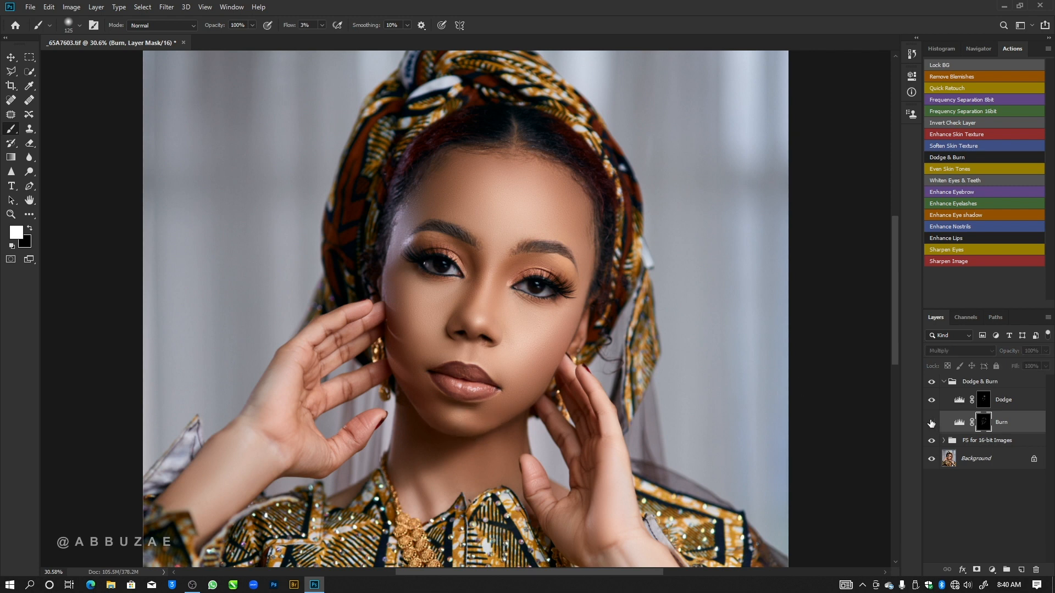
pyautogui.click(931, 423)
pyautogui.click(931, 424)
pyautogui.click(931, 423)
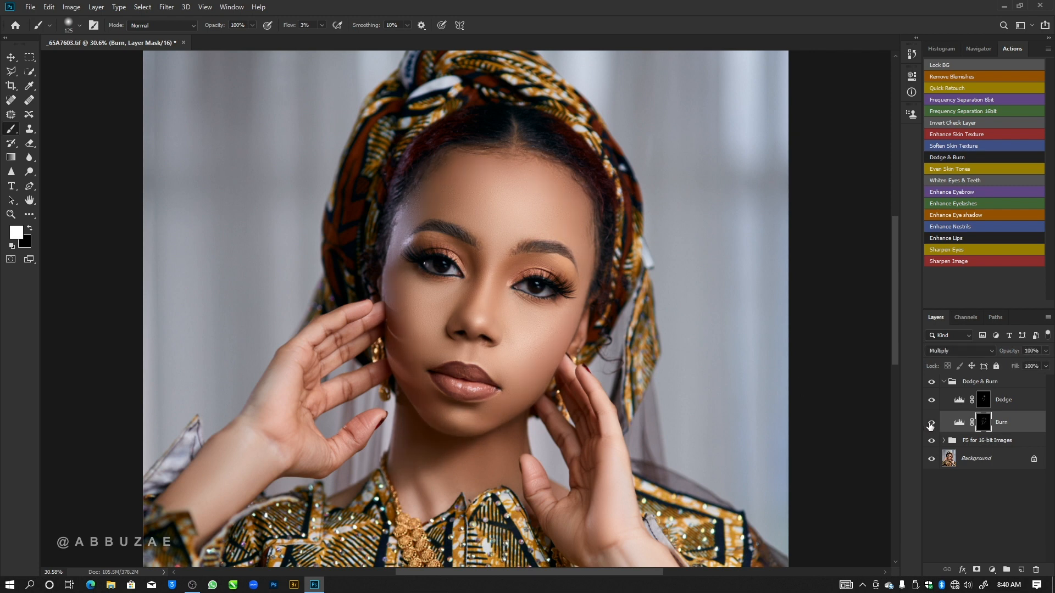
# Step: Collapse the Dodge & Burn group, compare the portrait with the group hidden and shown, and view more of the image
pyautogui.click(945, 382)
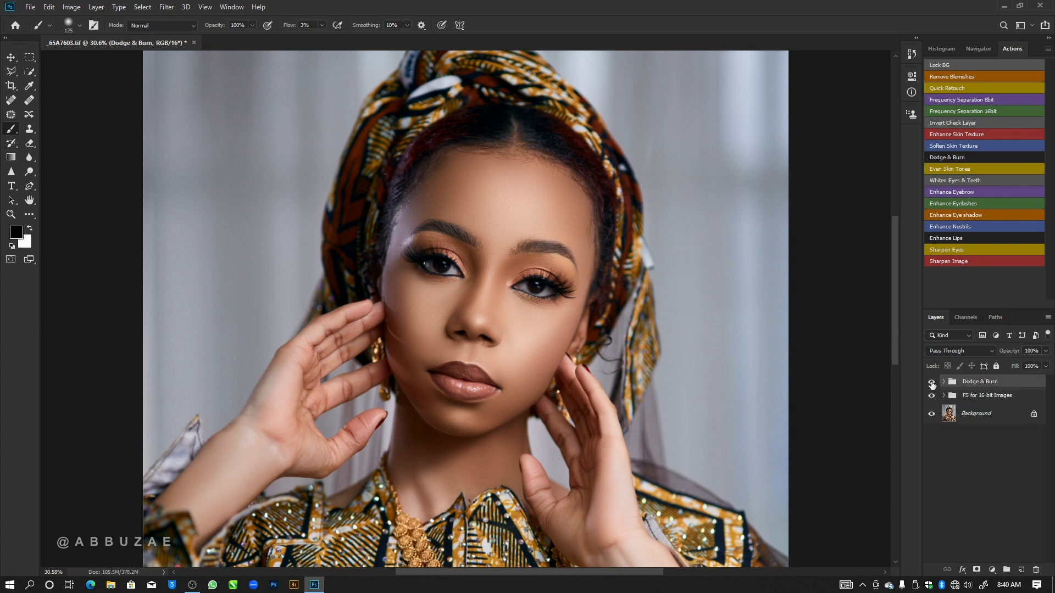
pyautogui.click(932, 383)
pyautogui.click(932, 385)
pyautogui.click(932, 383)
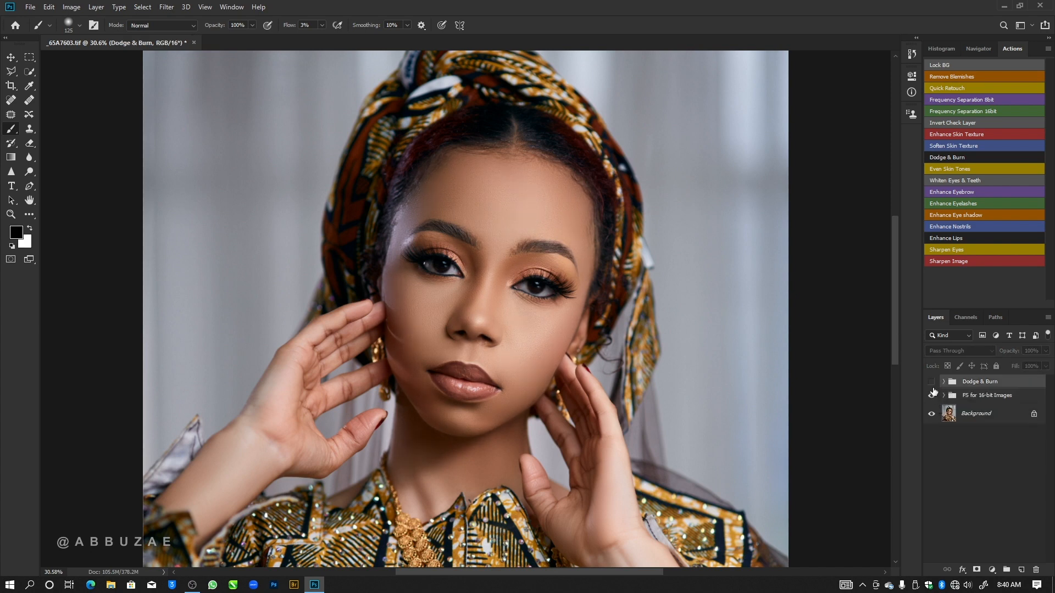
pyautogui.click(932, 383)
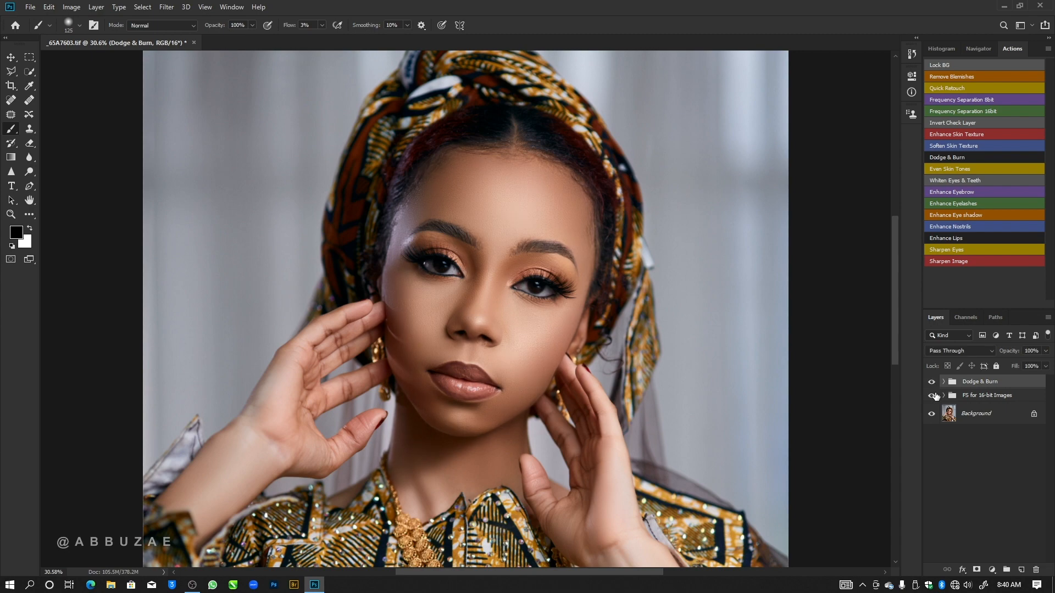
pyautogui.press('z')
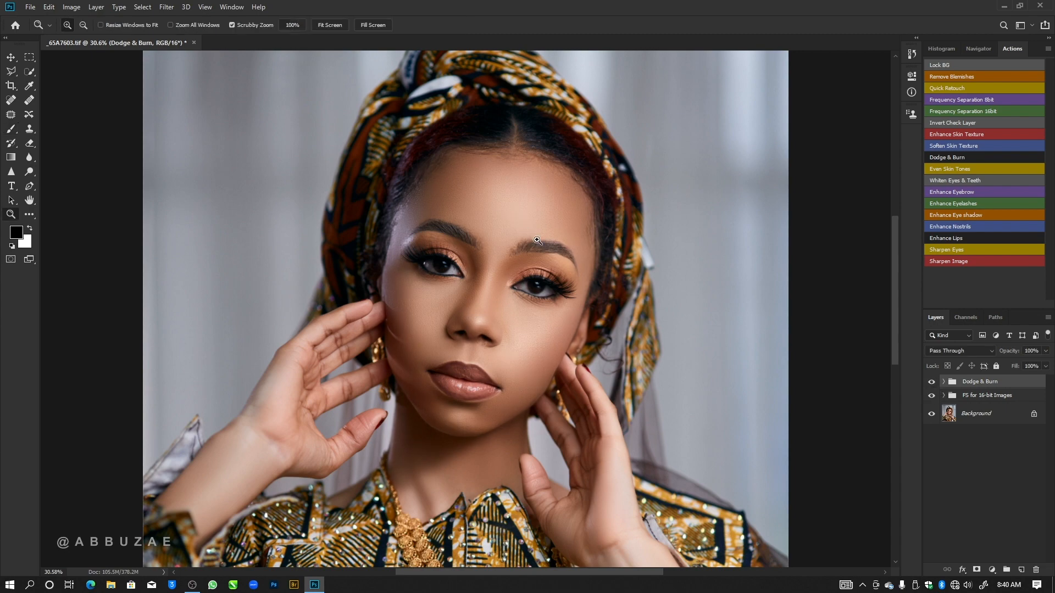
pyautogui.moveTo(537, 240)
pyautogui.mouseDown()
pyautogui.moveTo(512, 242)
pyautogui.moveTo(523, 243)
pyautogui.mouseUp()
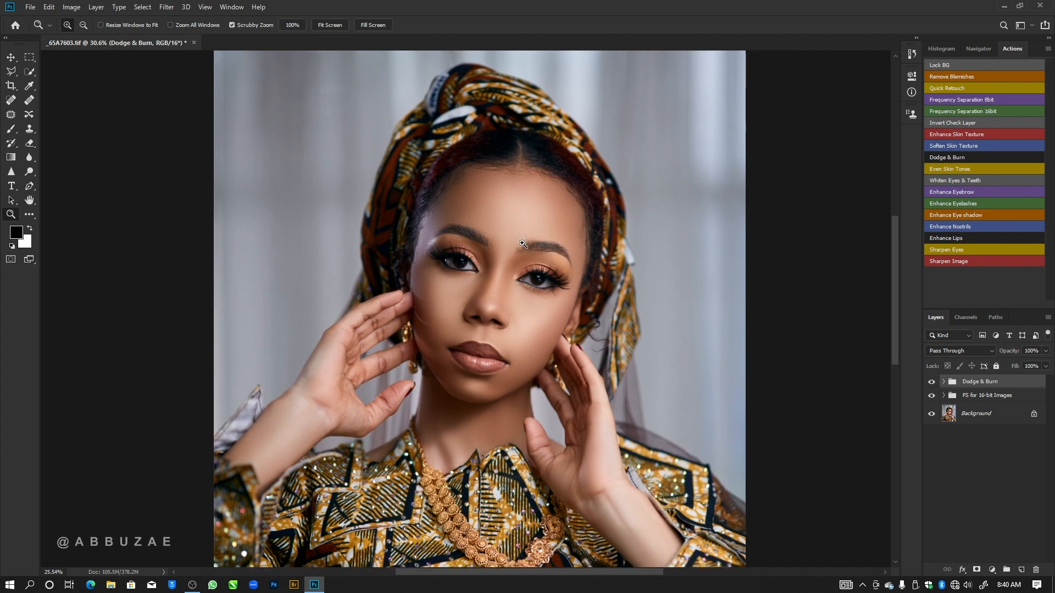
# Step: Add a Color Lookup adjustment layer above the Dodge & Burn group
pyautogui.moveTo(1009, 352); pyautogui.dragTo(1031, 360)
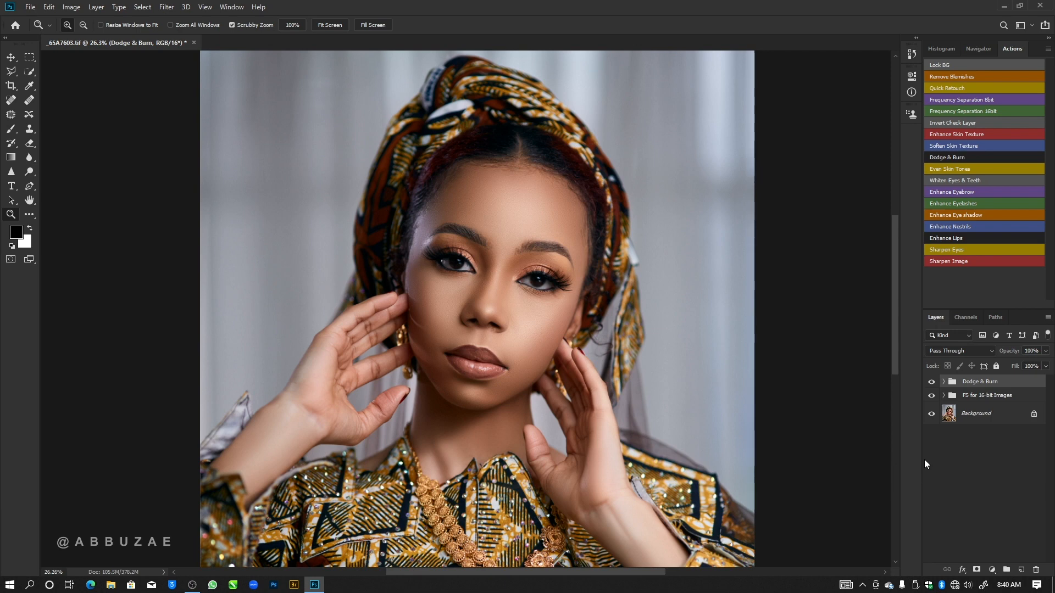
pyautogui.moveTo(525, 287); pyautogui.dragTo(502, 311)
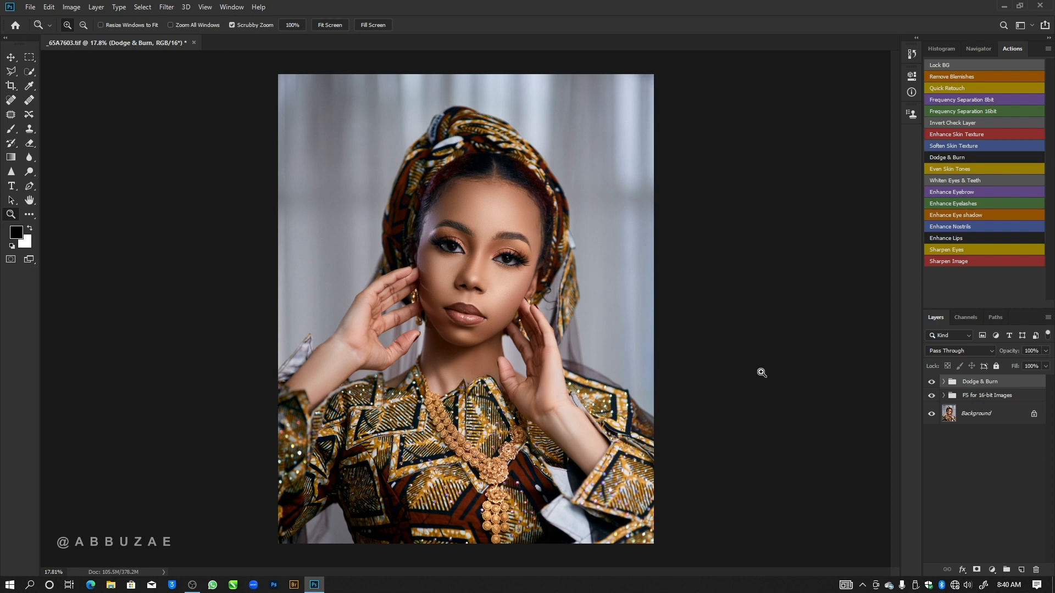
pyautogui.click(992, 569)
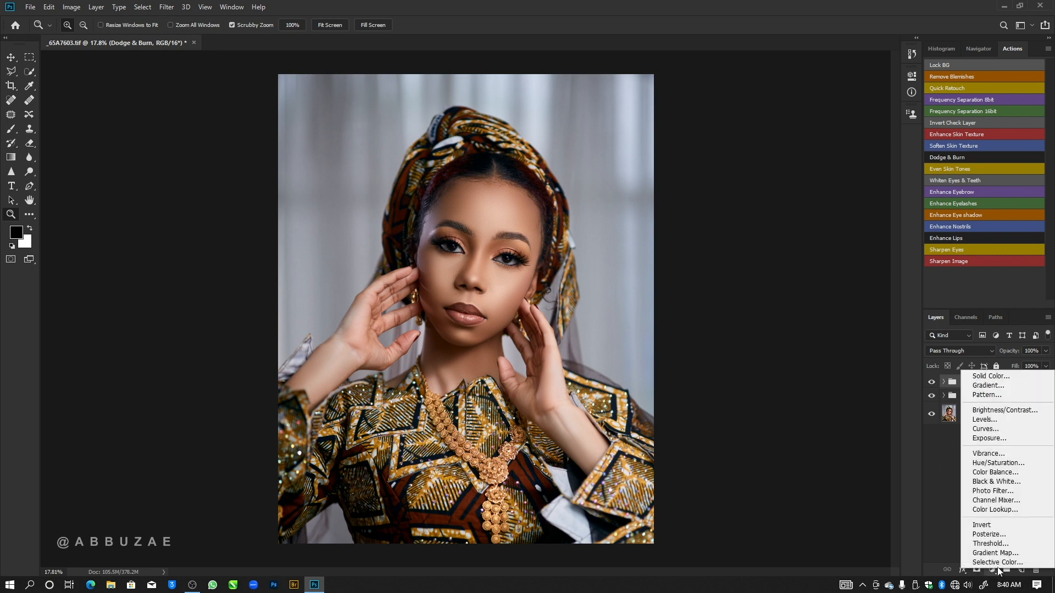
pyautogui.click(998, 512)
# Step: Load Skin LUT 1.CUBE as the 3D LUT from the Desktop folder ABBUZAE > 3 IN ONE > Premium Skin LUTs
pyautogui.click(855, 109)
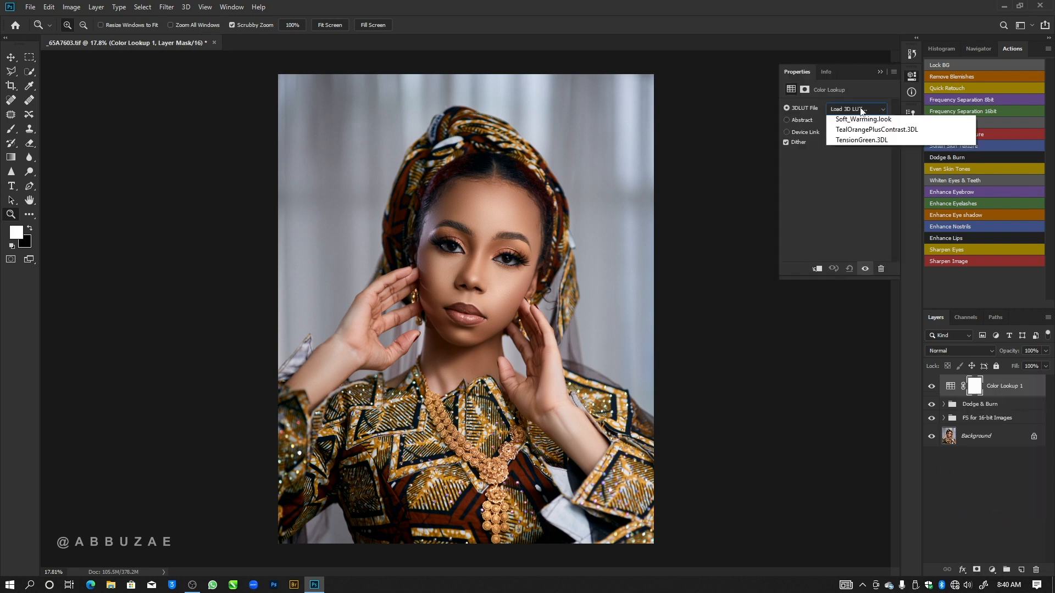
pyautogui.click(865, 122)
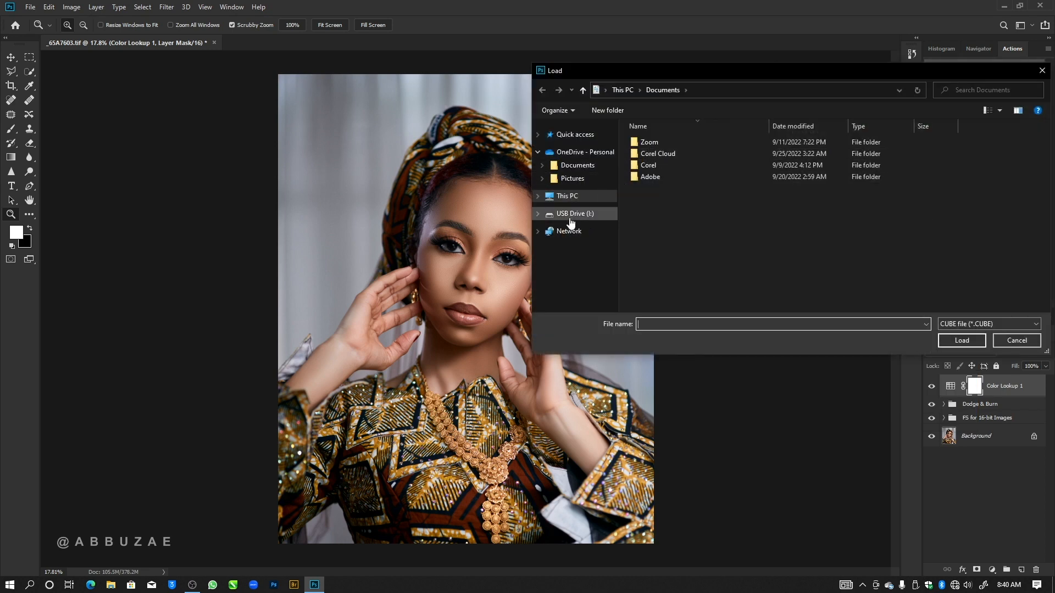
pyautogui.click(567, 198)
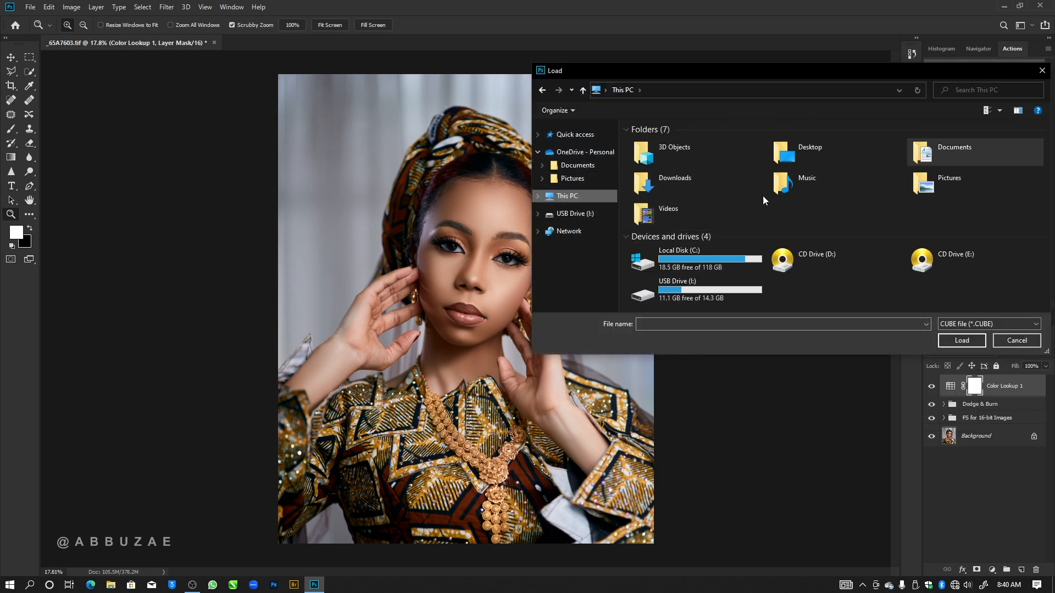
pyautogui.doubleClick(800, 157)
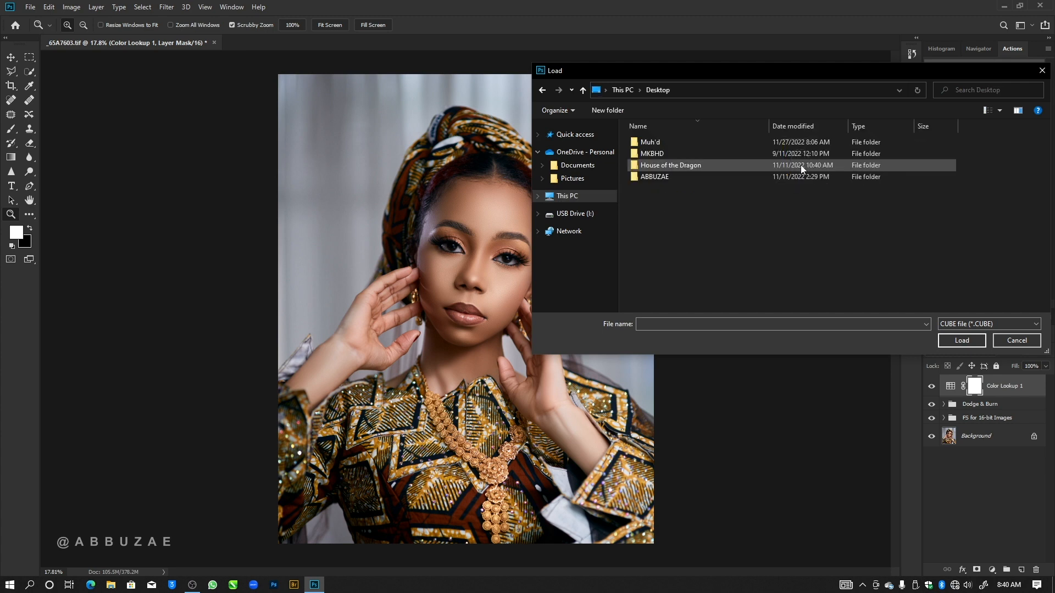
pyautogui.doubleClick(644, 176)
pyautogui.doubleClick(642, 143)
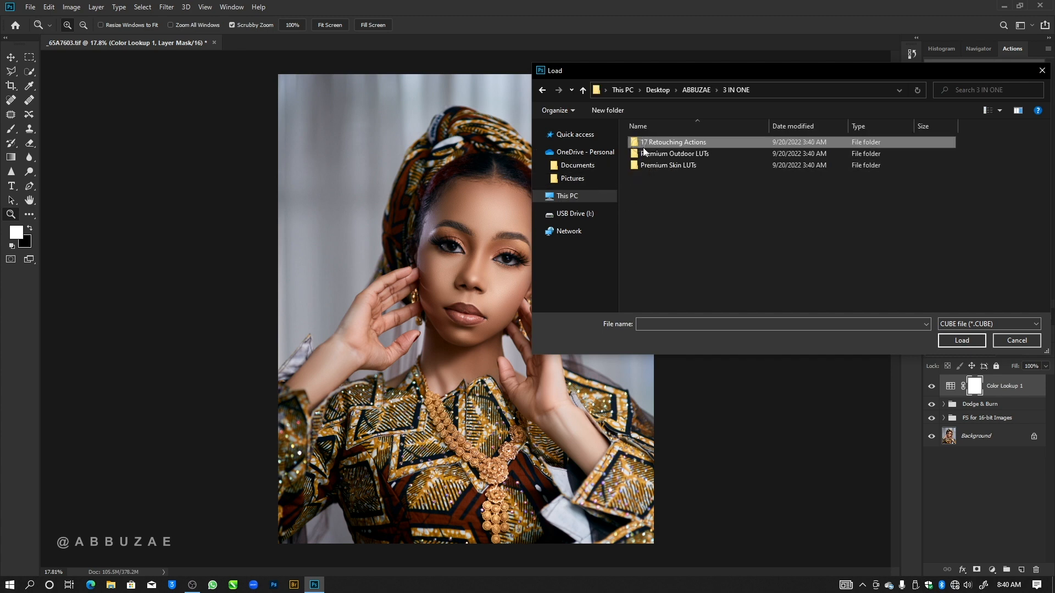
pyautogui.doubleClick(654, 162)
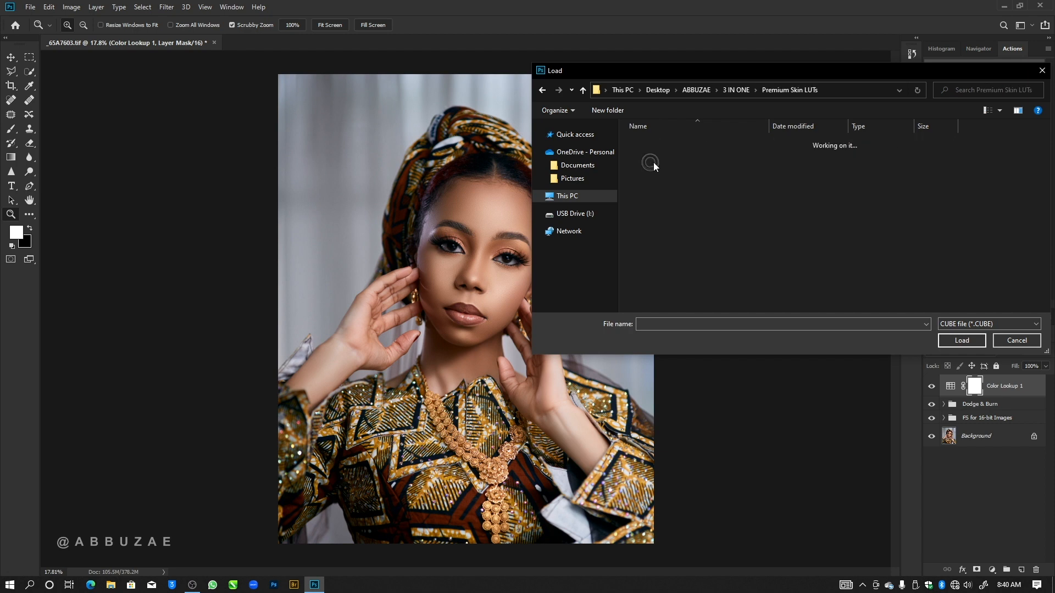
pyautogui.doubleClick(651, 199)
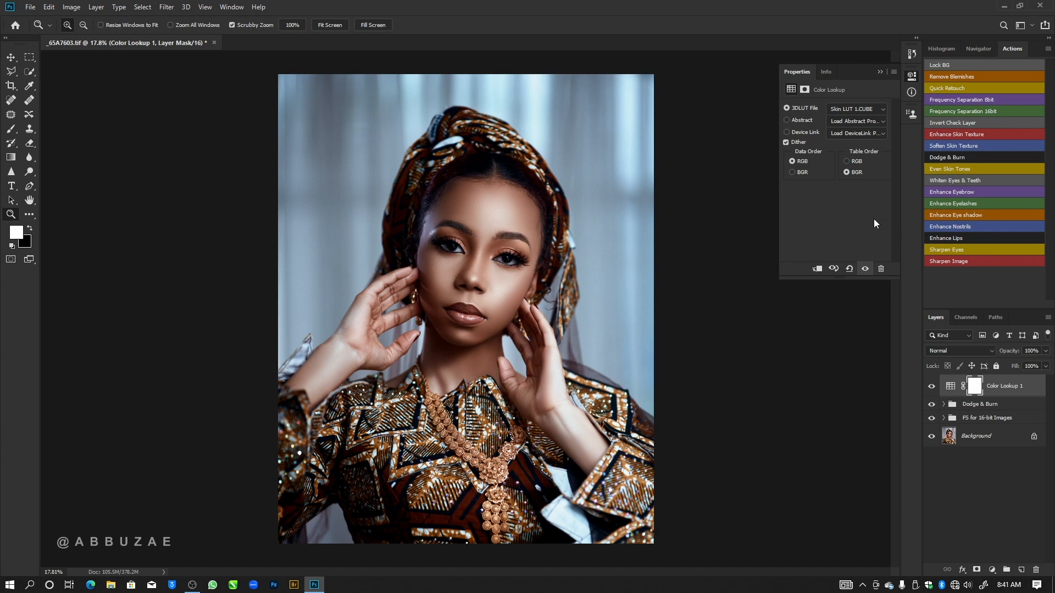
# Step: Compare the portrait with the Color Lookup layer hidden and shown, leaving it visible
pyautogui.click(933, 388)
pyautogui.click(934, 387)
pyautogui.click(932, 387)
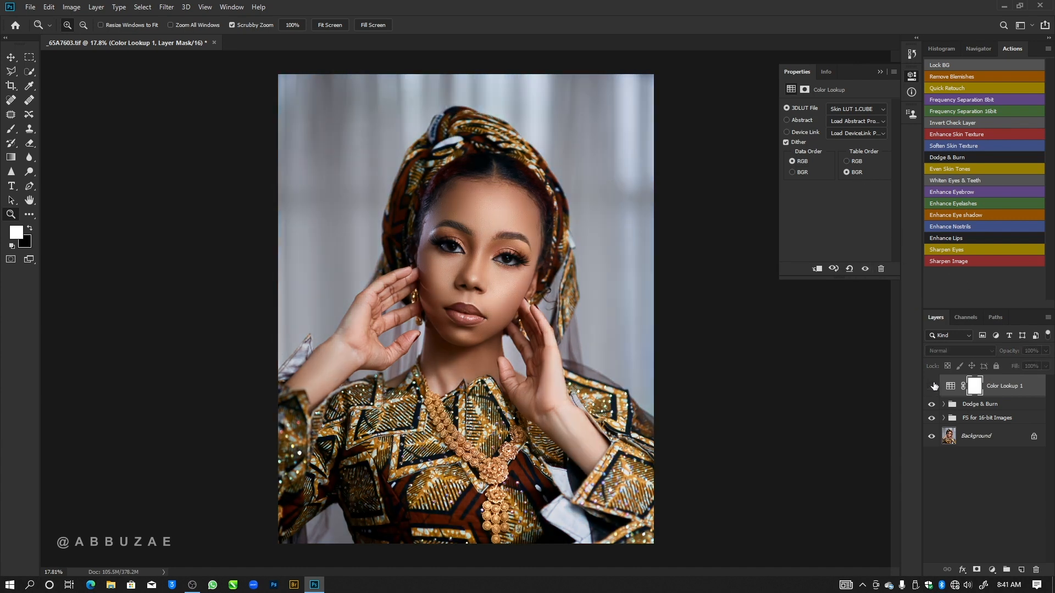
pyautogui.click(932, 387)
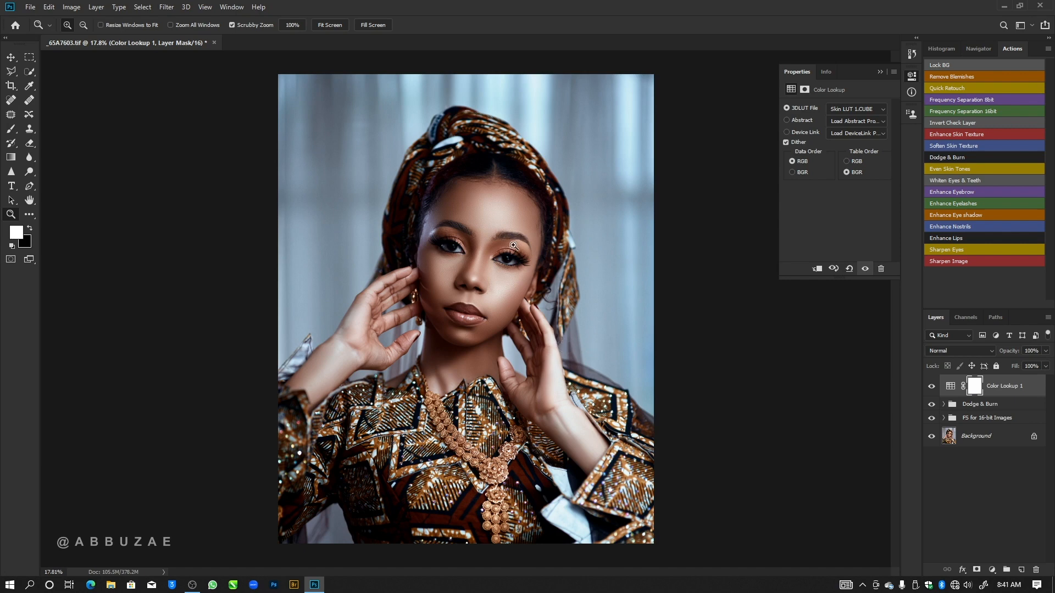
# Step: Invert the Color Lookup layer's mask to black and collapse its properties
pyautogui.click(976, 388)
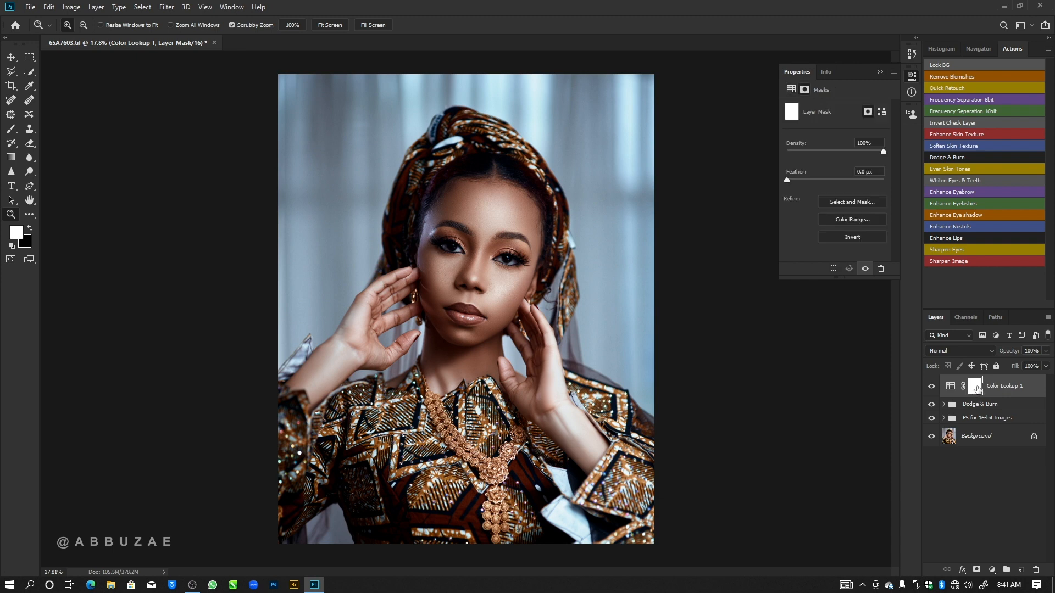
pyautogui.hotkey('ctrl', 'i')
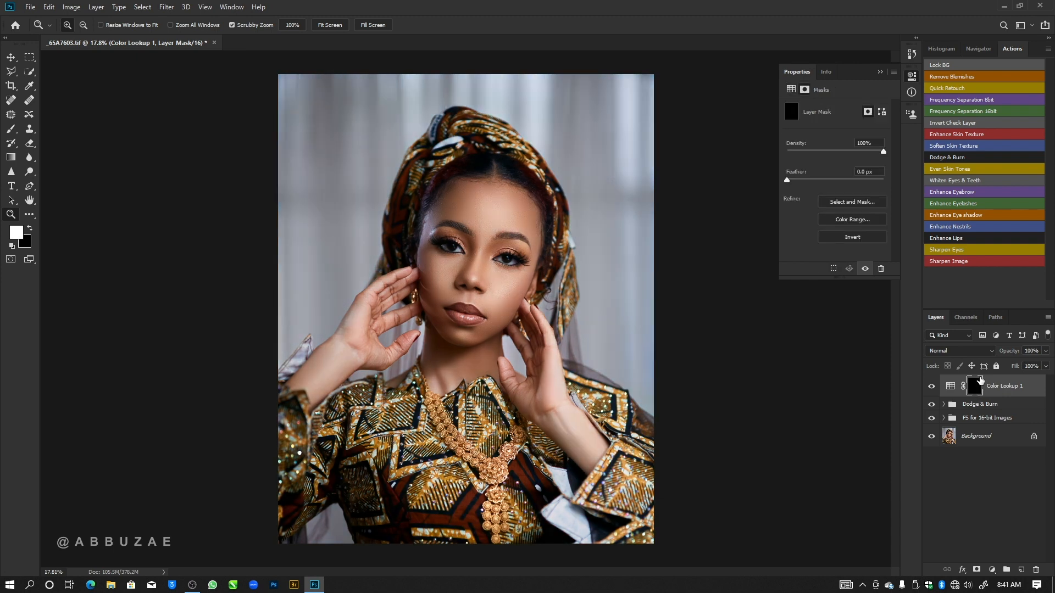
pyautogui.click(879, 72)
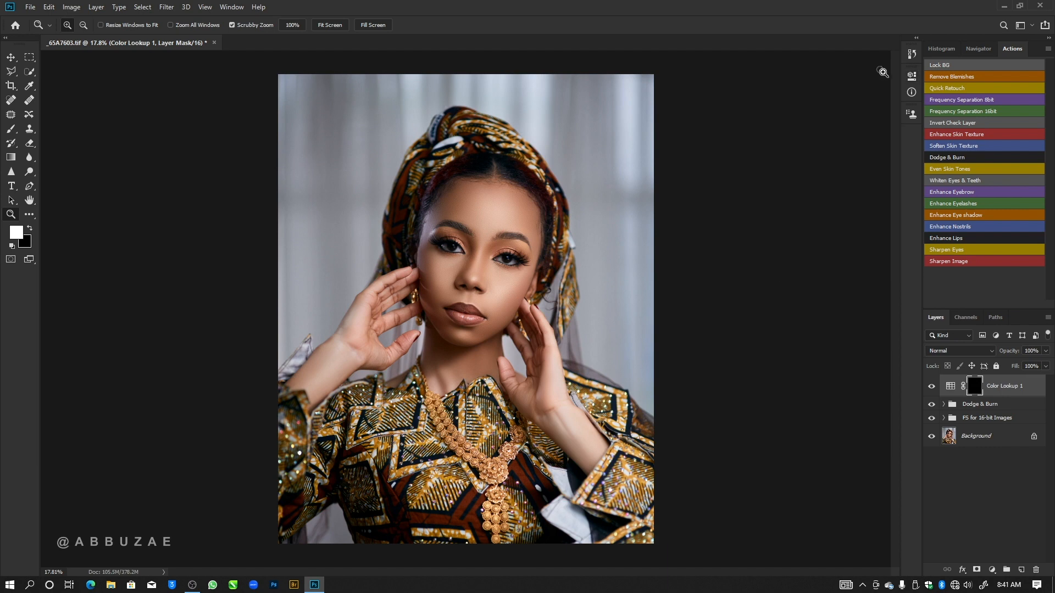
# Step: Paint white over the forehead, cheeks and chin on the Color Lookup mask at 100% flow, reducing the brush from about size 600 to 400
pyautogui.click(13, 129)
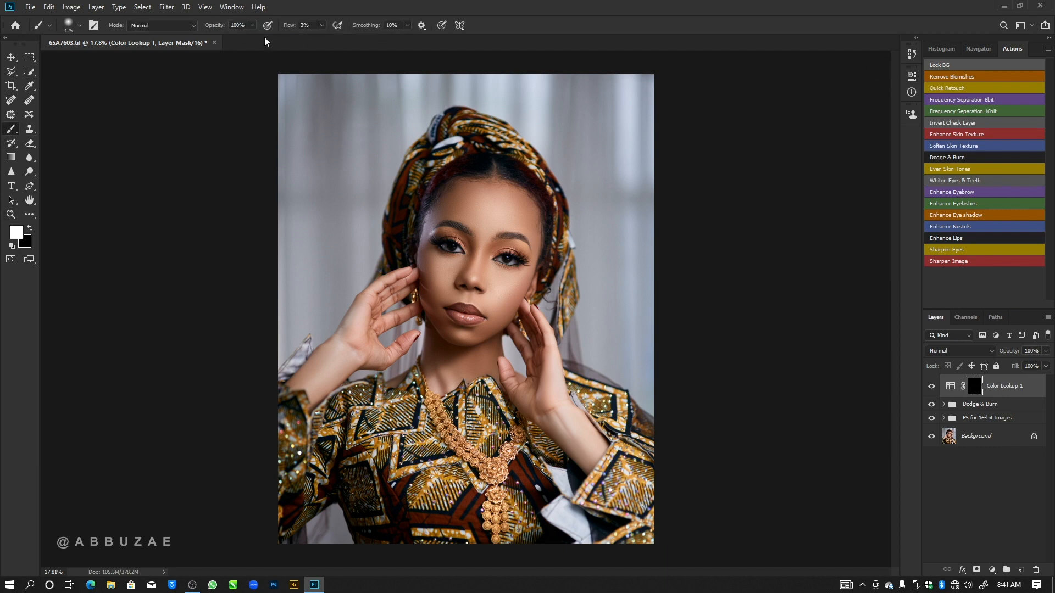
pyautogui.hotkey('shift', '0')
pyautogui.press(']')
pyautogui.press(']')
pyautogui.press(']')
pyautogui.press(']')
pyautogui.press(']')
pyautogui.press(']')
pyautogui.press(']')
pyautogui.moveTo(477, 239)
pyautogui.mouseDown()
pyautogui.moveTo(485, 207)
pyautogui.moveTo(472, 261)
pyautogui.moveTo(521, 231)
pyautogui.moveTo(478, 202)
pyautogui.moveTo(507, 206)
pyautogui.mouseUp()
pyautogui.press('[')
pyautogui.press('[')
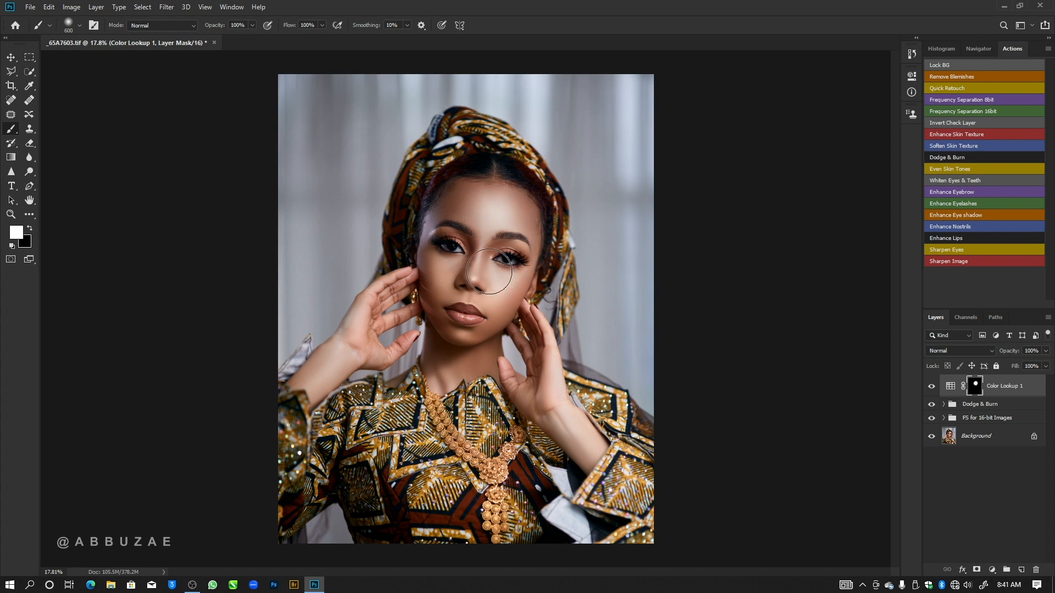
pyautogui.moveTo(499, 267)
pyautogui.mouseDown()
pyautogui.moveTo(508, 294)
pyautogui.moveTo(520, 264)
pyautogui.moveTo(490, 331)
pyautogui.moveTo(455, 334)
pyautogui.mouseUp()
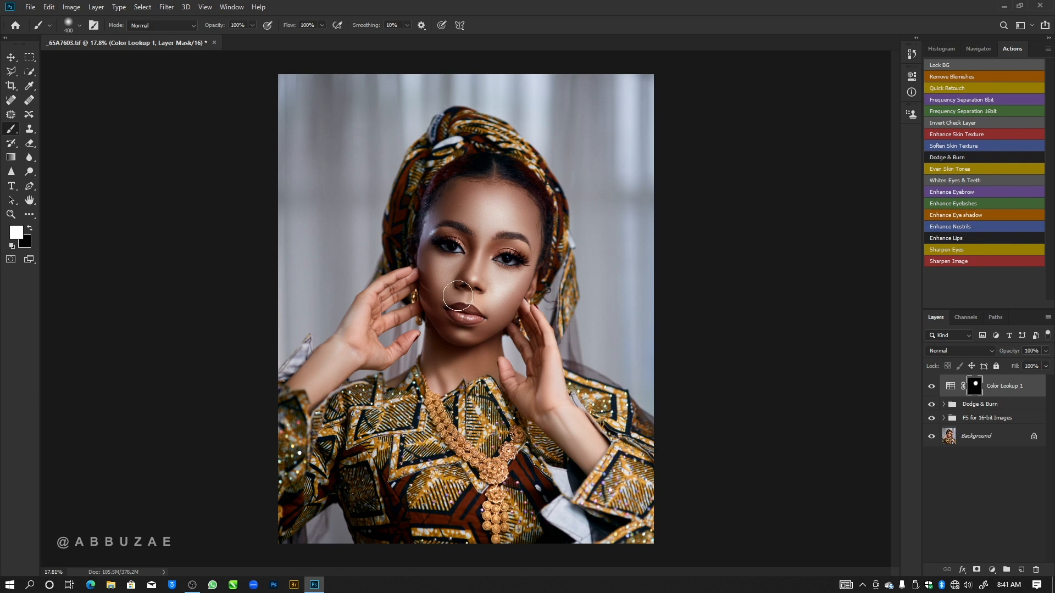
# Step: Reveal the color grade on the neck in the Color Lookup mask with a brush of about size 250
pyautogui.press('[')
pyautogui.press('[')
pyautogui.press('[')
pyautogui.press('[')
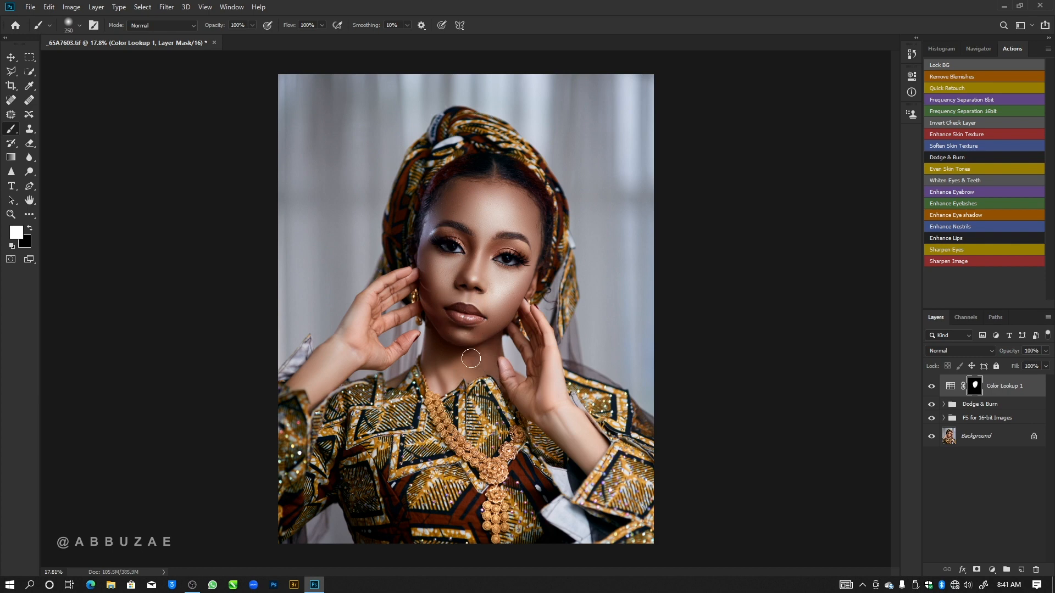
pyautogui.moveTo(429, 382)
pyautogui.mouseDown()
pyautogui.moveTo(444, 388)
pyautogui.moveTo(441, 373)
pyautogui.mouseUp()
# Step: Reveal the grade on the image-right hand and forearm, using brush sizes of about 400 and 200
pyautogui.press(']')
pyautogui.press(']')
pyautogui.moveTo(506, 384); pyautogui.dragTo(572, 430)
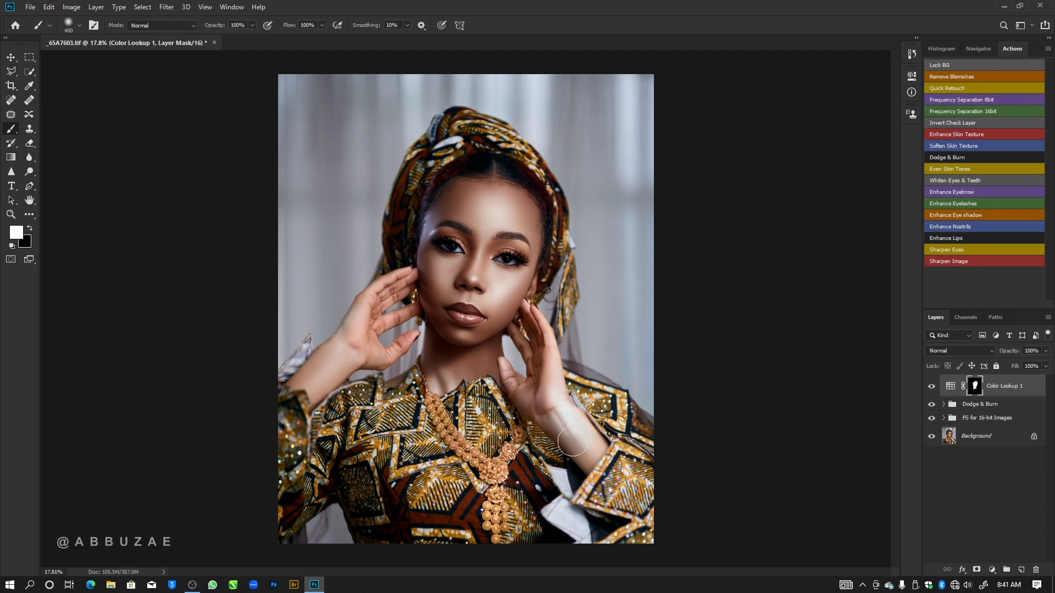
pyautogui.press('[')
pyautogui.press('[')
pyautogui.press(']')
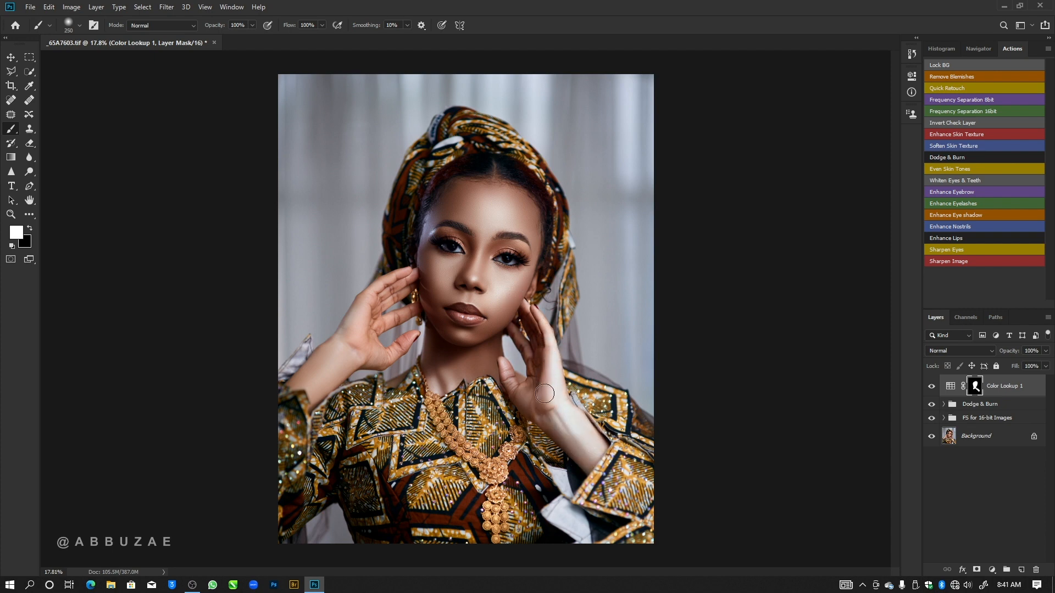
pyautogui.press('[')
pyautogui.press('[')
# Step: Reveal the grade along the image-left forearm, hand and fingers on the Color Lookup mask
pyautogui.press(']')
pyautogui.press(']')
pyautogui.moveTo(307, 383)
pyautogui.mouseDown()
pyautogui.moveTo(327, 362)
pyautogui.moveTo(294, 374)
pyautogui.moveTo(301, 382)
pyautogui.moveTo(365, 352)
pyautogui.moveTo(348, 328)
pyautogui.moveTo(351, 343)
pyautogui.moveTo(382, 284)
pyautogui.moveTo(362, 322)
pyautogui.moveTo(360, 305)
pyautogui.moveTo(413, 279)
pyautogui.mouseUp()
pyautogui.press(']')
pyautogui.press('[')
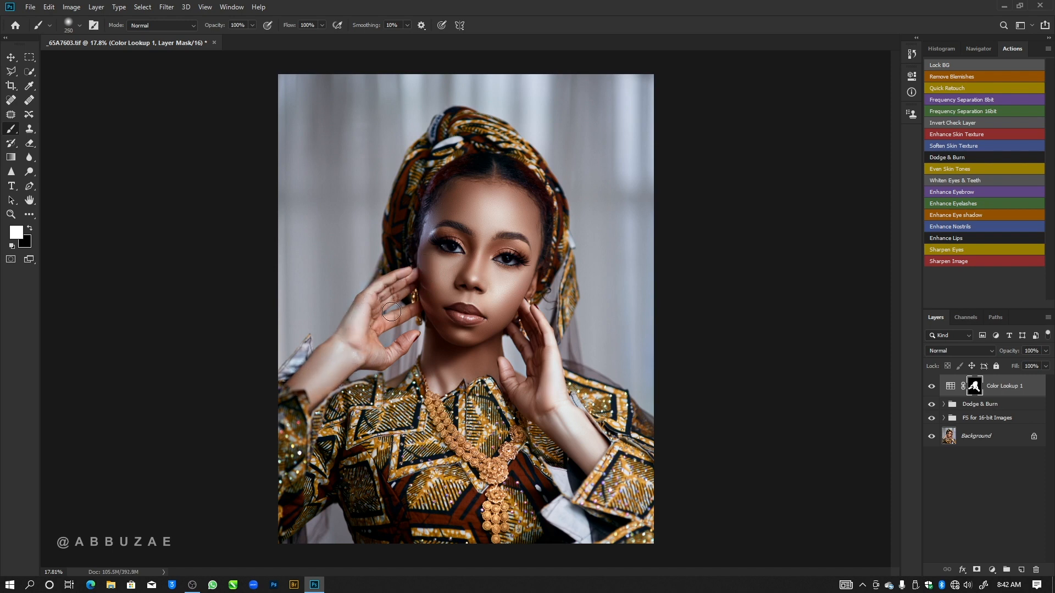
# Step: Touch up the remaining skin on the Color Lookup mask, varying the brush between about size 200 and 500
pyautogui.press(']')
pyautogui.press(']')
pyautogui.press(']')
pyautogui.press(']')
pyautogui.press('[')
pyautogui.press('[')
pyautogui.press(']')
pyautogui.press(']')
pyautogui.press(']')
pyautogui.press('[')
pyautogui.press('[')
pyautogui.press('[')
pyautogui.press('[')
pyautogui.press('[')
pyautogui.press('[')
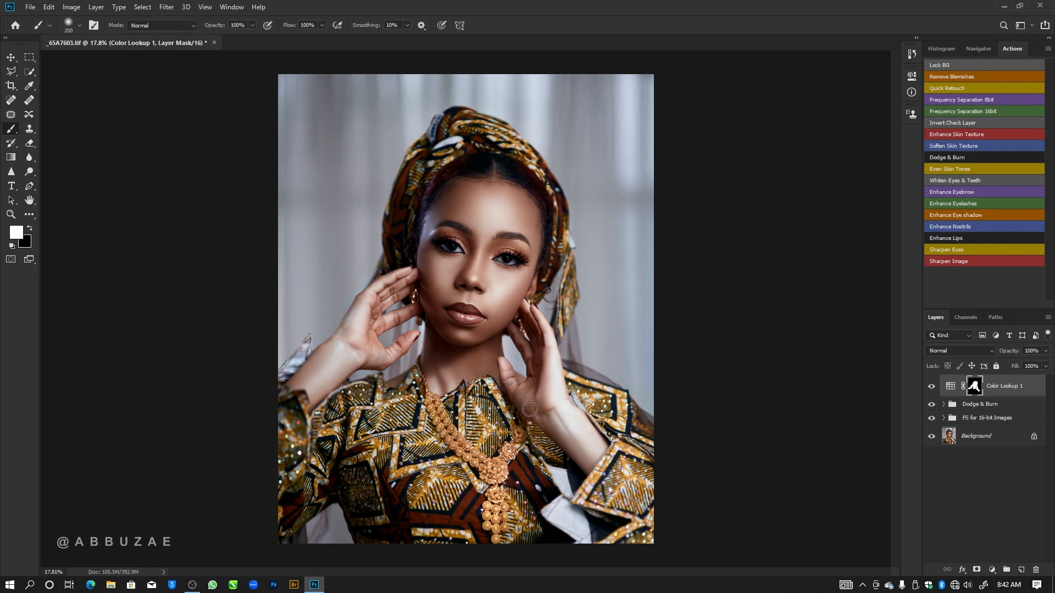
pyautogui.press(']')
pyautogui.press(']')
pyautogui.press(']')
pyautogui.press(']')
# Step: Lower the Color Lookup layer's opacity to 67% and compare the portrait with the layer hidden and shown, leaving it visible
pyautogui.click(932, 387)
pyautogui.click(932, 388)
pyautogui.click(933, 387)
pyautogui.click(932, 387)
pyautogui.moveTo(1009, 351); pyautogui.dragTo(998, 356)
pyautogui.click(931, 388)
pyautogui.click(930, 388)
pyautogui.click(928, 389)
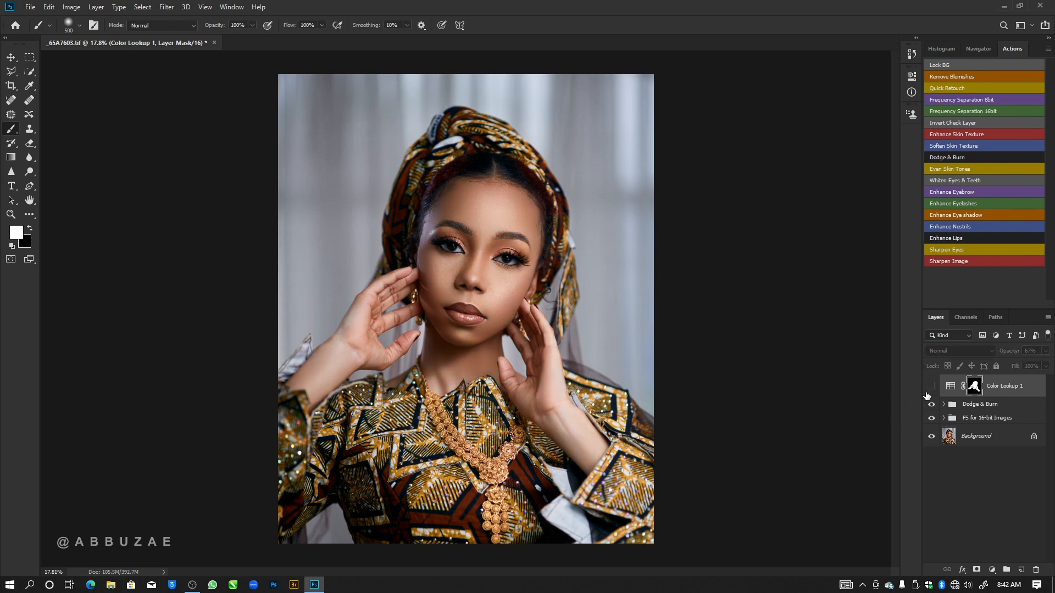
pyautogui.click(930, 388)
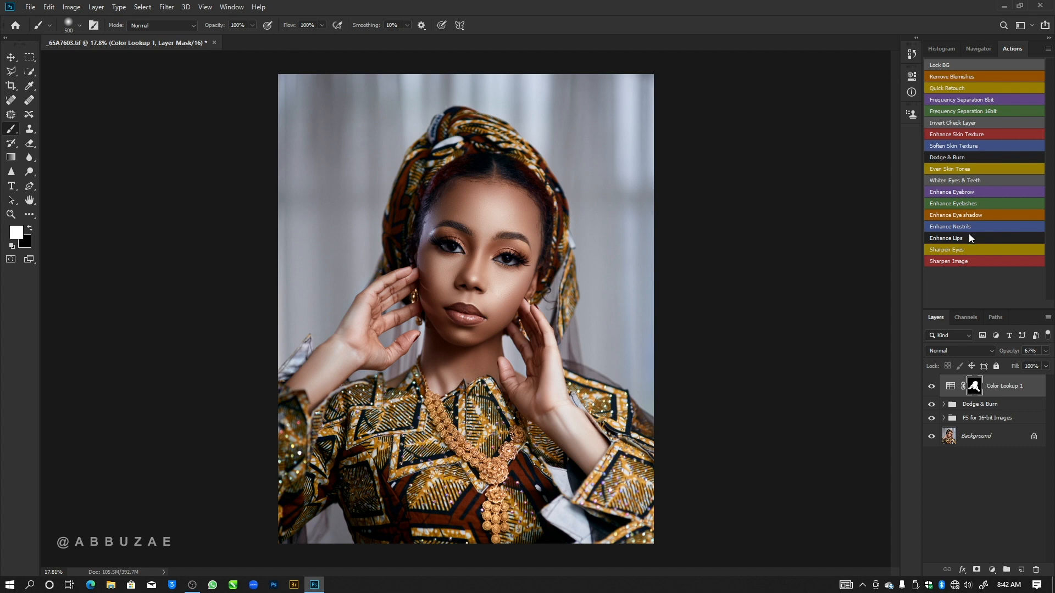
# Step: Run the Enhance Eyebrow action to add its eyebrow-darkening layer above the Color Lookup layer
pyautogui.click(945, 193)
pyautogui.press('z')
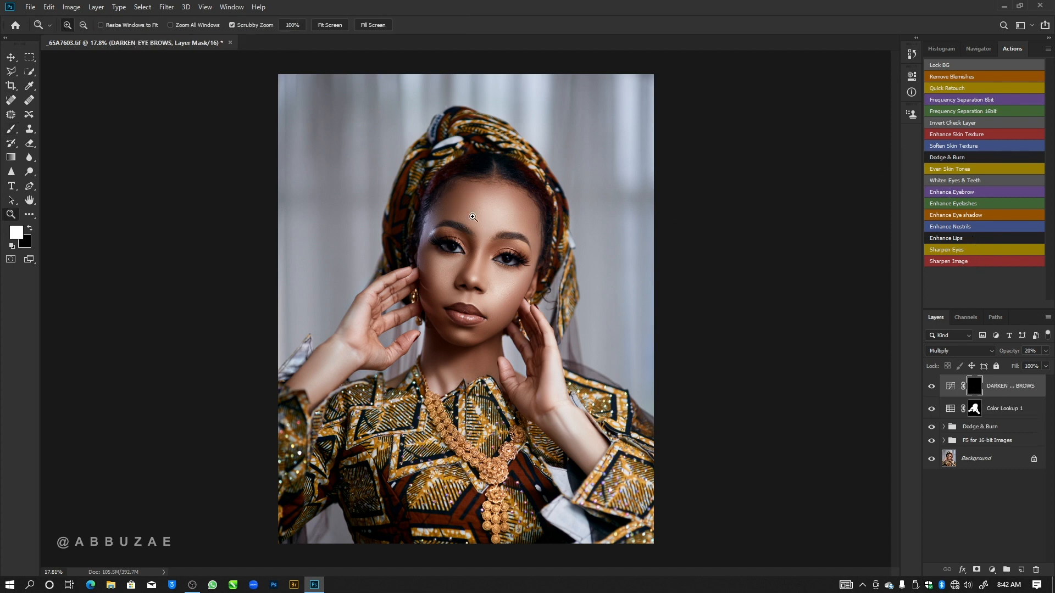
pyautogui.moveTo(461, 226); pyautogui.dragTo(594, 264)
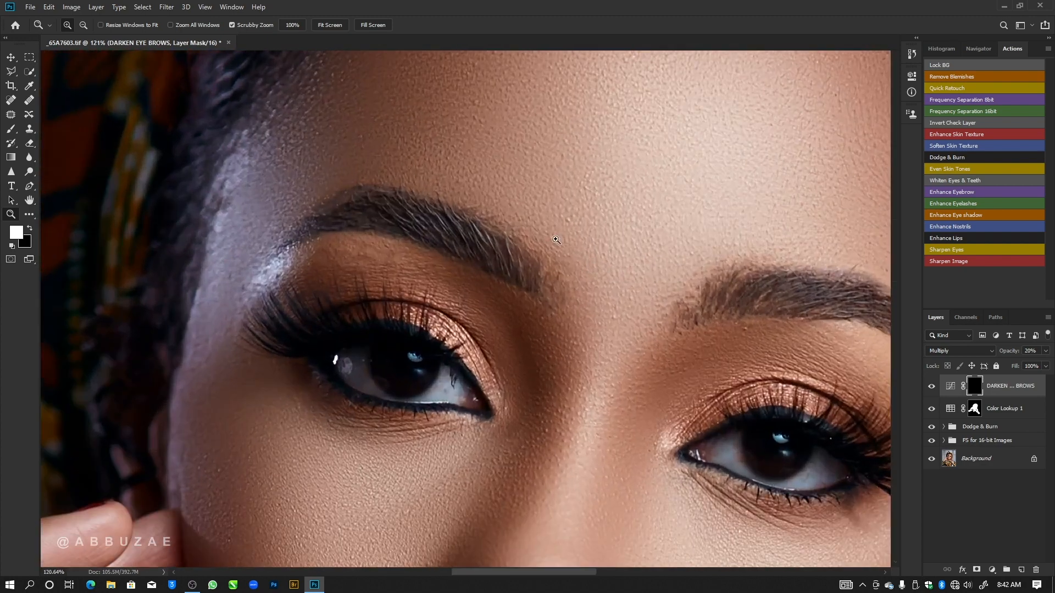
# Step: Darken the inner part of the image-left eyebrow by painting white on the DARKEN EYE BROWS mask at about brush size 60
pyautogui.click(12, 129)
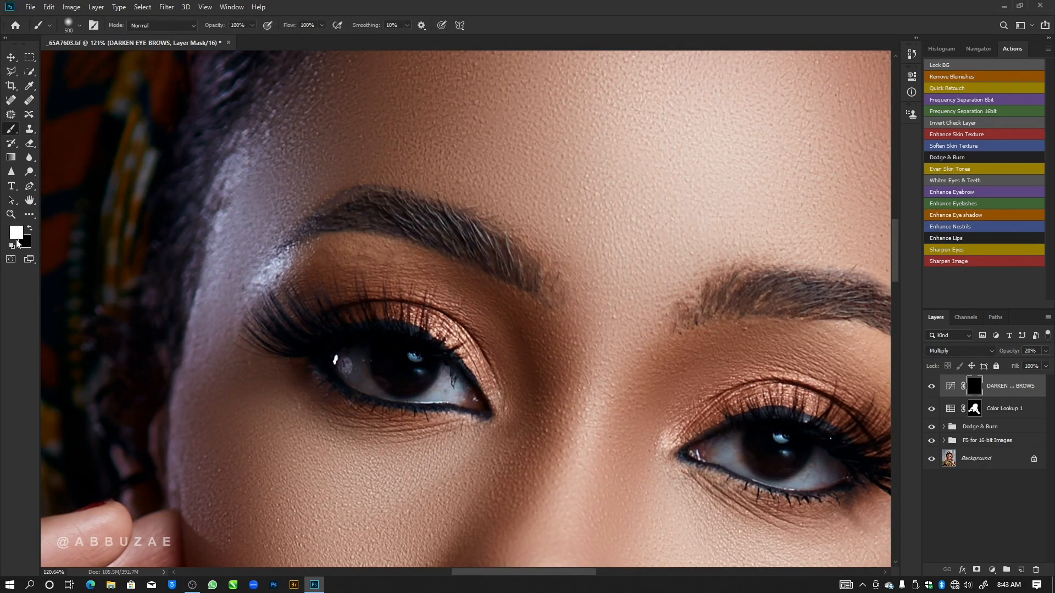
pyautogui.press('[')
pyautogui.press('[')
pyautogui.press('[')
pyautogui.press('[')
pyautogui.press('[')
pyautogui.press('[')
pyautogui.press('[')
pyautogui.press('[')
pyautogui.press('[')
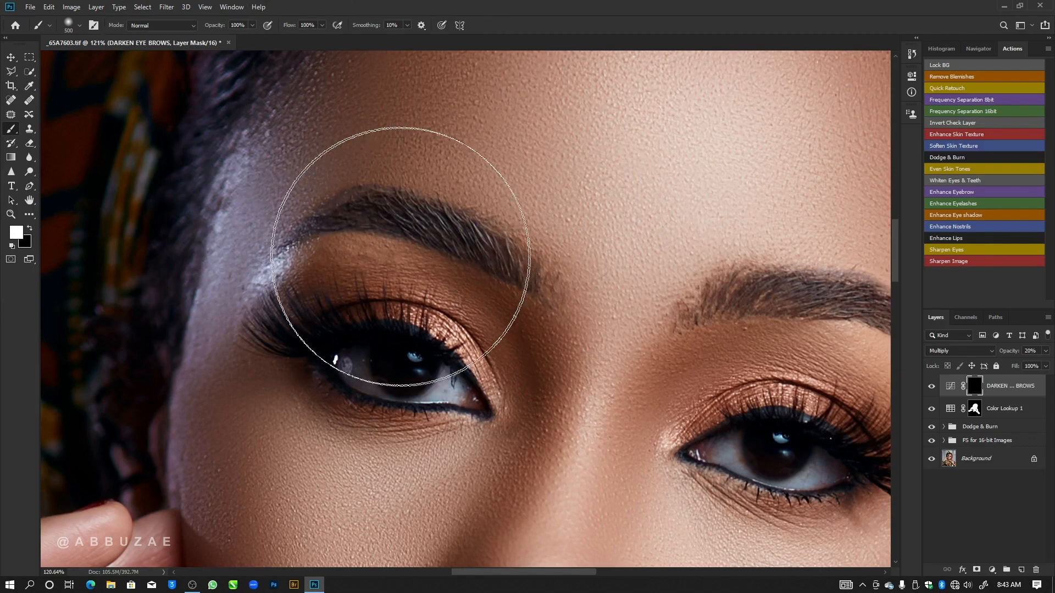
pyautogui.press('[')
pyautogui.press('[')
pyautogui.press('[')
pyautogui.press('[')
pyautogui.press('[')
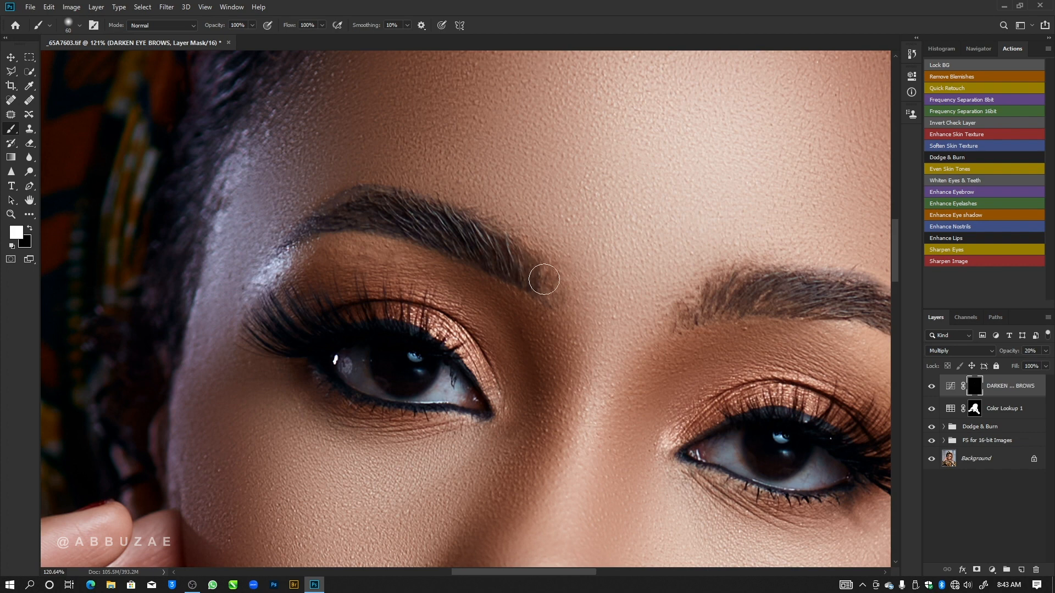
# Step: Extend the darkening to the thin outer tail of the image-left eyebrow, reducing the brush to about size 25
pyautogui.press(']')
pyautogui.press(']')
pyautogui.press('[')
pyautogui.press('[')
pyautogui.press('[')
pyautogui.press('[')
pyautogui.press('[')
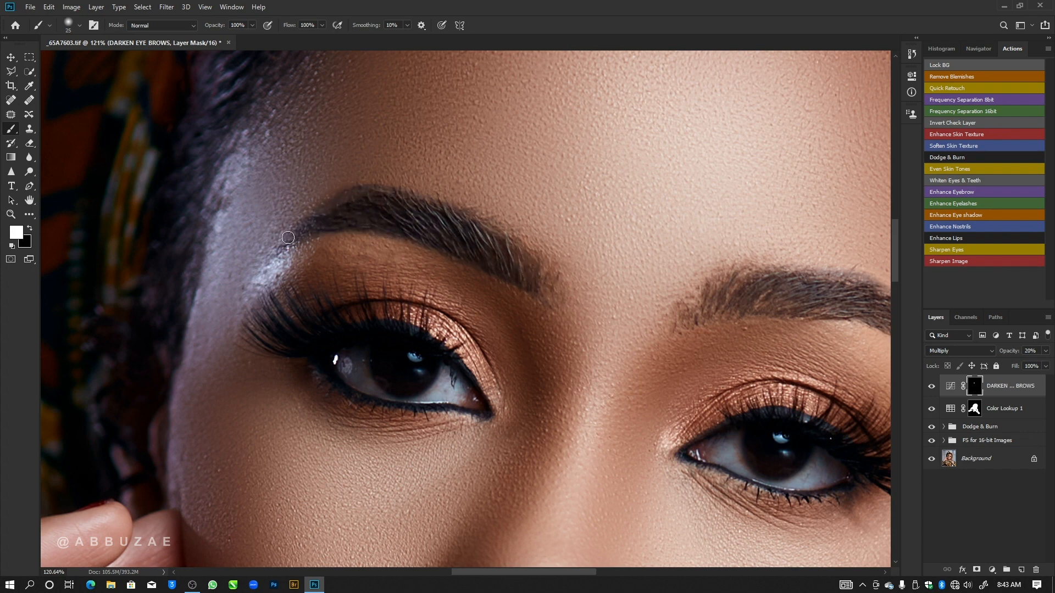
pyautogui.press(']')
pyautogui.press(']')
# Step: Darken the inner and middle parts of the image-right eyebrow on the mask with a brush of about size 50
pyautogui.moveTo(405, 291); pyautogui.dragTo(235, 196)
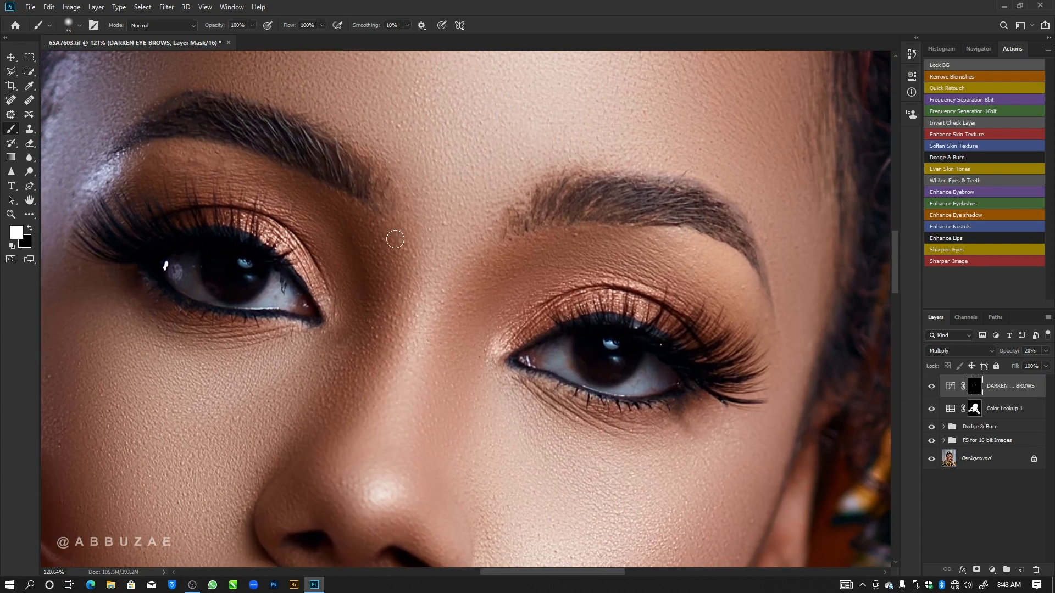
pyautogui.press(']')
pyautogui.press(']')
pyautogui.press(']')
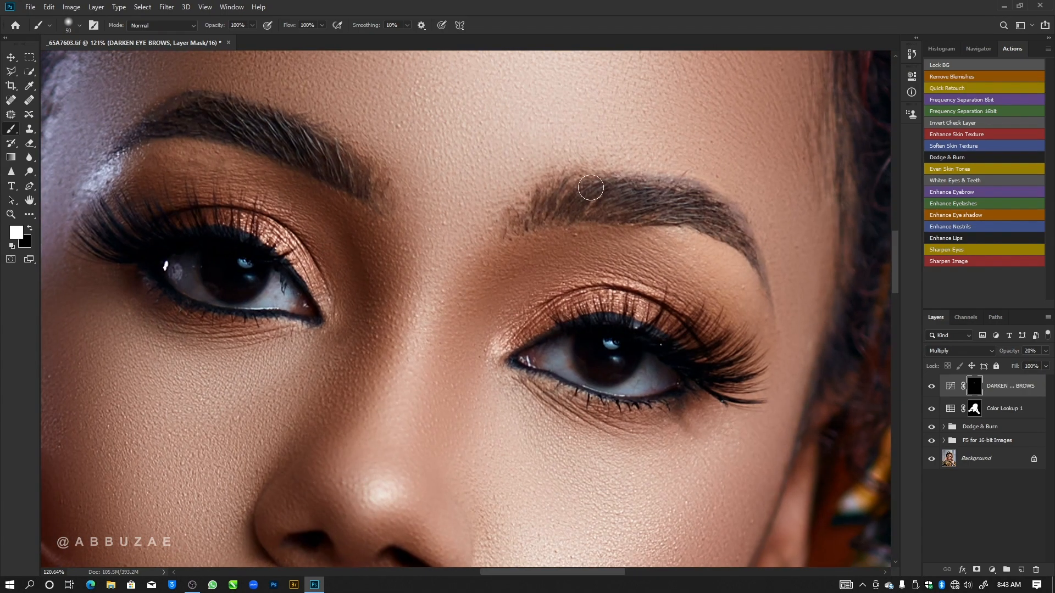
pyautogui.press(']')
pyautogui.press(']')
pyautogui.press('[')
pyautogui.press('[')
pyautogui.press('[')
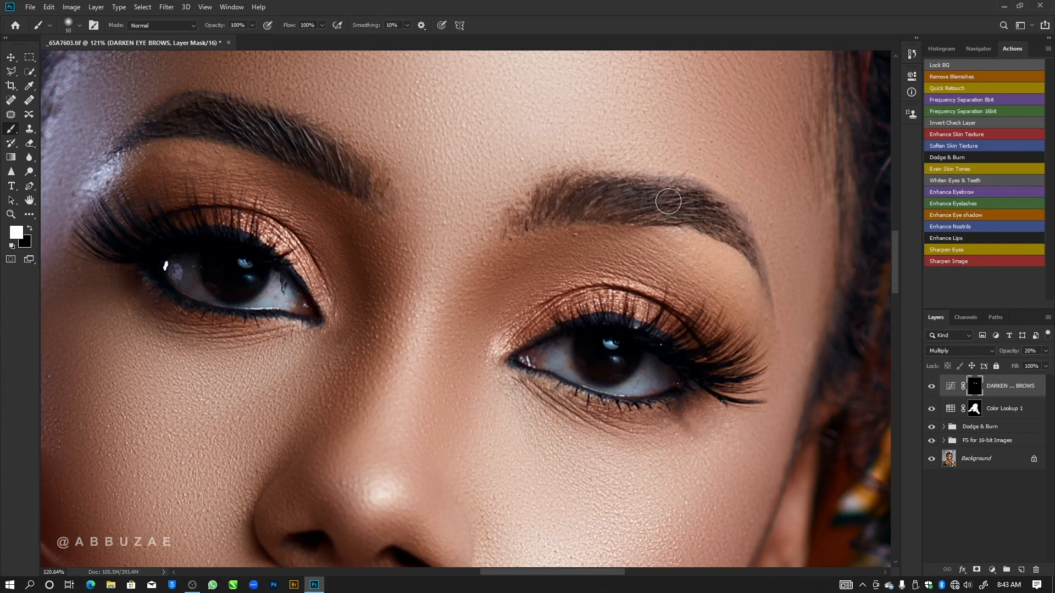
# Step: Darken the tapering outer tail of the image-right eyebrow, reducing the brush to about size 15, and compare with the layer hidden
pyautogui.press('[')
pyautogui.press('[')
pyautogui.press('[')
pyautogui.press('[')
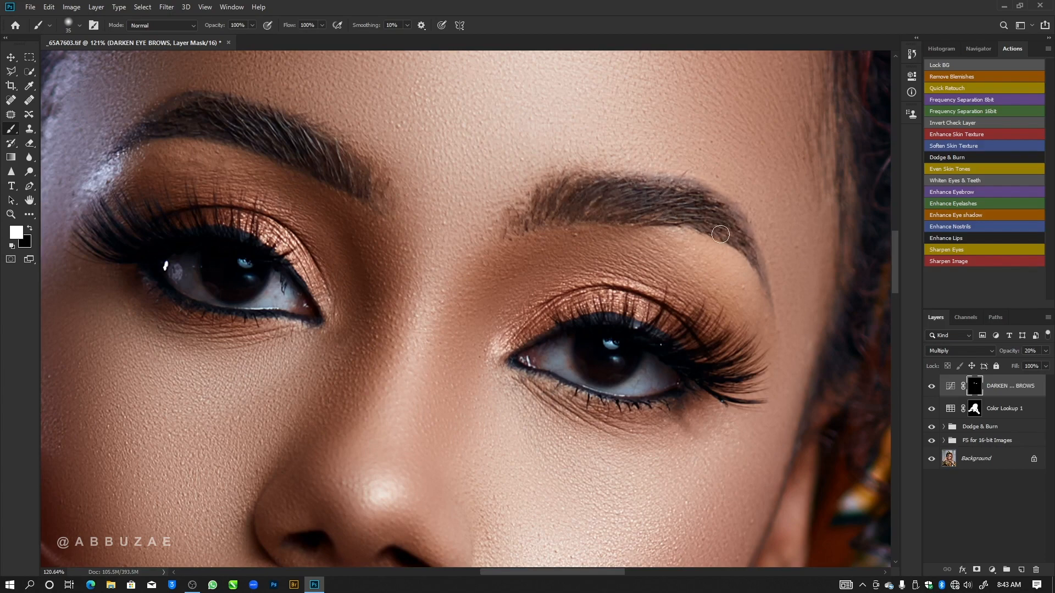
pyautogui.press('[')
pyautogui.click(932, 389)
pyautogui.click(931, 389)
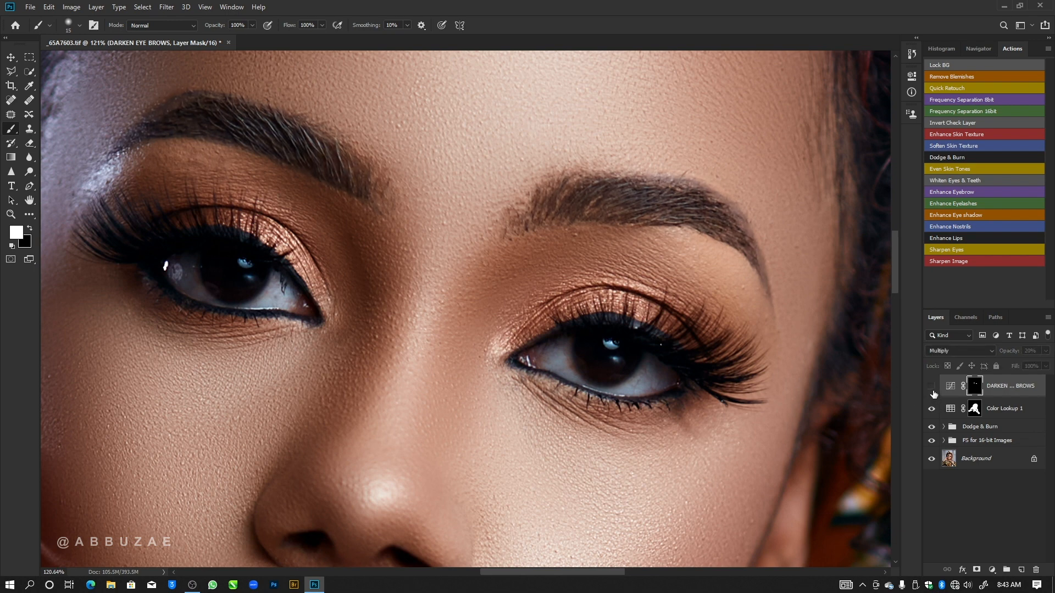
pyautogui.click(933, 390)
pyautogui.click(933, 391)
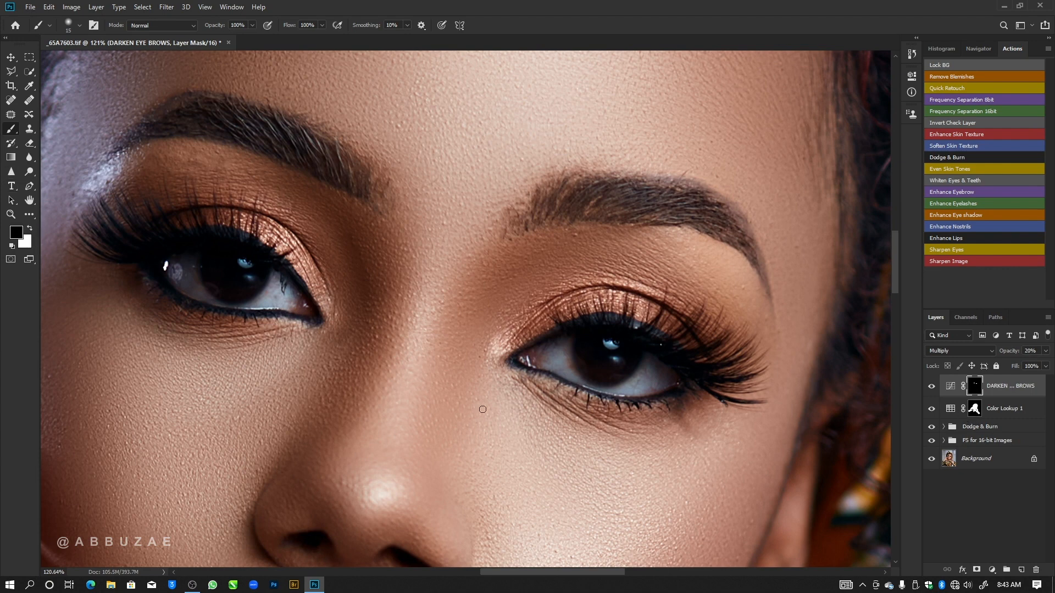
# Step: Paint black on the mask along the underside of the image-right eyebrow, and compare the whole portrait with and without the eyebrow layer
pyautogui.press(']')
pyautogui.moveTo(703, 252)
pyautogui.mouseDown()
pyautogui.moveTo(608, 229)
pyautogui.moveTo(558, 232)
pyautogui.mouseUp()
pyautogui.press('z')
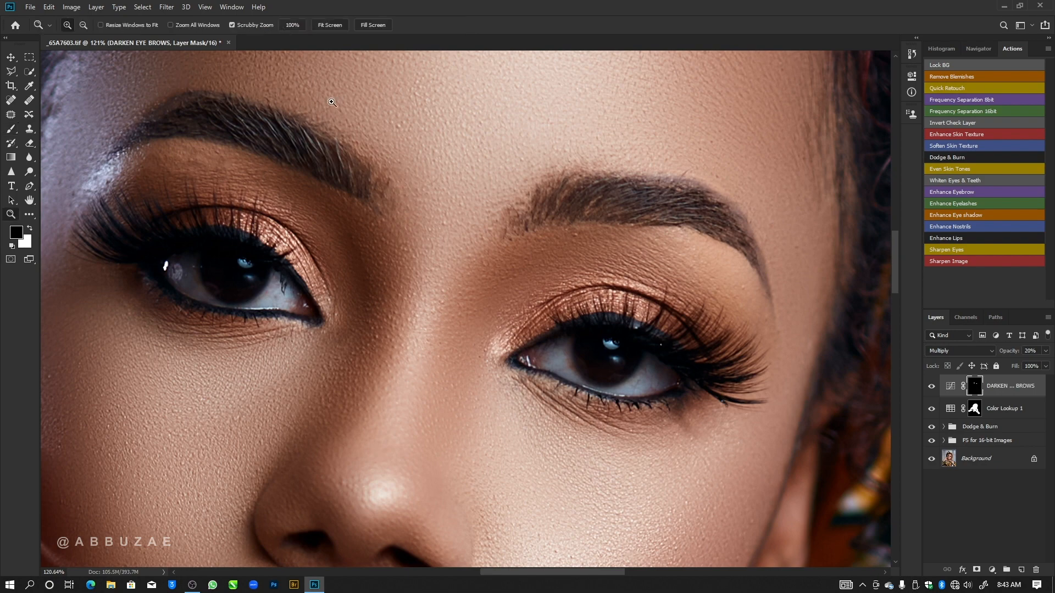
pyautogui.click(328, 25)
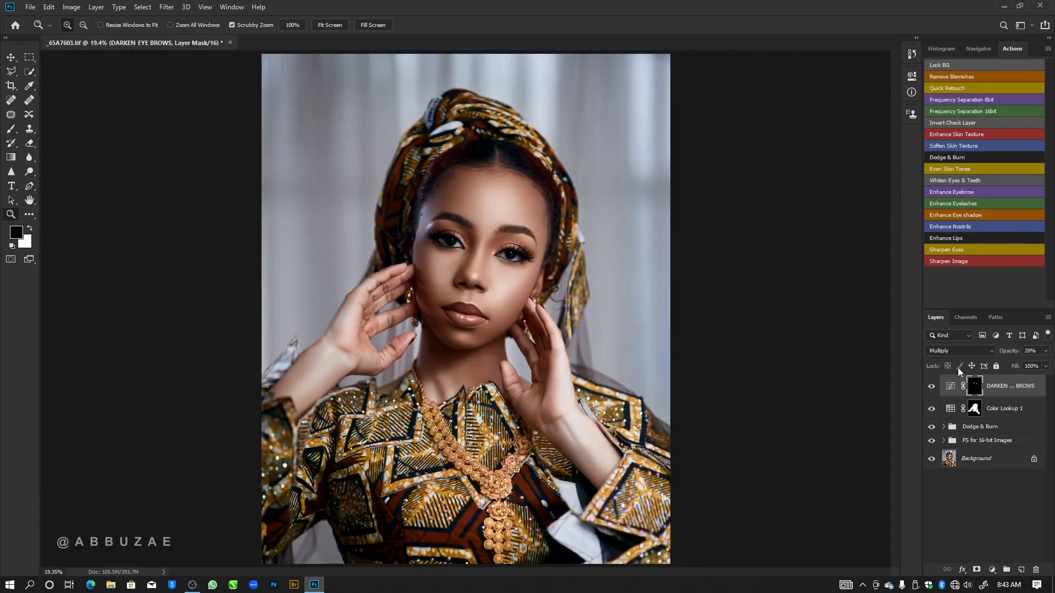
pyautogui.click(931, 388)
pyautogui.click(932, 390)
pyautogui.click(931, 389)
pyautogui.click(931, 388)
# Step: Run the Enhance Lips action to add its masked Lip enhancer group above the eyebrow layer
pyautogui.click(945, 238)
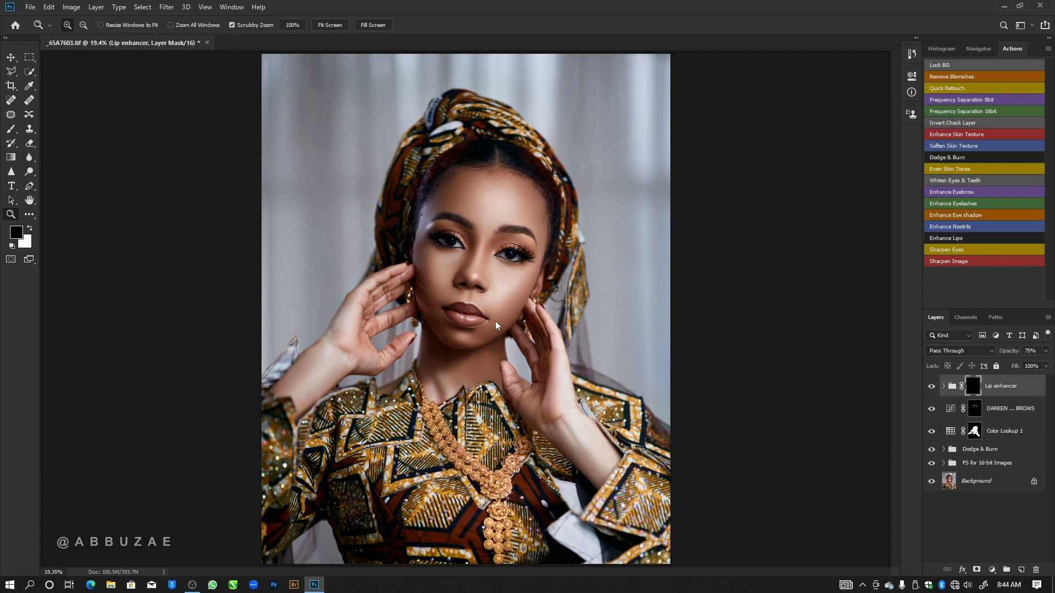
pyautogui.moveTo(478, 317); pyautogui.dragTo(574, 323)
pyautogui.press('b')
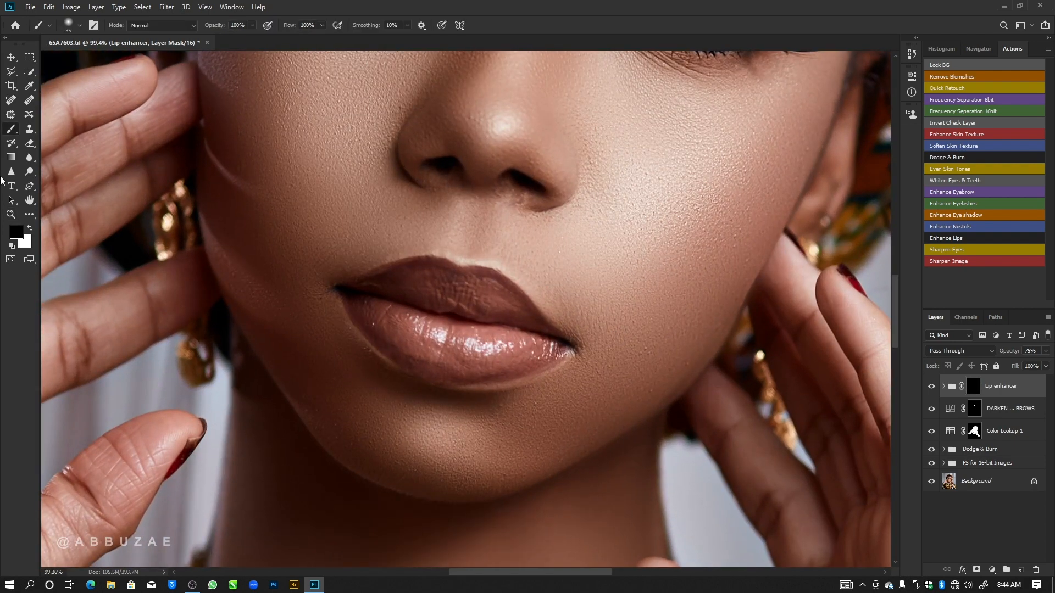
# Step: Enhance both lips by painting white on the Lip enhancer mask, varying the brush size to fit their shape
pyautogui.press(']')
pyautogui.press(']')
pyautogui.press(']')
pyautogui.press(']')
pyautogui.press('x')
pyautogui.press(']')
pyautogui.press(']')
pyautogui.press(']')
pyautogui.press('[')
pyautogui.press('[')
pyautogui.press('[')
# Step: Clean up the lip edges by painting black on the mask with a smaller brush, and compare with the group hidden
pyautogui.press('x')
pyautogui.press('[')
pyautogui.press('[')
pyautogui.click(933, 387)
pyautogui.click(934, 390)
pyautogui.press('z')
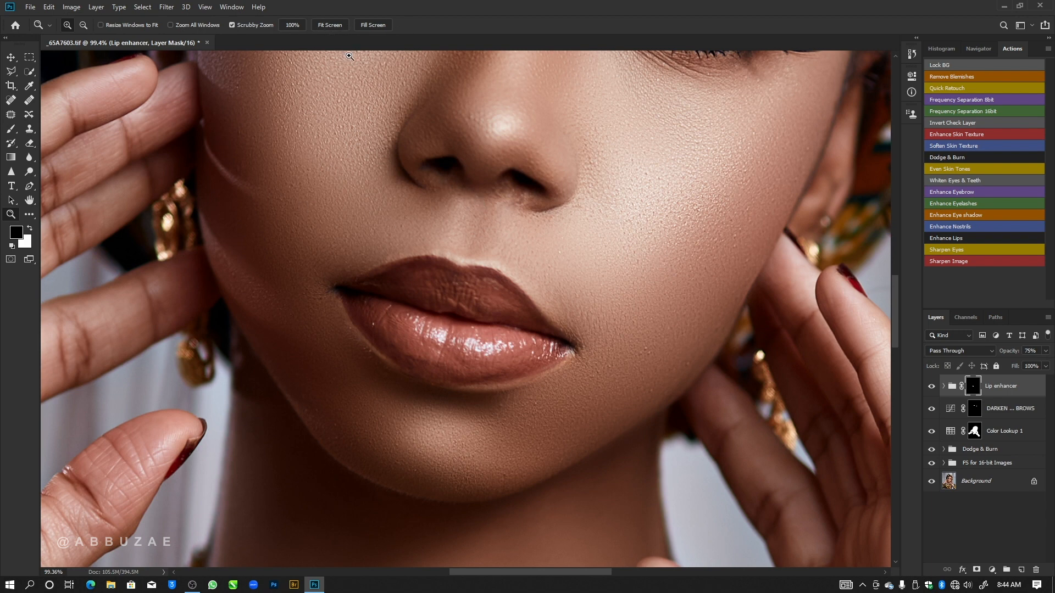
pyautogui.click(327, 28)
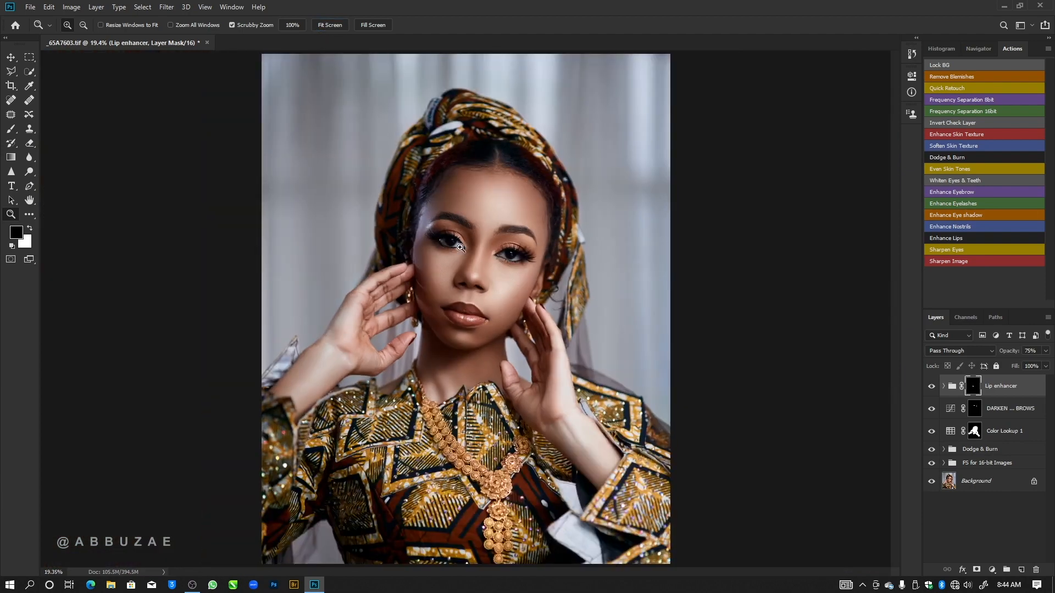
# Step: Run the Whiten Eyes & Teeth action to add its masked group, and ready a white brush over the image-right eye
pyautogui.moveTo(515, 252); pyautogui.dragTo(551, 282)
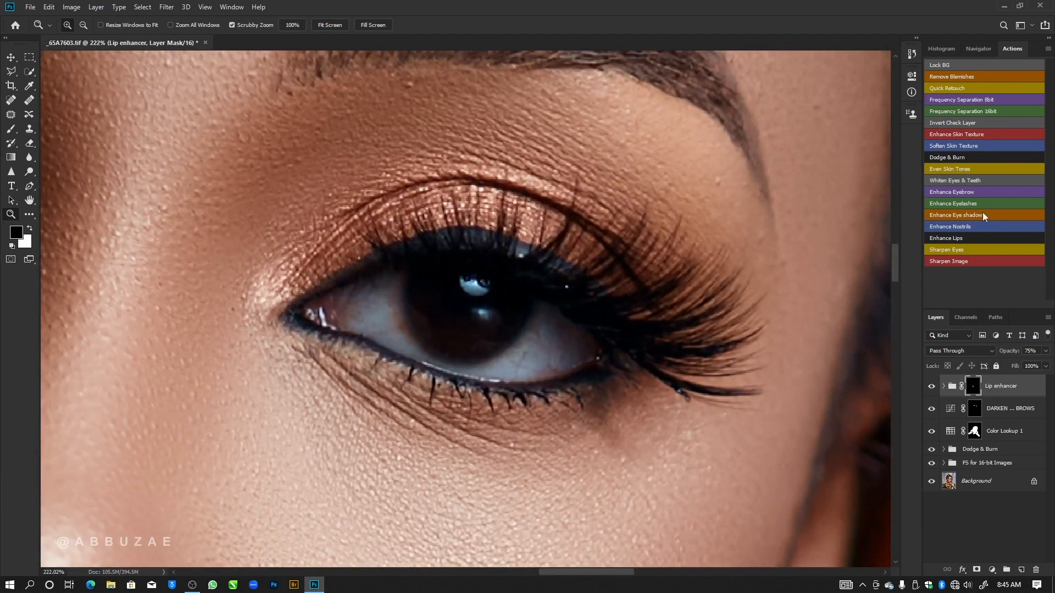
pyautogui.click(950, 185)
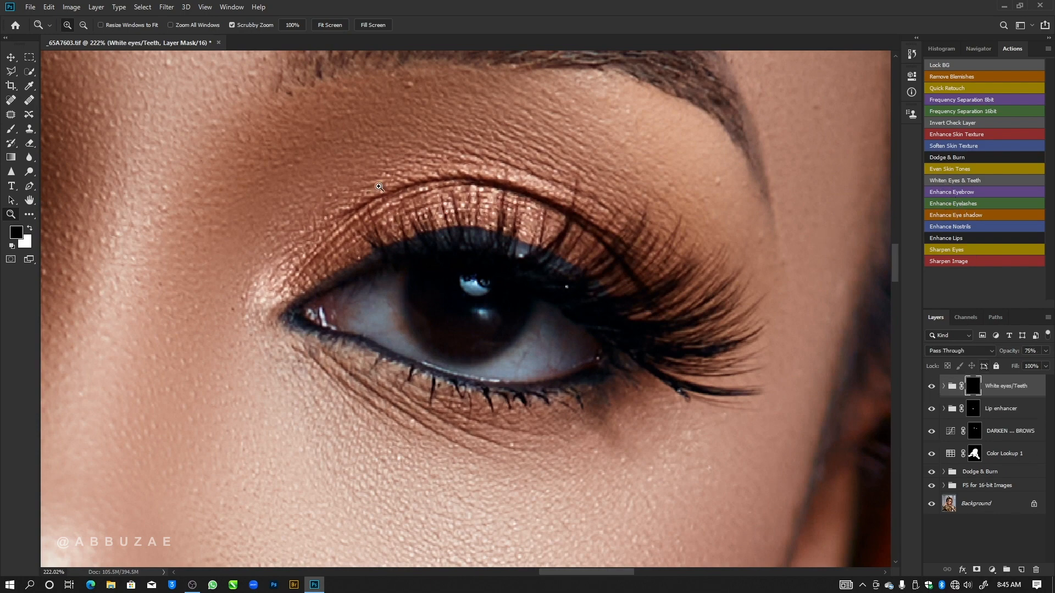
pyautogui.press('x')
pyautogui.press('b')
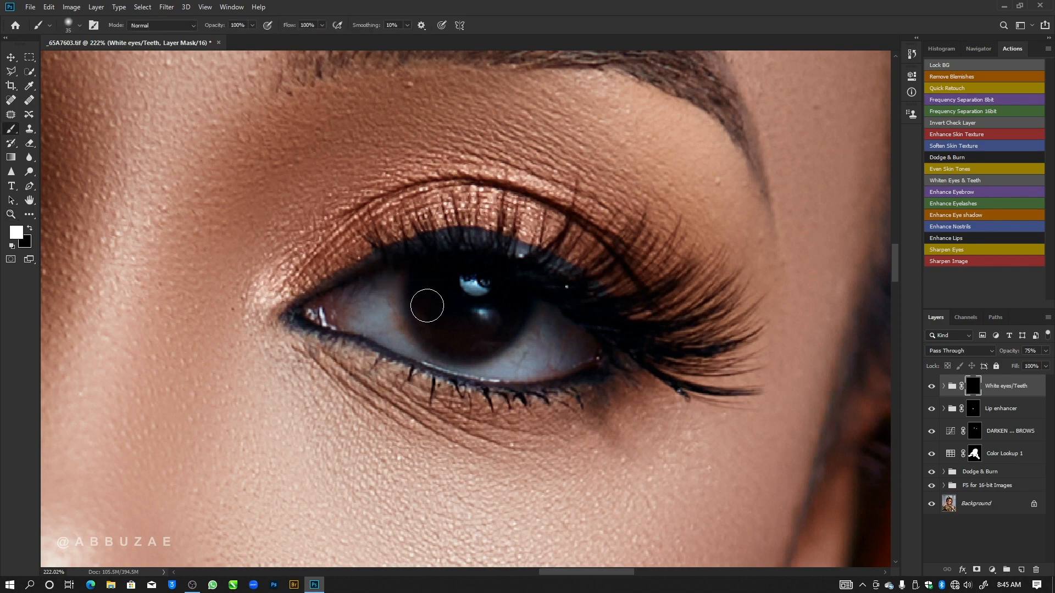
# Step: Whiten the inner side and lower rim of the image-right eye on the White eyes/Teeth mask, reducing the brush to about size 10
pyautogui.moveTo(386, 313)
pyautogui.mouseDown()
pyautogui.moveTo(389, 291)
pyautogui.moveTo(376, 308)
pyautogui.moveTo(385, 326)
pyautogui.moveTo(365, 309)
pyautogui.moveTo(329, 310)
pyautogui.moveTo(393, 331)
pyautogui.moveTo(423, 363)
pyautogui.moveTo(349, 313)
pyautogui.moveTo(376, 308)
pyautogui.moveTo(392, 319)
pyautogui.moveTo(387, 281)
pyautogui.moveTo(362, 295)
pyautogui.moveTo(397, 347)
pyautogui.moveTo(469, 373)
pyautogui.moveTo(521, 375)
pyautogui.moveTo(572, 358)
pyautogui.mouseUp()
pyautogui.press('[')
pyautogui.press('[')
pyautogui.press(']')
pyautogui.press('[')
pyautogui.press(']')
pyautogui.press(']')
pyautogui.press('[')
pyautogui.press('[')
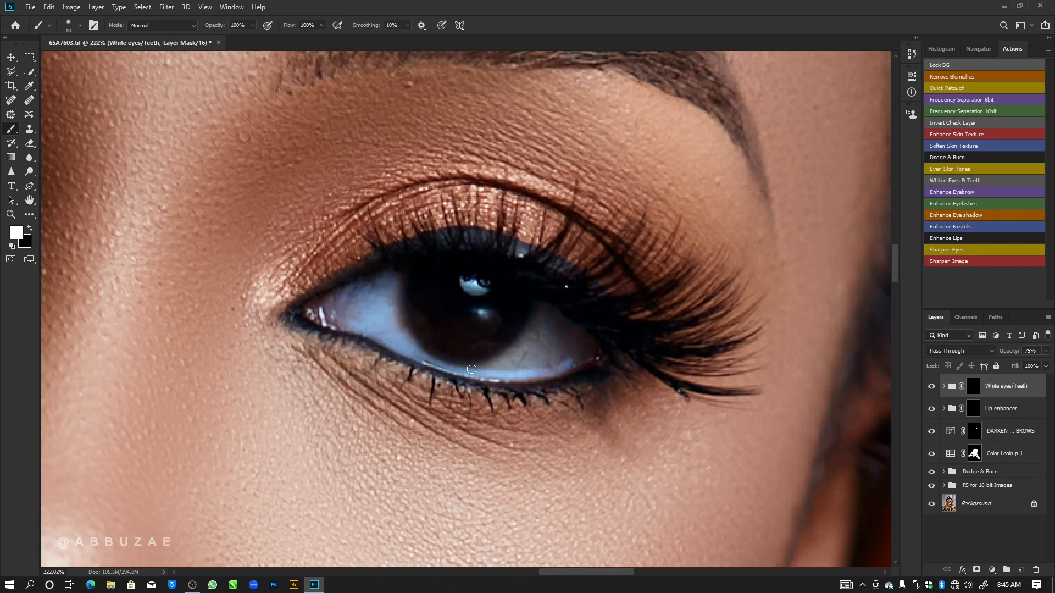
# Step: Whiten the outer part of the image-right eye's white on the mask, enlarging the brush to about size 25
pyautogui.moveTo(473, 373)
pyautogui.mouseDown()
pyautogui.moveTo(525, 354)
pyautogui.moveTo(545, 321)
pyautogui.moveTo(538, 311)
pyautogui.moveTo(508, 362)
pyautogui.moveTo(474, 377)
pyautogui.moveTo(547, 323)
pyautogui.moveTo(593, 351)
pyautogui.moveTo(508, 364)
pyautogui.moveTo(530, 360)
pyautogui.moveTo(544, 332)
pyautogui.mouseUp()
pyautogui.press(']')
pyautogui.press('[')
pyautogui.press(']')
pyautogui.press(']')
pyautogui.press(']')
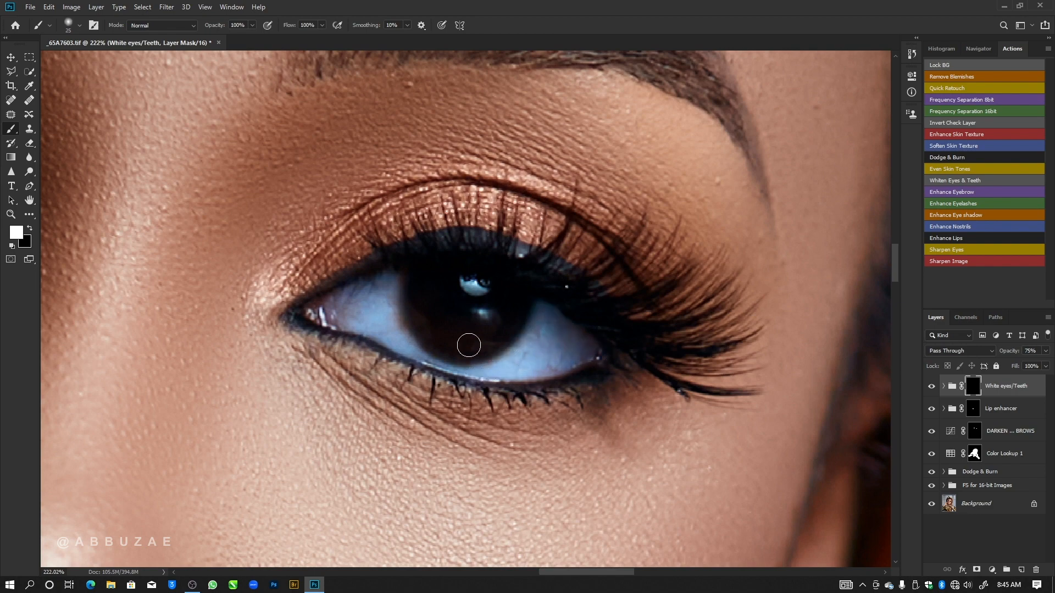
# Step: Clean the whitening off the iris edge of the image-right eye with a smaller black brush
pyautogui.press('x')
pyautogui.press('[')
pyautogui.press('[')
pyautogui.press('[')
# Step: Whiten both sides of the image-left eye by painting white on the mask at brush sizes of about 15 to 25
pyautogui.moveTo(193, 404)
pyautogui.mouseDown()
pyautogui.moveTo(572, 344)
pyautogui.moveTo(644, 531)
pyautogui.mouseUp()
pyautogui.press(']')
pyautogui.press('x')
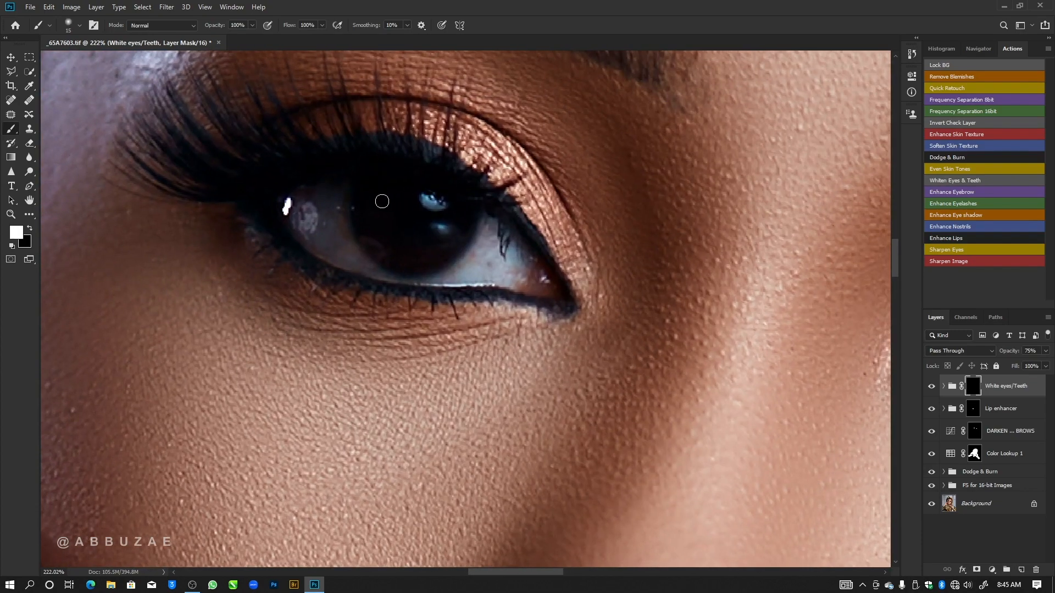
pyautogui.moveTo(329, 240)
pyautogui.mouseDown()
pyautogui.moveTo(317, 198)
pyautogui.moveTo(328, 211)
pyautogui.moveTo(306, 216)
pyautogui.moveTo(295, 200)
pyautogui.moveTo(351, 252)
pyautogui.moveTo(334, 221)
pyautogui.moveTo(336, 193)
pyautogui.moveTo(314, 205)
pyautogui.moveTo(302, 192)
pyautogui.moveTo(322, 191)
pyautogui.moveTo(349, 254)
pyautogui.moveTo(334, 248)
pyautogui.moveTo(367, 270)
pyautogui.moveTo(409, 284)
pyautogui.moveTo(460, 281)
pyautogui.moveTo(492, 271)
pyautogui.moveTo(426, 280)
pyautogui.moveTo(485, 254)
pyautogui.moveTo(497, 229)
pyautogui.moveTo(459, 277)
pyautogui.moveTo(492, 245)
pyautogui.moveTo(484, 217)
pyautogui.mouseUp()
pyautogui.press(']')
pyautogui.press('[')
pyautogui.press('[')
pyautogui.press(']')
pyautogui.press(']')
pyautogui.press(']')
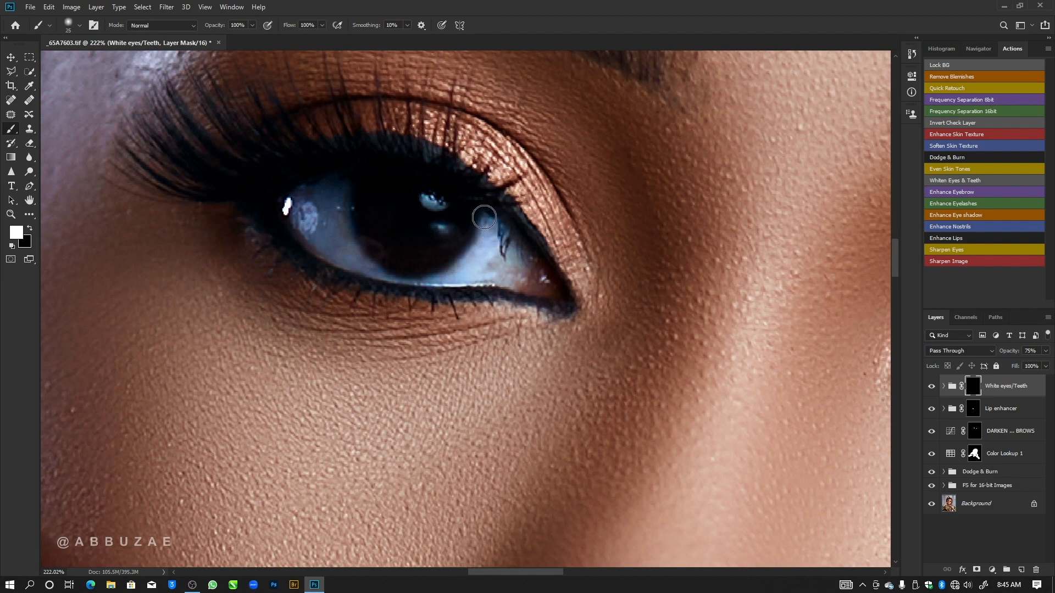
pyautogui.press('[')
pyautogui.moveTo(497, 252)
pyautogui.mouseDown()
pyautogui.moveTo(522, 267)
pyautogui.moveTo(517, 253)
pyautogui.moveTo(513, 271)
pyautogui.moveTo(496, 274)
pyautogui.moveTo(514, 277)
pyautogui.moveTo(470, 265)
pyautogui.moveTo(495, 245)
pyautogui.moveTo(461, 265)
pyautogui.mouseUp()
# Step: Paint black over the image-left iris edge at about brush size 9, and touch up the adjacent eye white with white
pyautogui.press('x')
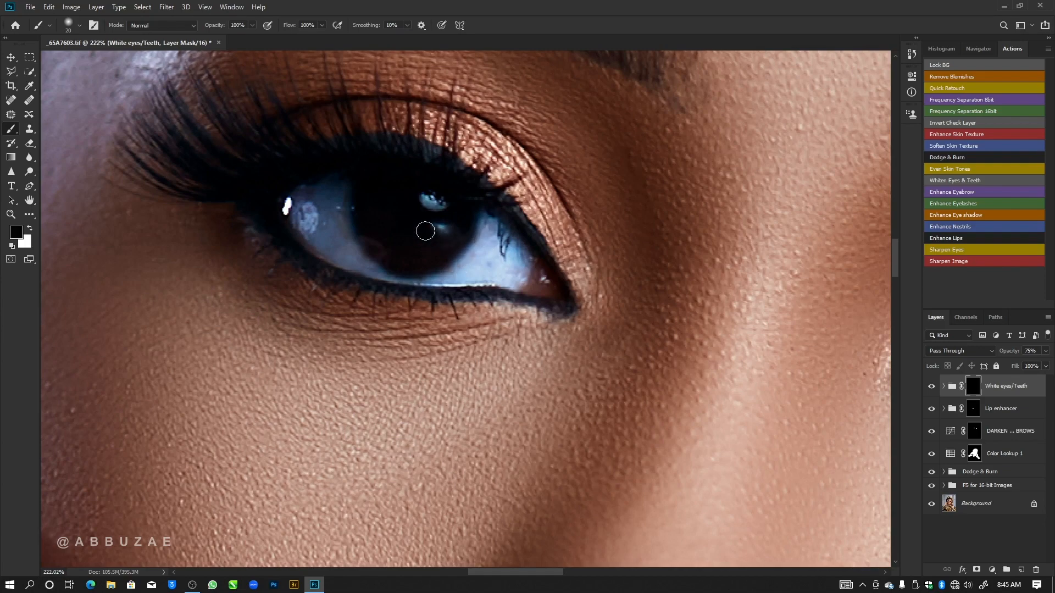
pyautogui.press('[')
pyautogui.moveTo(452, 260)
pyautogui.mouseDown()
pyautogui.moveTo(475, 242)
pyautogui.moveTo(477, 208)
pyautogui.mouseUp()
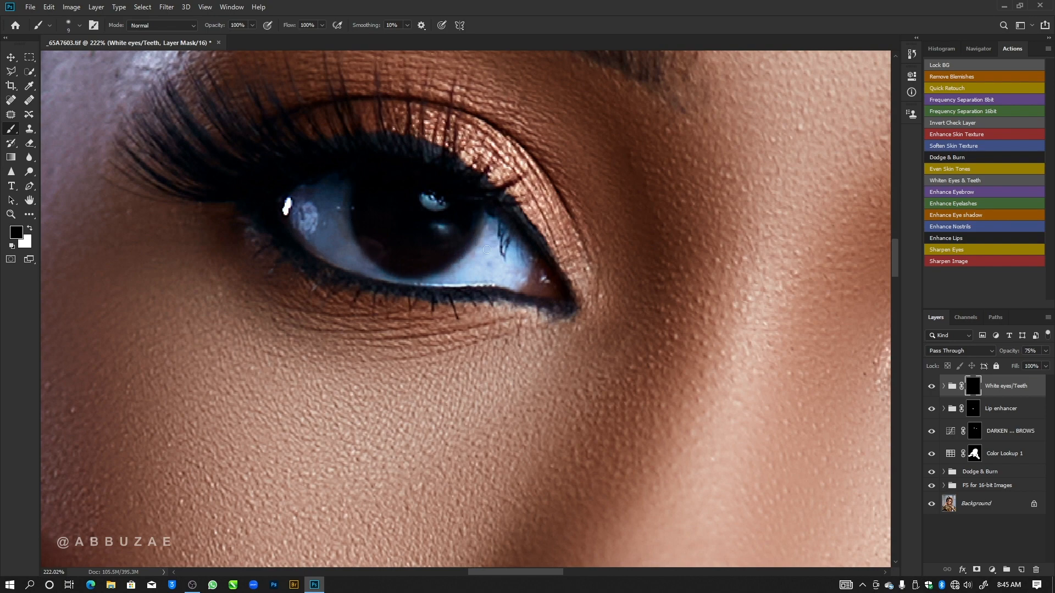
pyautogui.press('x')
pyautogui.moveTo(478, 244); pyautogui.dragTo(468, 260)
# Step: Set the White eyes/Teeth group's opacity to 45% and compare the whole portrait with the group hidden and shown
pyautogui.press('z')
pyautogui.click(328, 26)
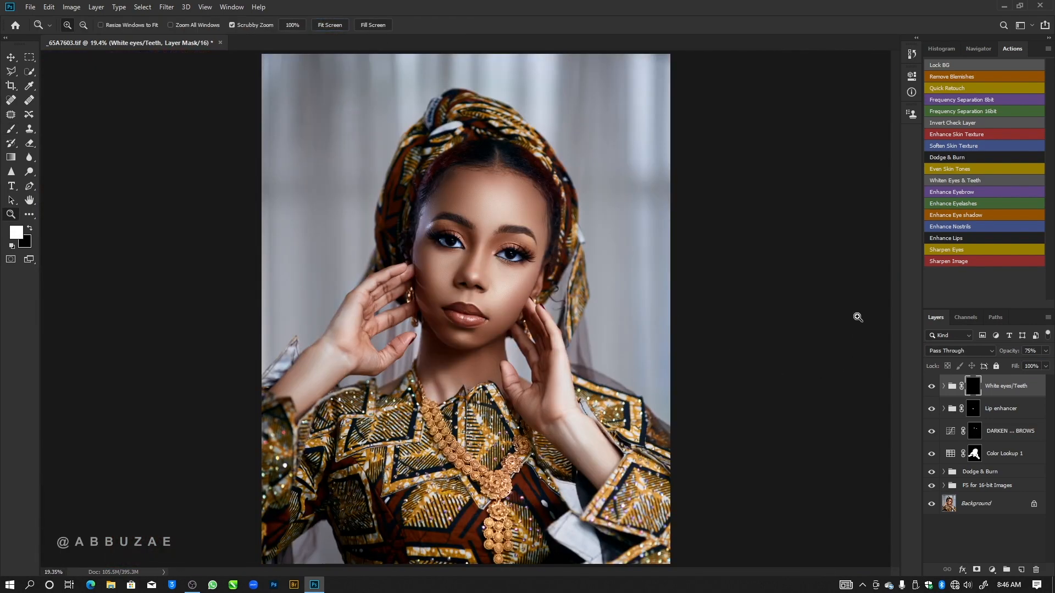
pyautogui.click(931, 387)
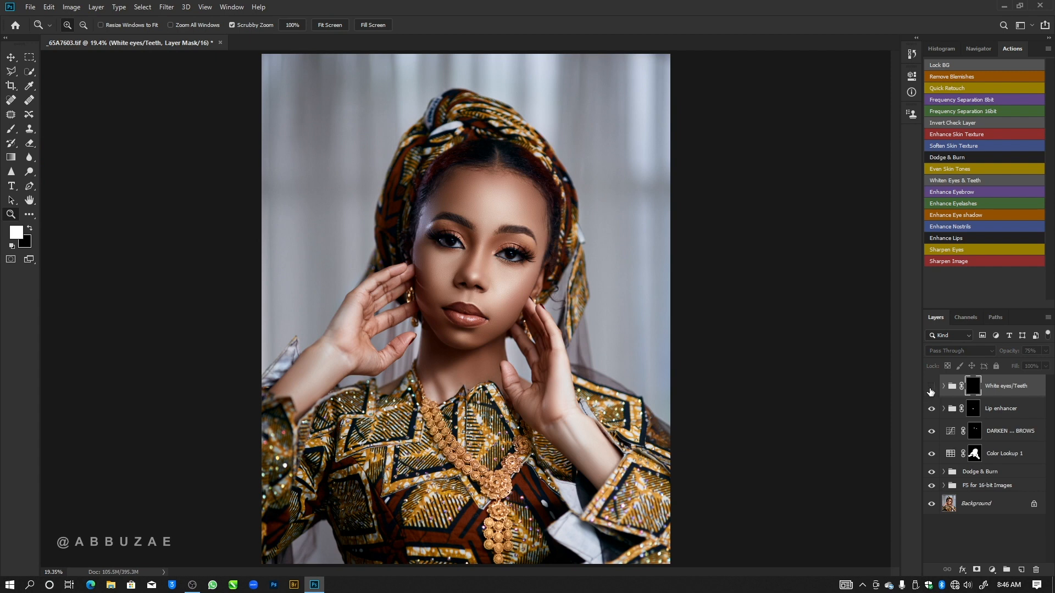
pyautogui.click(932, 388)
pyautogui.moveTo(1014, 354); pyautogui.dragTo(1002, 352)
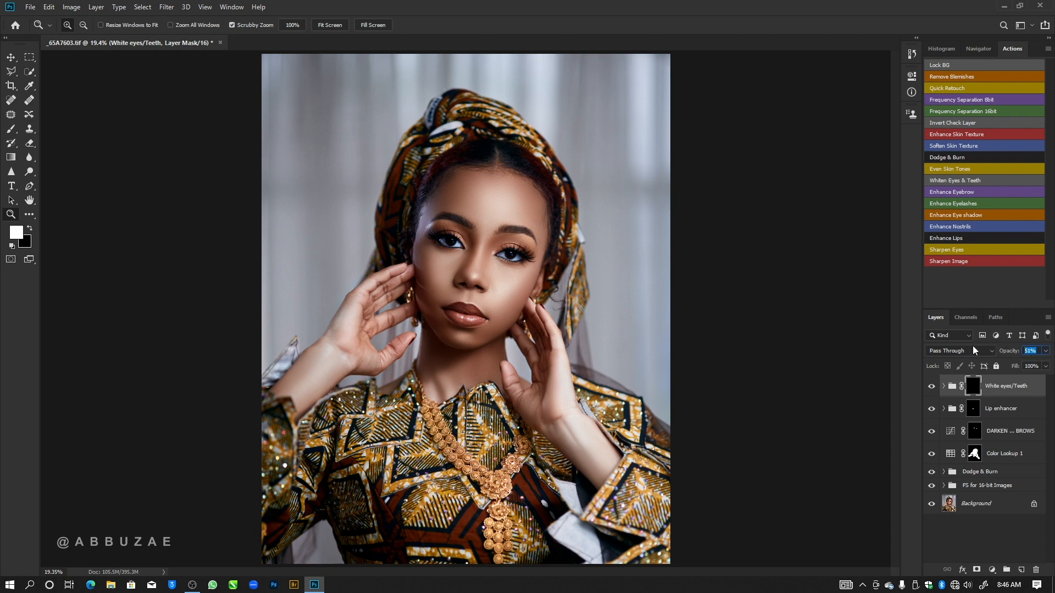
pyautogui.write('45')
pyautogui.press('Return')
pyautogui.click(931, 389)
pyautogui.click(931, 388)
pyautogui.click(931, 389)
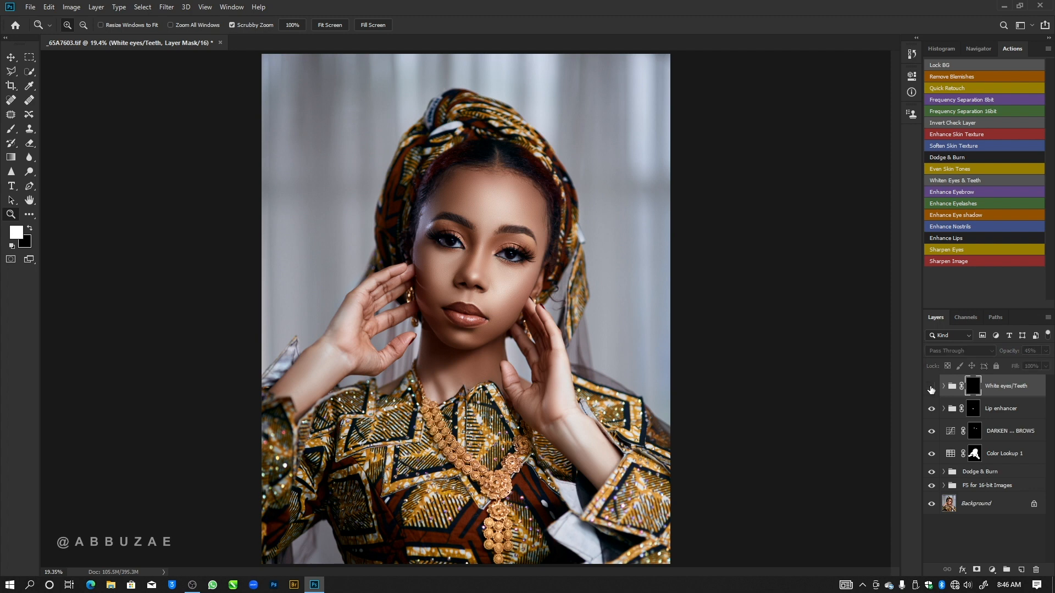
pyautogui.click(932, 389)
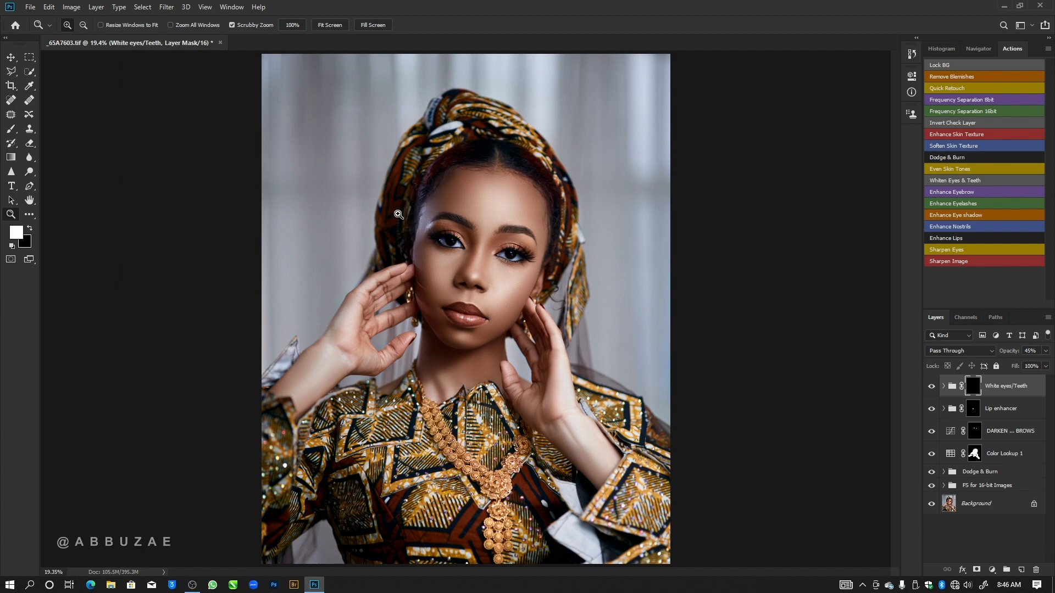
# Step: Place 11.png from the desktop into the portrait and move the light flare to the upper-left corner of the image
pyautogui.moveTo(764, 9); pyautogui.dragTo(637, 44)
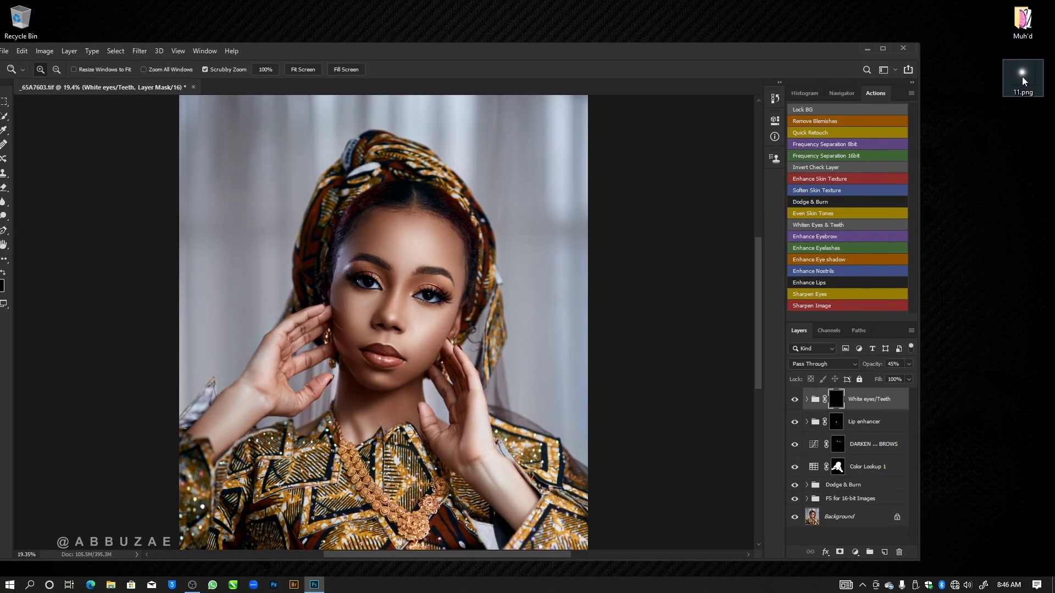
pyautogui.moveTo(1026, 74); pyautogui.dragTo(218, 163)
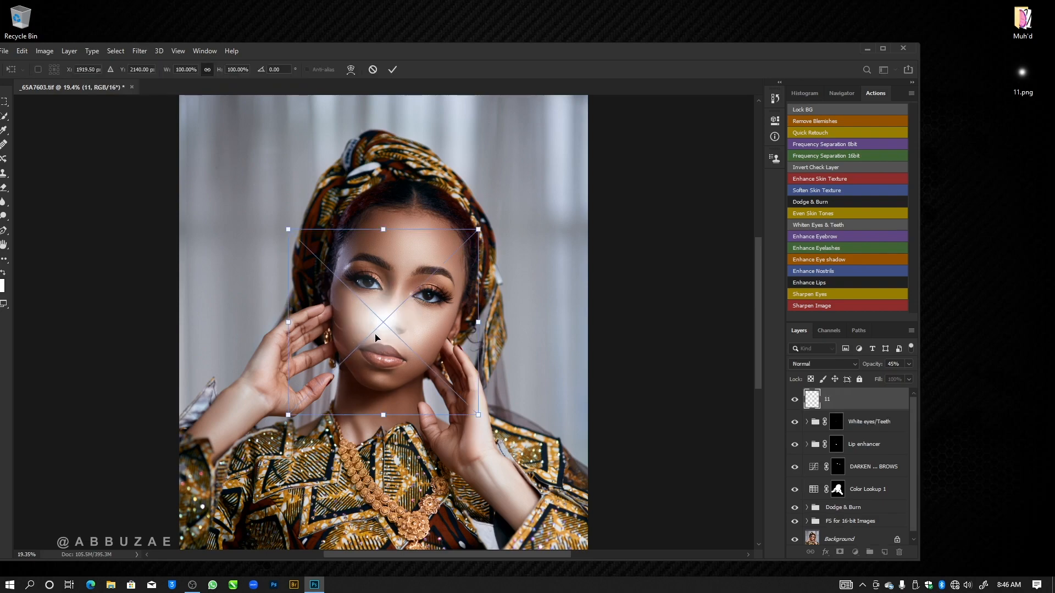
pyautogui.moveTo(376, 337); pyautogui.dragTo(211, 141)
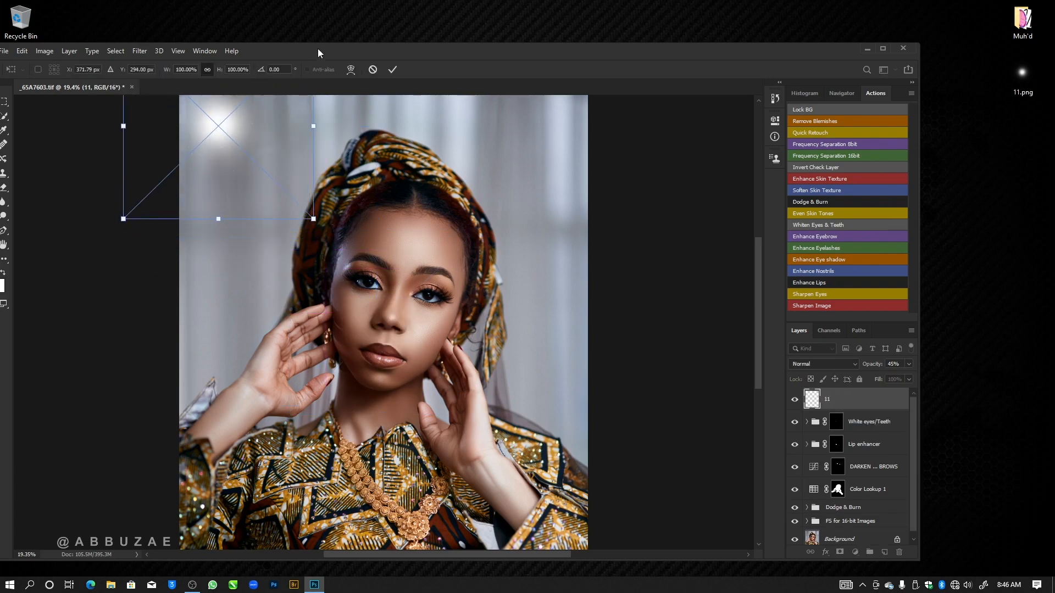
pyautogui.moveTo(317, 53); pyautogui.dragTo(431, 2)
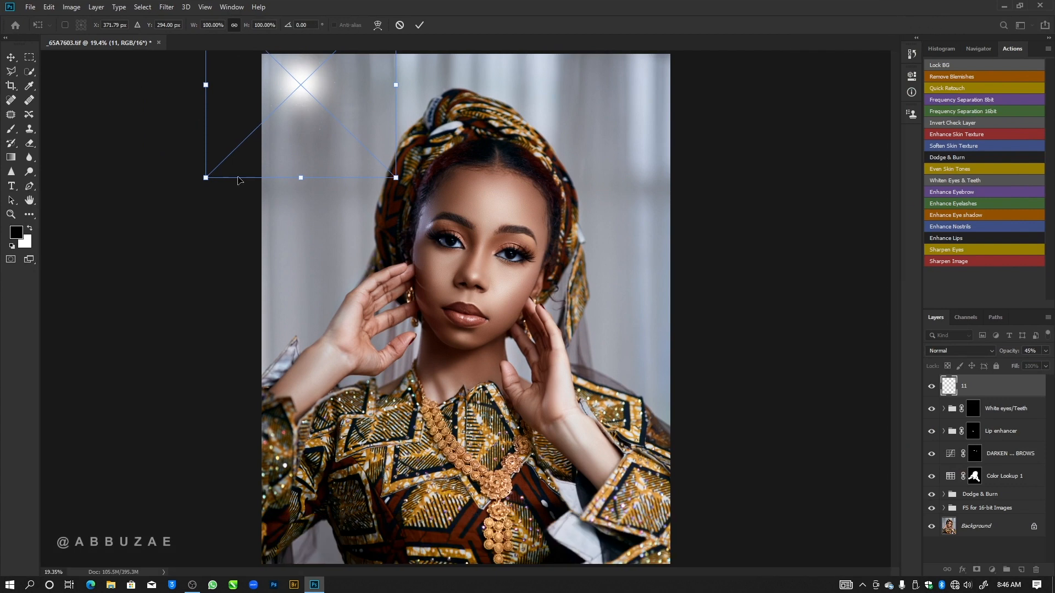
# Step: Scale the light flare to about 203%, keep it centred near the image's upper-left corner, and commit the placement
pyautogui.moveTo(202, 184); pyautogui.dragTo(12, 369)
pyautogui.moveTo(204, 217); pyautogui.dragTo(299, 116)
pyautogui.press('z')
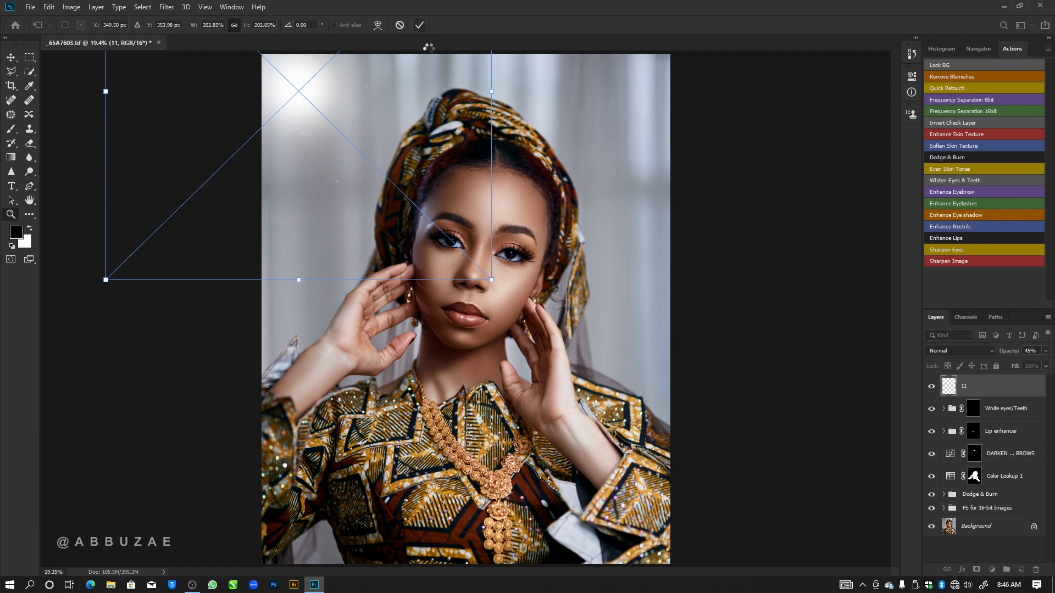
pyautogui.click(420, 25)
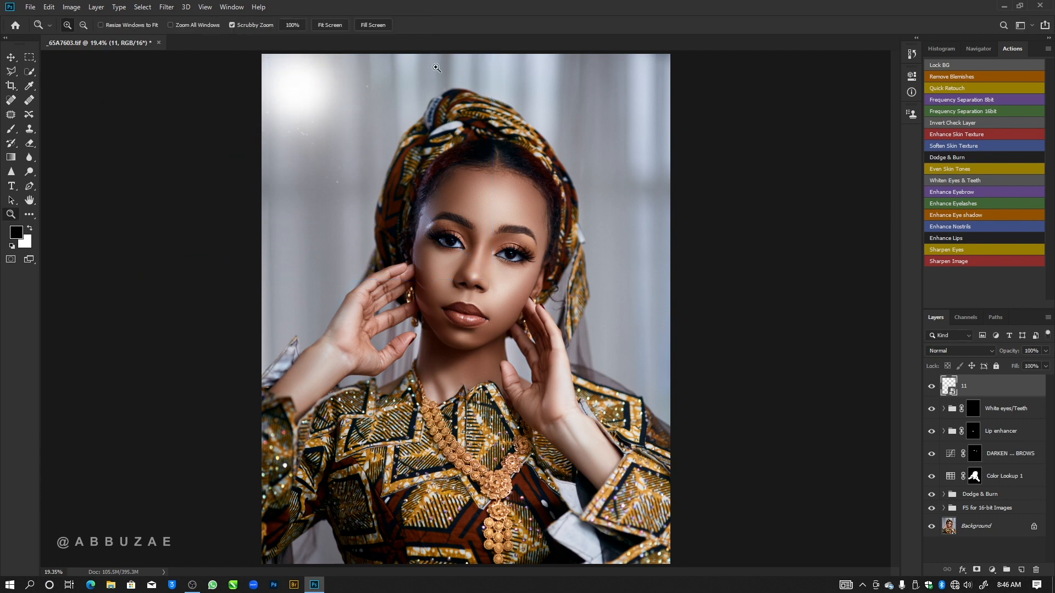
# Step: Compare the portrait with and without the light flare layer 11
pyautogui.click(930, 389)
pyautogui.click(932, 390)
pyautogui.click(934, 391)
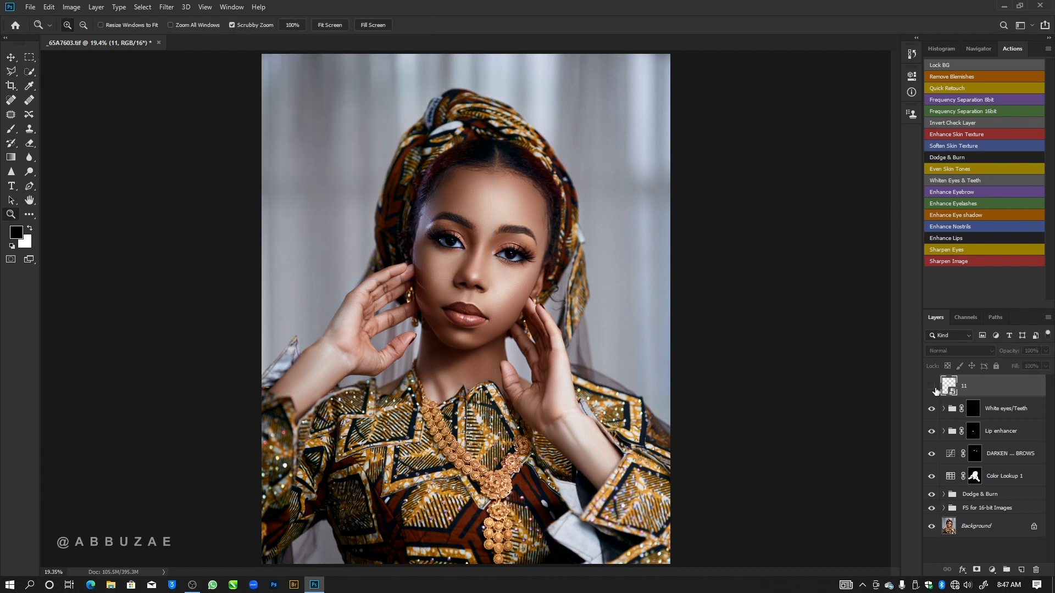
pyautogui.click(933, 390)
# Step: Compare the retouched portrait with the original by isolating and restoring the Background layer, and hide the interface panels
pyautogui.moveTo(522, 273); pyautogui.dragTo(510, 273)
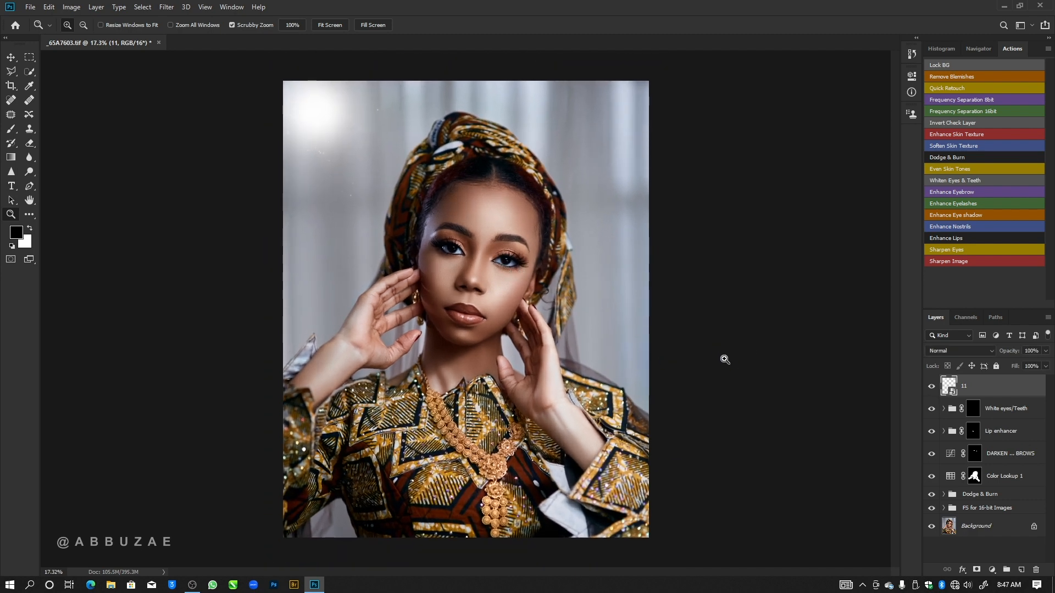
pyautogui.press('alt')
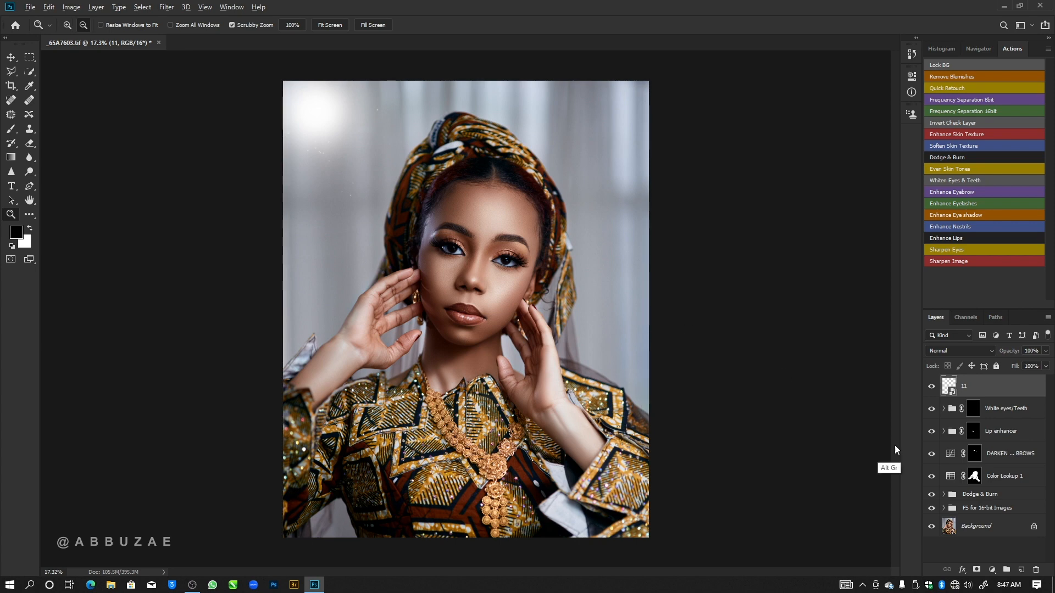
pyautogui.keyDown('alt'); pyautogui.click(931, 526); pyautogui.keyUp('alt')
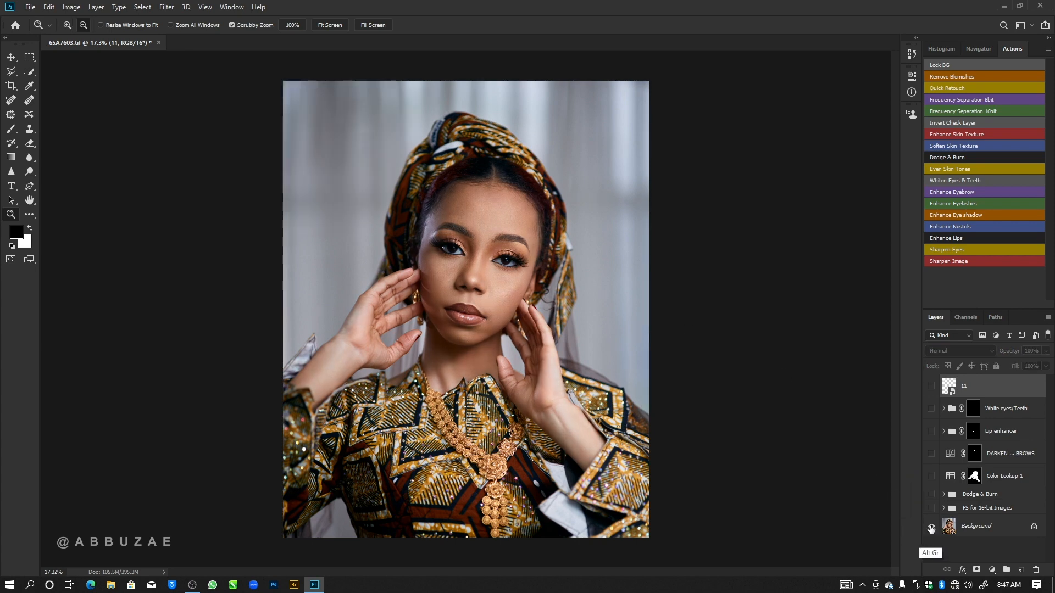
pyautogui.keyDown('alt'); pyautogui.click(930, 528); pyautogui.keyUp('alt')
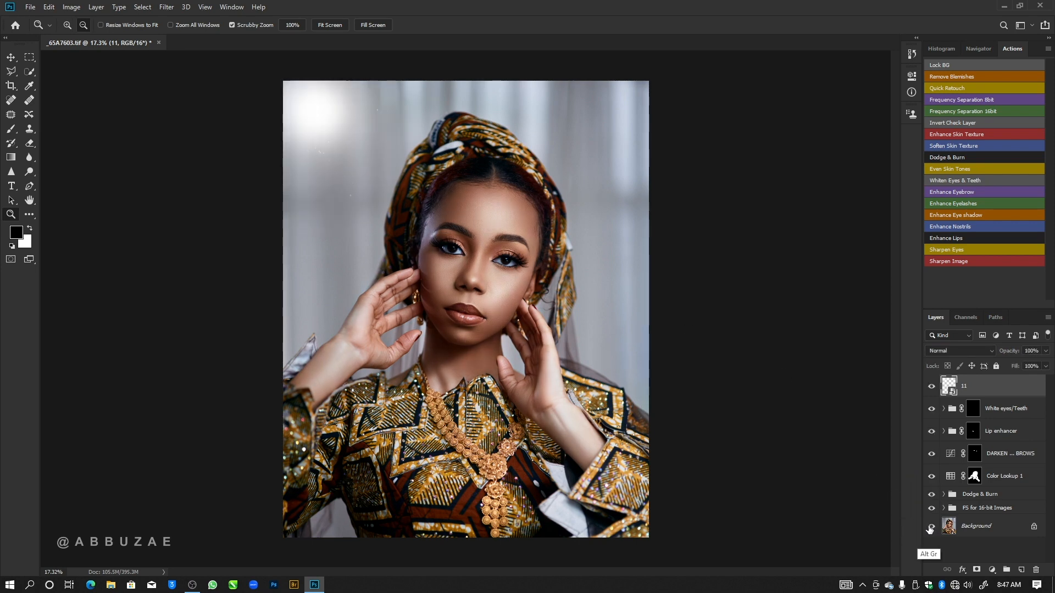
pyautogui.keyDown('alt'); pyautogui.click(931, 527); pyautogui.keyUp('alt')
pyautogui.keyDown('alt'); pyautogui.click(931, 528); pyautogui.keyUp('alt')
pyautogui.press('Tab')
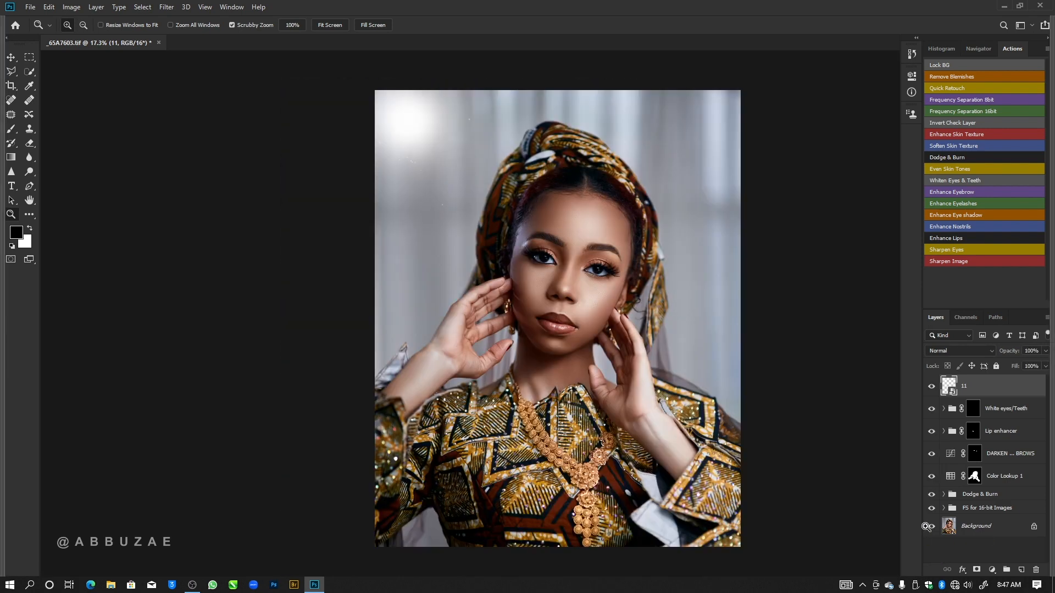